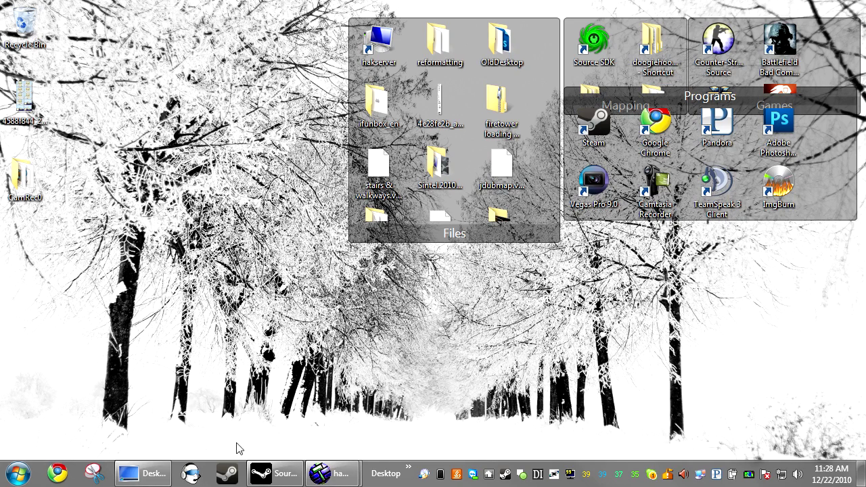
- Close the open Desktop folder window and open the Downloads page of tophattwaffle.com in Chrome
right_click(146, 474)
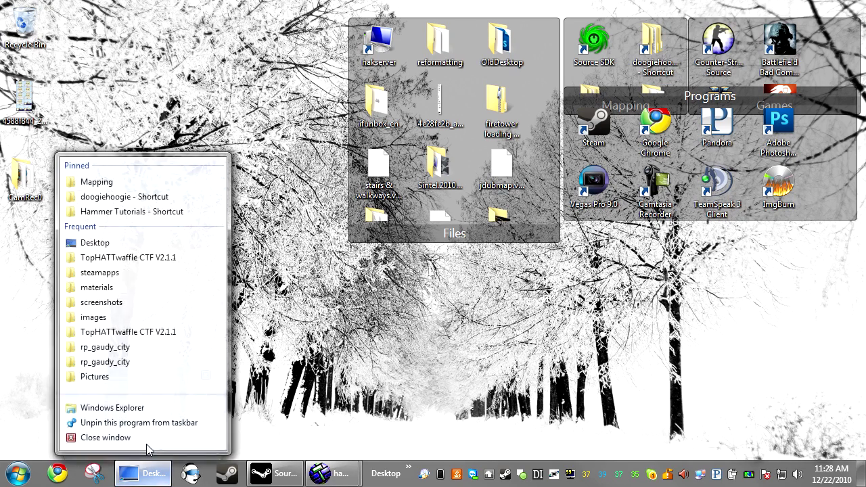
click(145, 438)
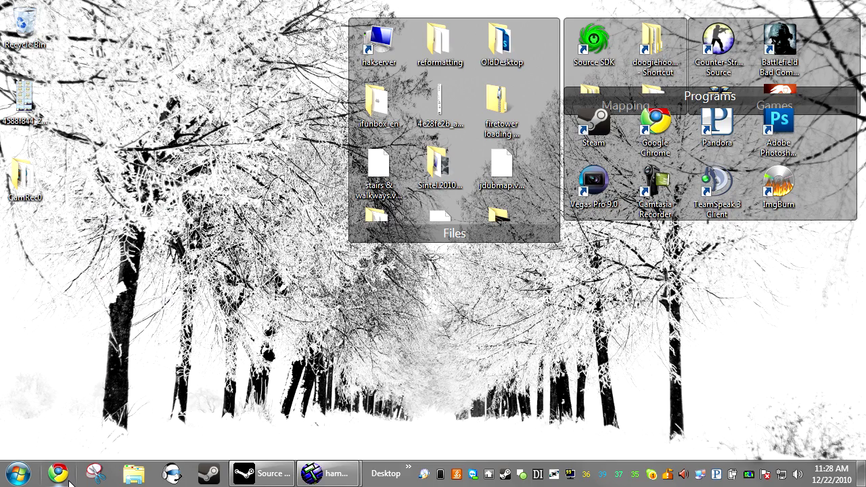
click(68, 477)
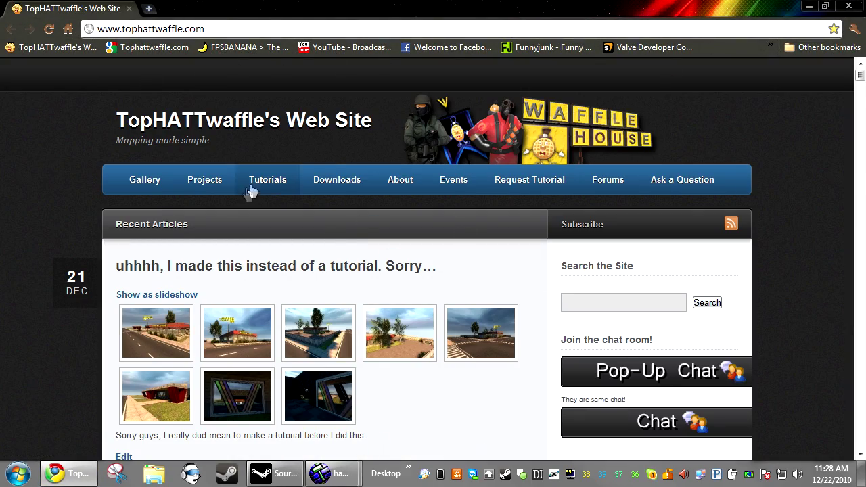
click(330, 174)
- Download TopHATTwaffle's CTF prefab Version 2 from the site's prefabs, save TopHATTwaffle-CTF-V2.1.1.zip to the Desktop, and close the browser
scroll(325, 180, down, 8)
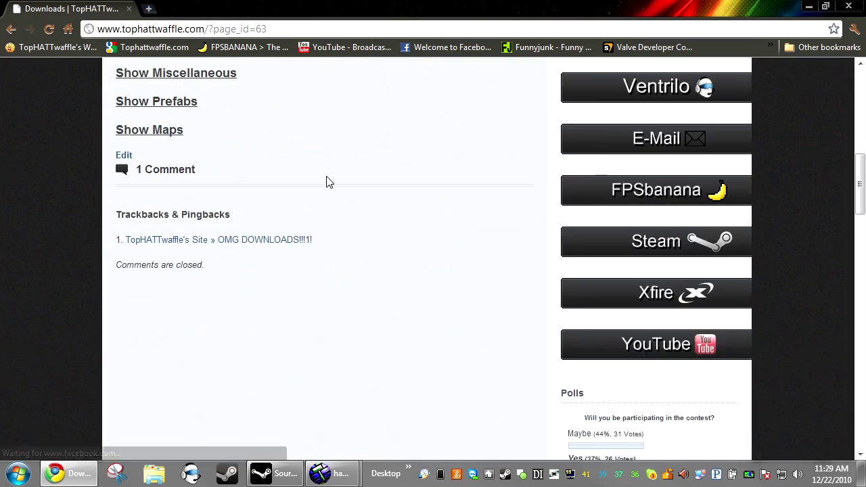
scroll(248, 209, up, 2)
click(178, 238)
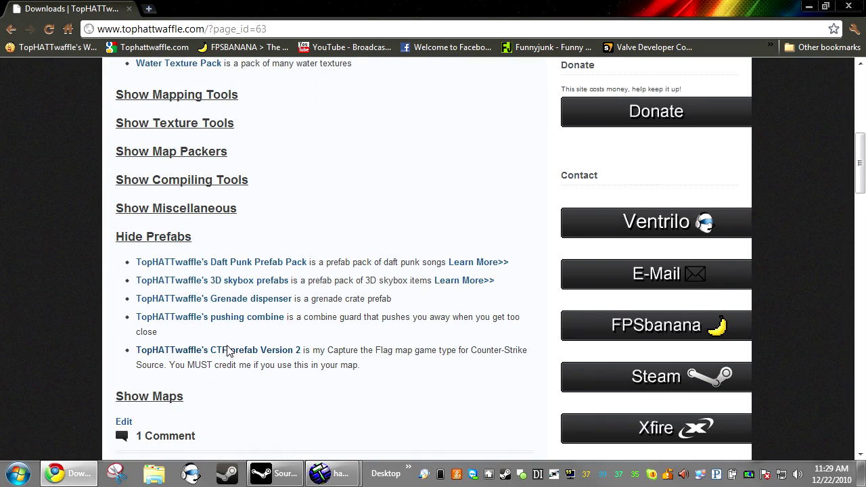
click(229, 350)
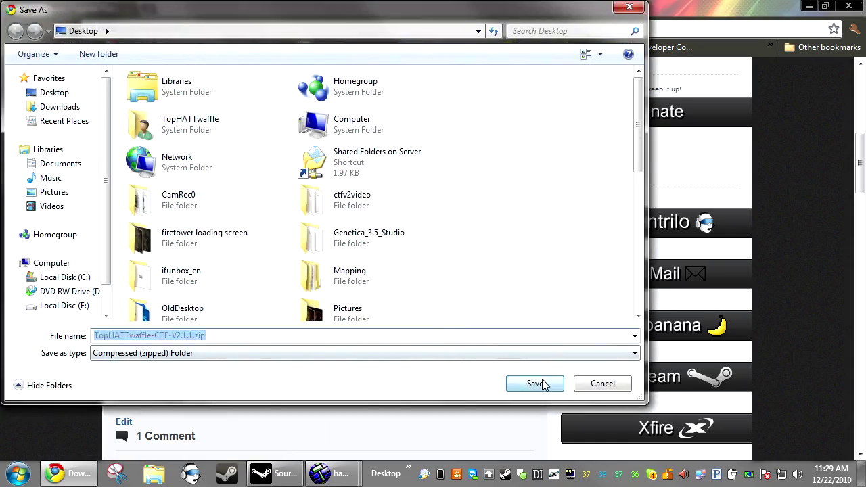
click(537, 383)
click(848, 5)
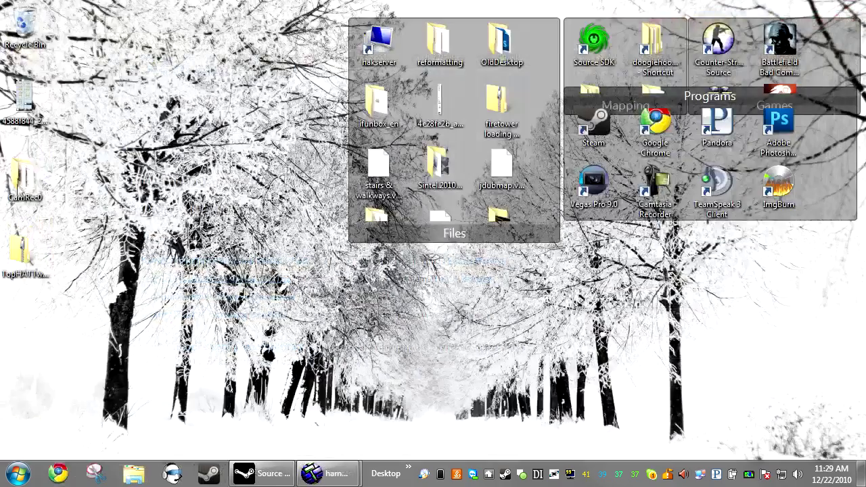
- Extract the downloaded TopHATTwaffle-CTF-V2.1.1.zip directly onto the Desktop using 7-Zip
right_click(24, 252)
mouse_move(125, 246)
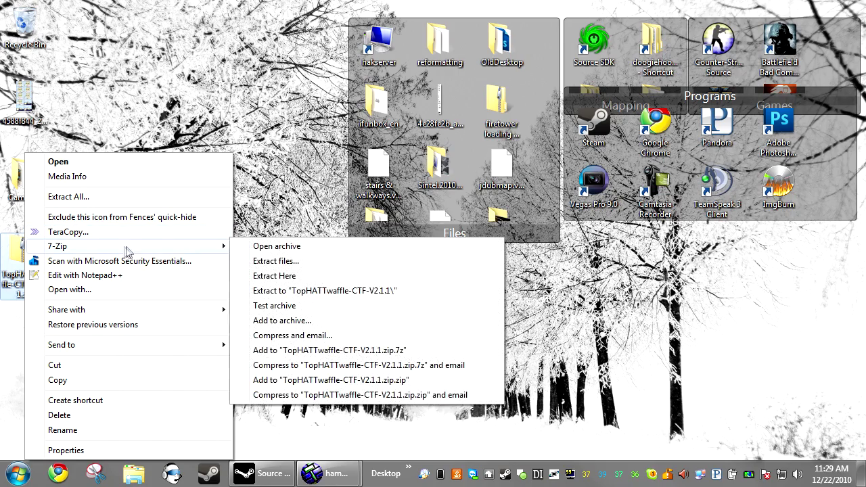
click(349, 274)
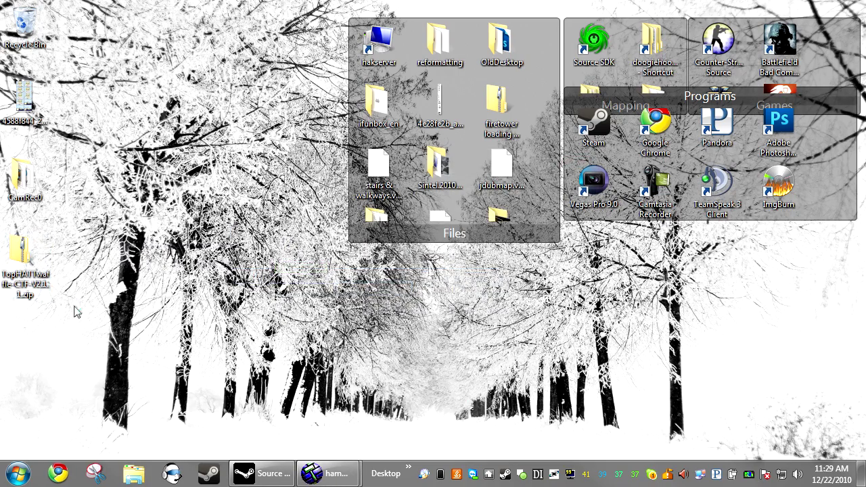
- Open the extracted TopHATTwaffle CTF V2.1.1 folder and view the Flag_Template.png image
double_click(22, 329)
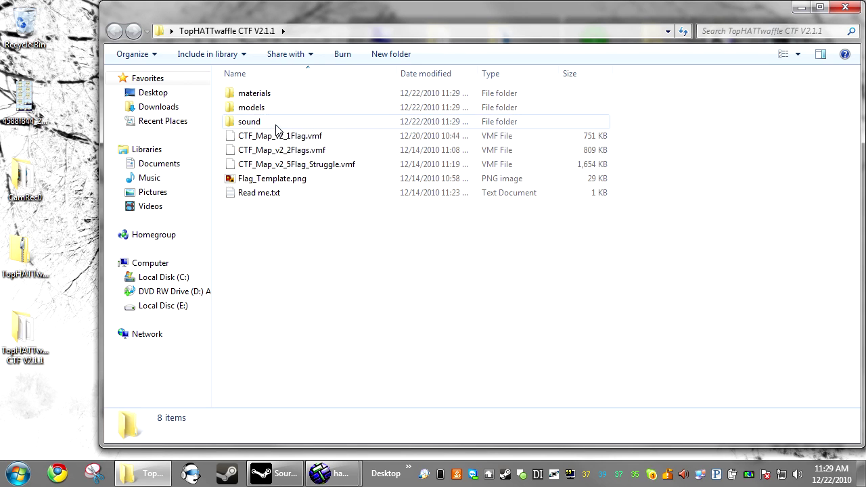
double_click(298, 181)
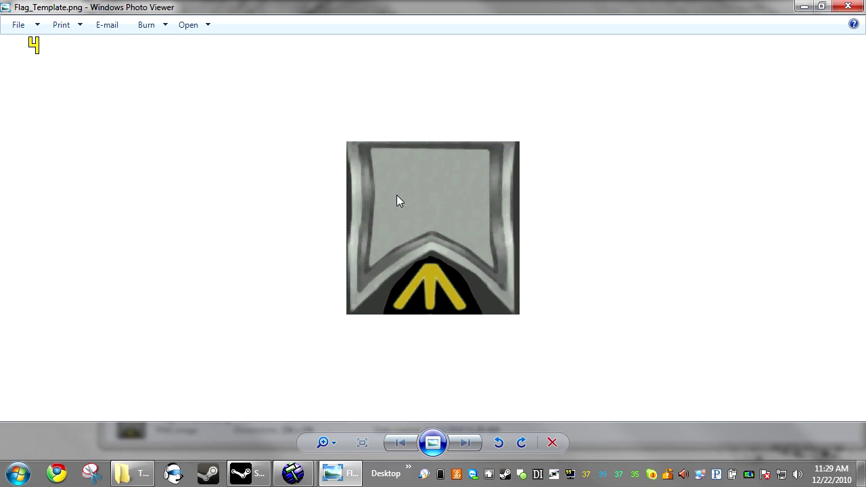
click(850, 7)
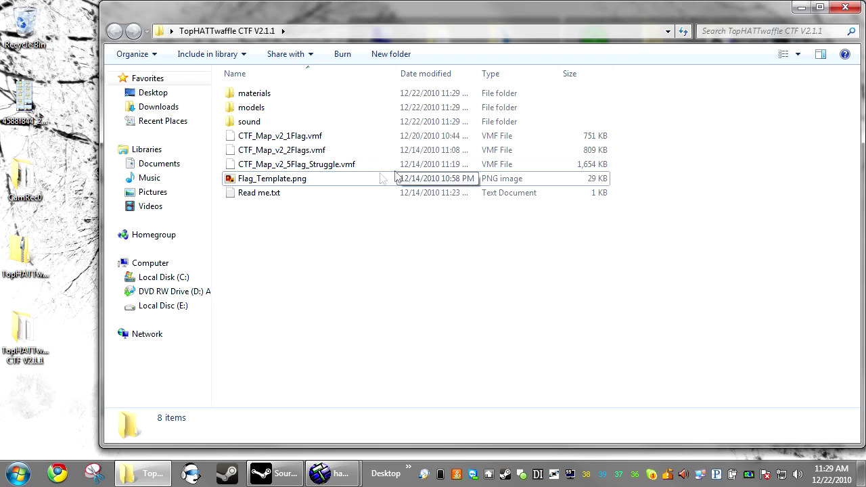
- Examine the neutral, blue and red tfcflag VTF textures in materials\models\flag, then return to the main prefab folder
double_click(280, 96)
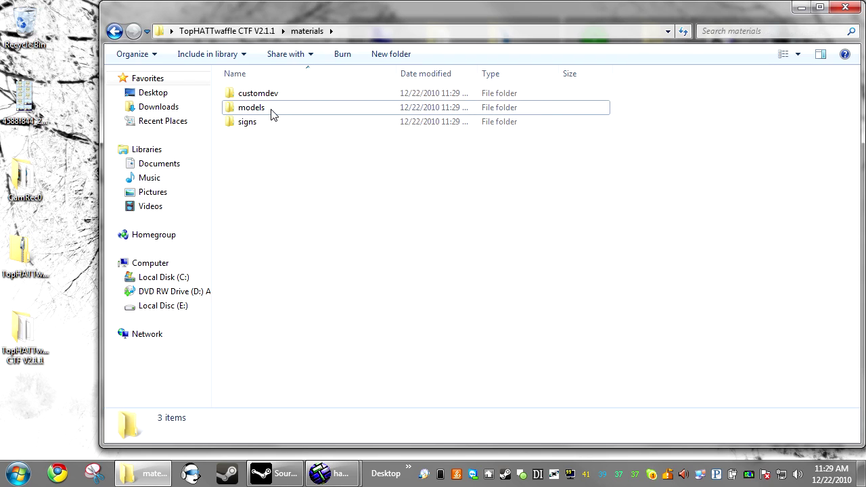
double_click(273, 113)
double_click(265, 96)
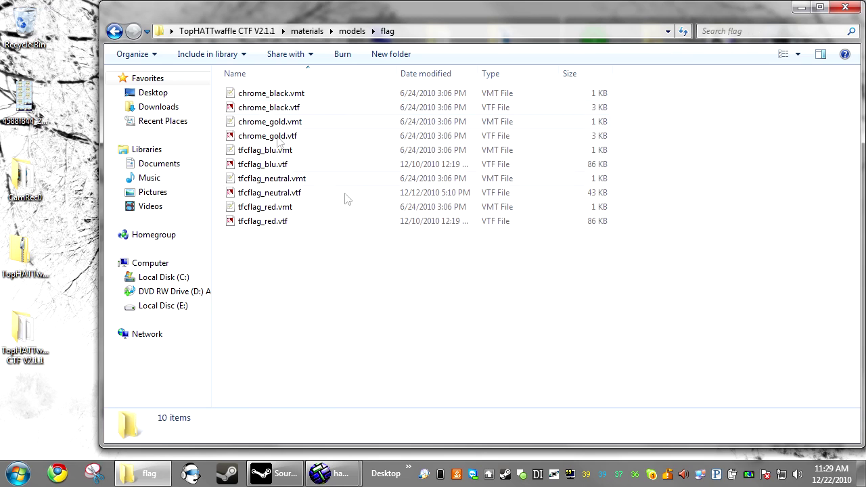
click(284, 193)
click(283, 165)
click(278, 221)
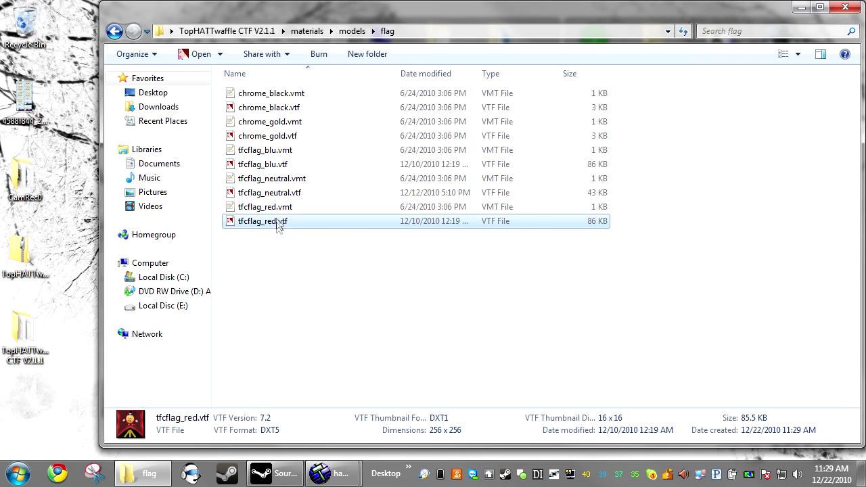
key(BackSpace)
key(BackSpace)
key(BackSpace)
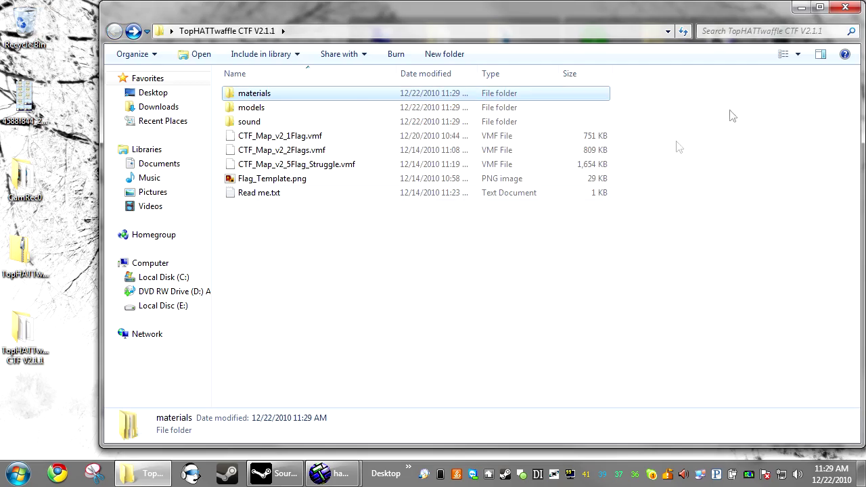
- Close the prefab folder window and switch to Hammer
click(845, 7)
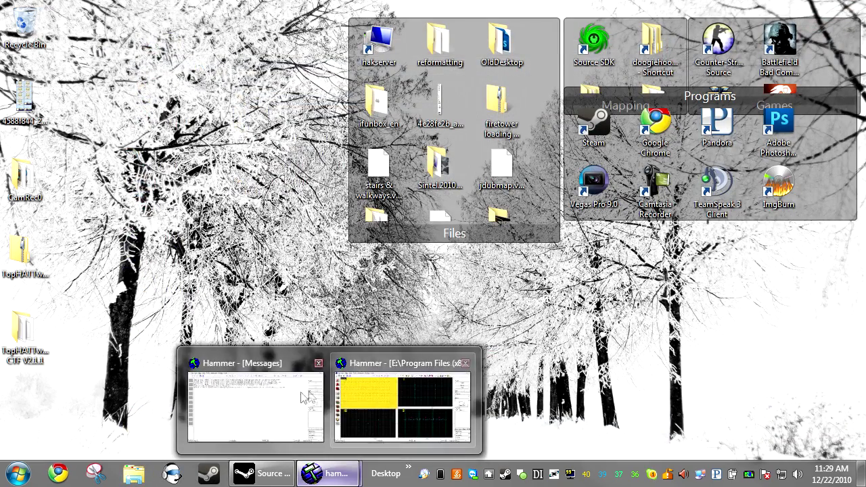
click(355, 341)
- Try to open CTF_Map_v2_1Flag.vmf from the recent files
click(26, 22)
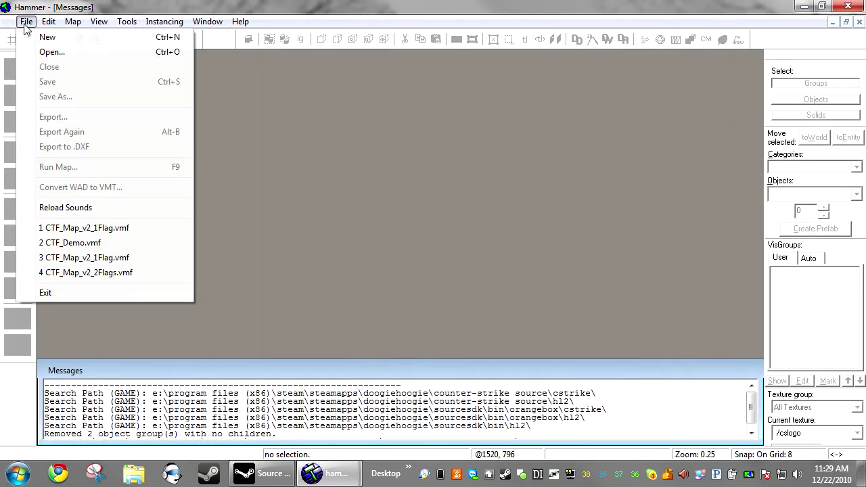
click(122, 229)
click(582, 291)
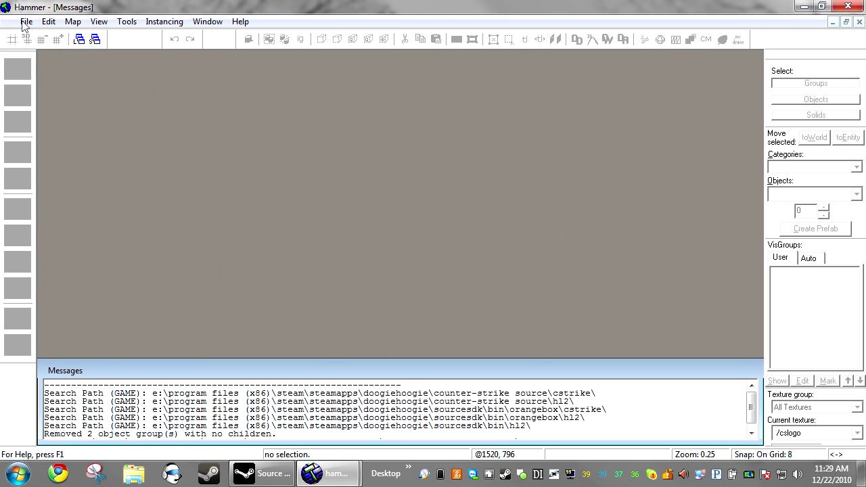
- Open CTF_Map_v2_1Flag.vmf from the TopHATTwaffle CTF V2.1.1 folder on the Desktop
click(24, 21)
click(408, 304)
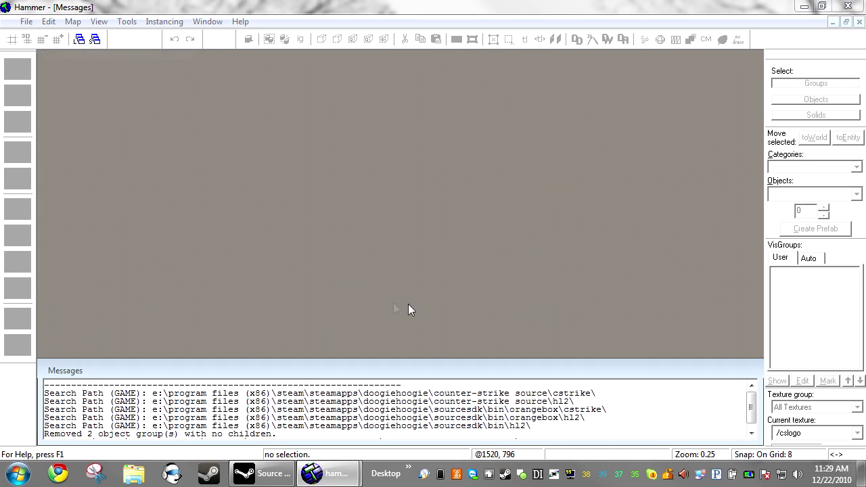
click(364, 222)
click(270, 186)
scroll(404, 225, down, 2)
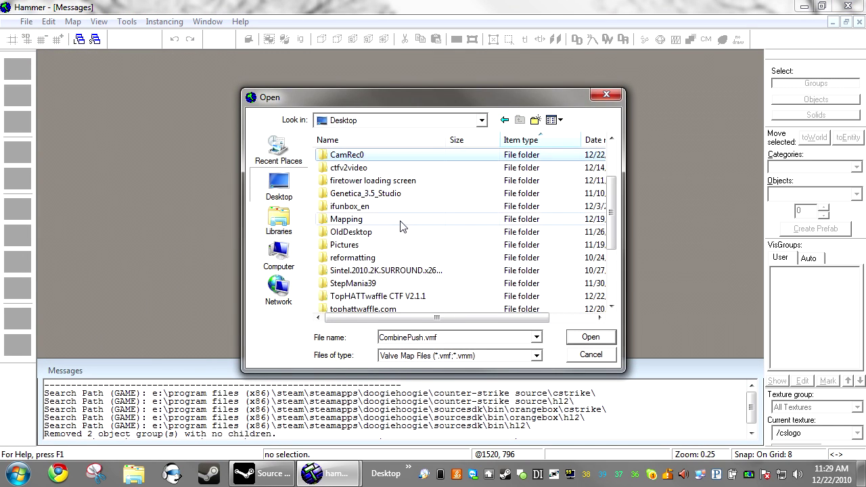
scroll(401, 226, down, 3)
double_click(348, 194)
click(359, 195)
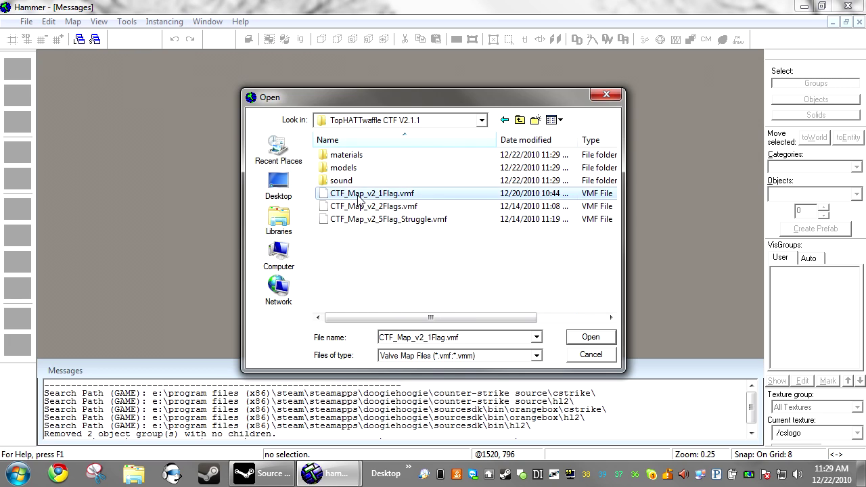
double_click(359, 195)
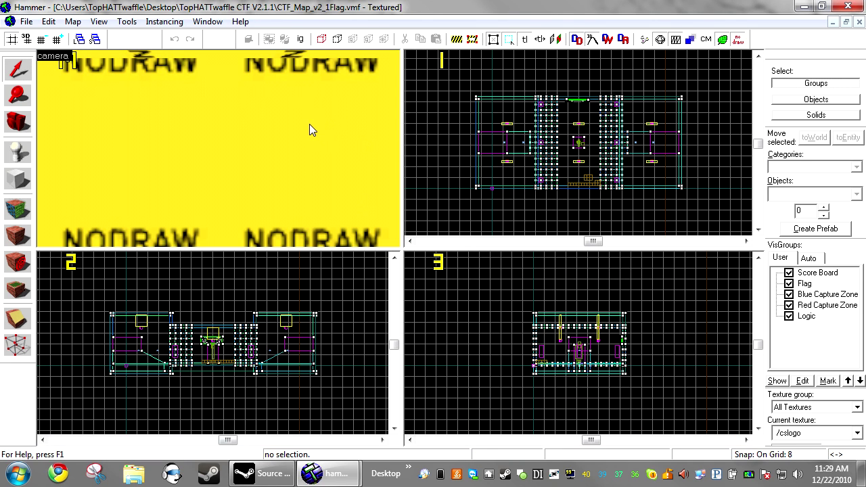
- Select every object in the Flag VisGroup of the one-flag map and cut the selection
key(z)
key(w)
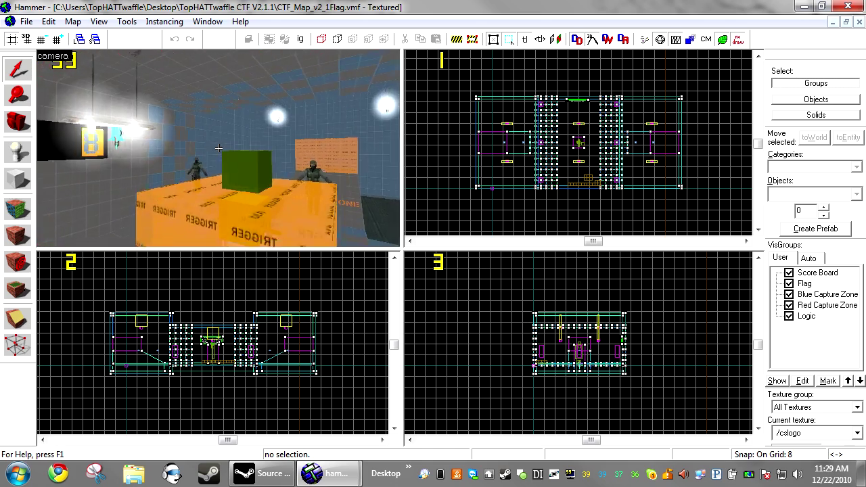
key(s)
key(z)
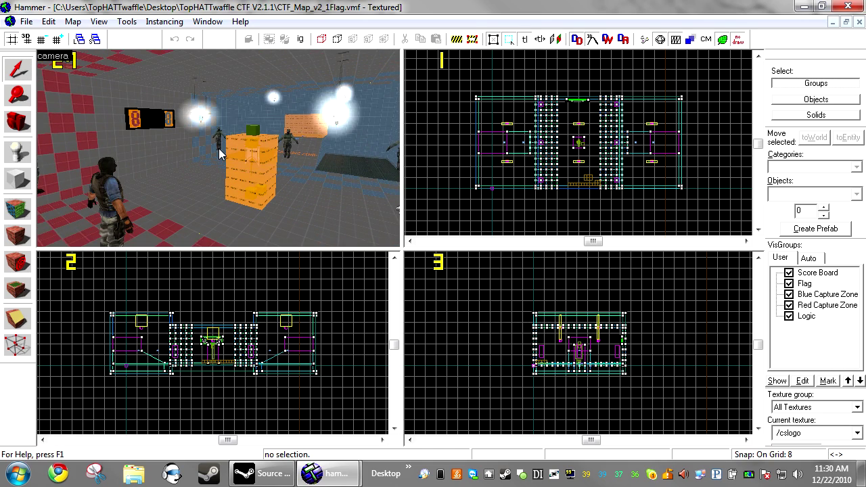
scroll(576, 166, up, 7)
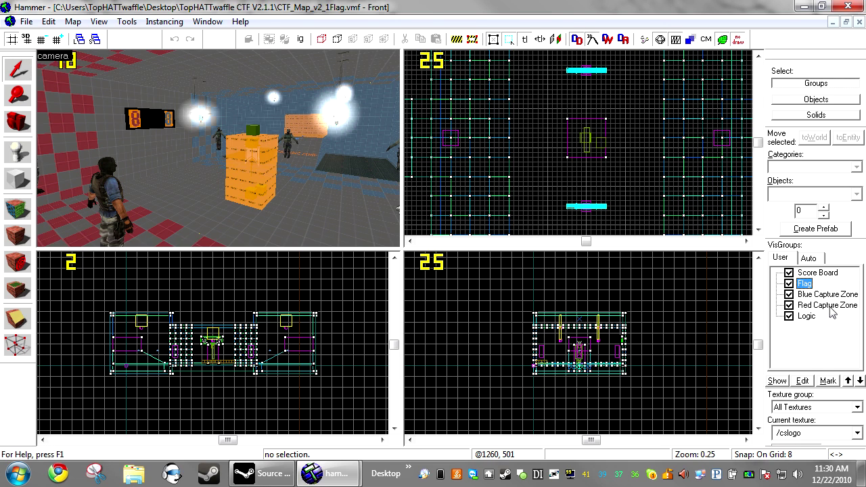
click(828, 379)
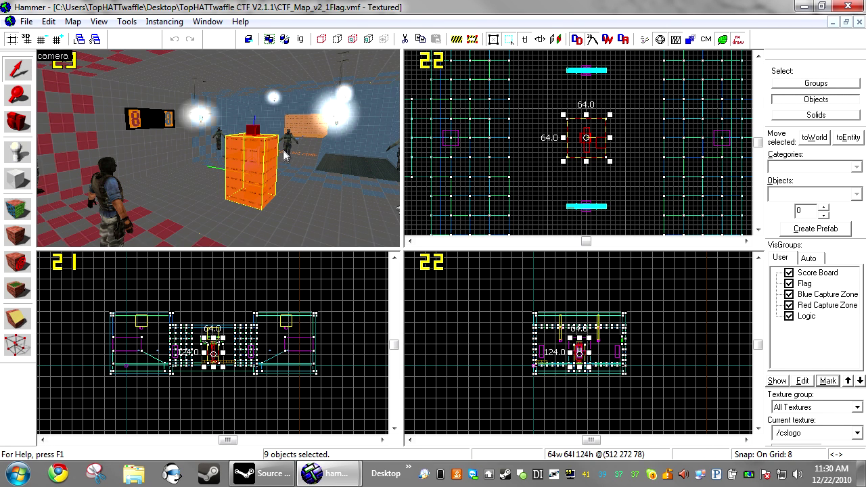
key(Delete)
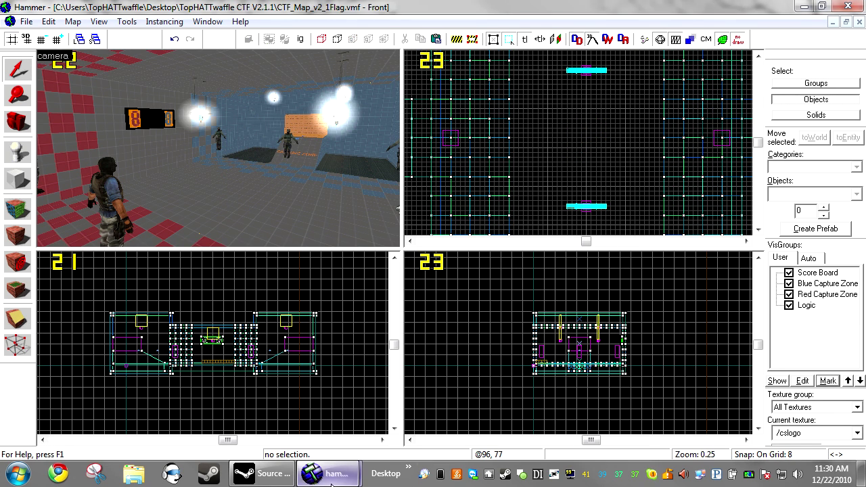
- Switch to the CTF_Demo.vmf map and look over its orange walkway and red platform
mouse_move(312, 473)
click(402, 389)
key(z)
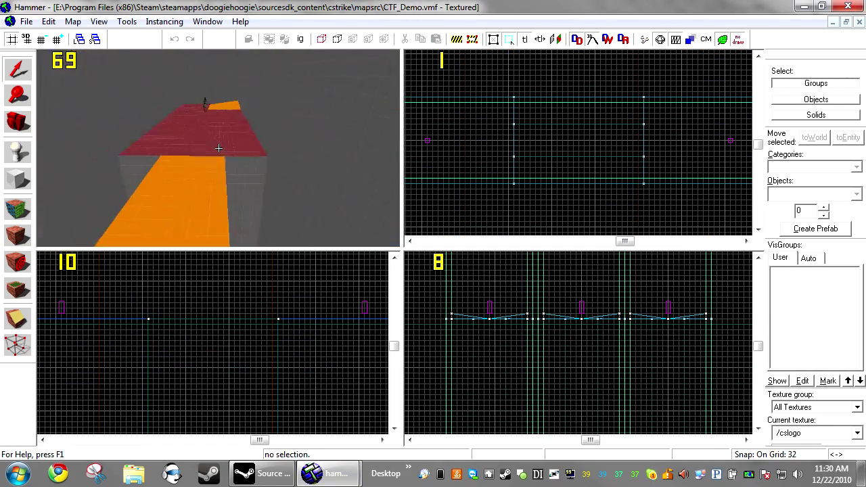
key(s)
key(z)
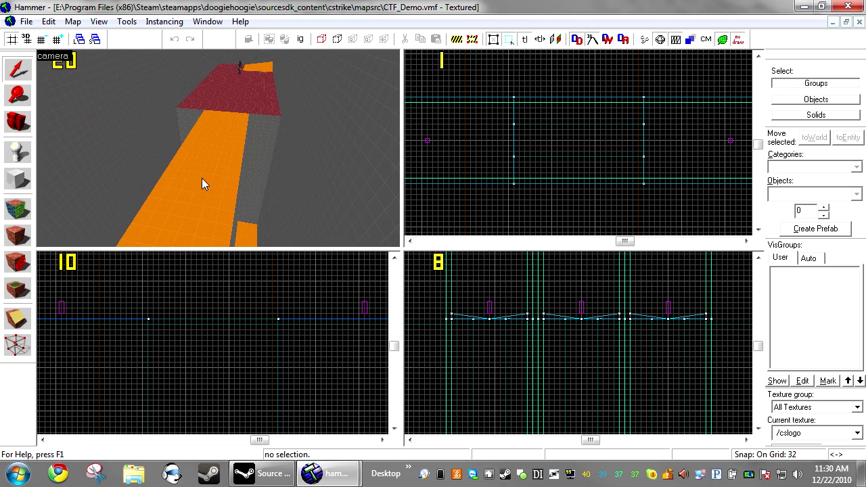
- Paste the flag objects into CTF_Demo.vmf, move them to (896 768 94), and deselect them
mouse_move(318, 473)
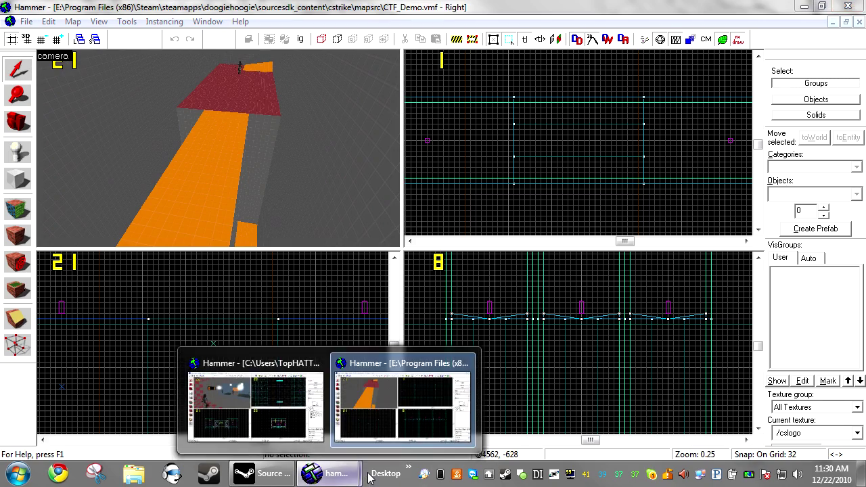
click(271, 412)
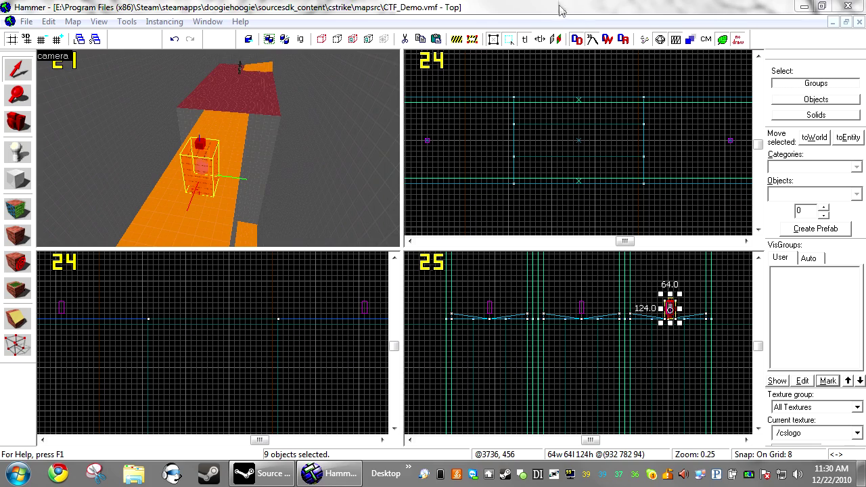
scroll(545, 132, down, 3)
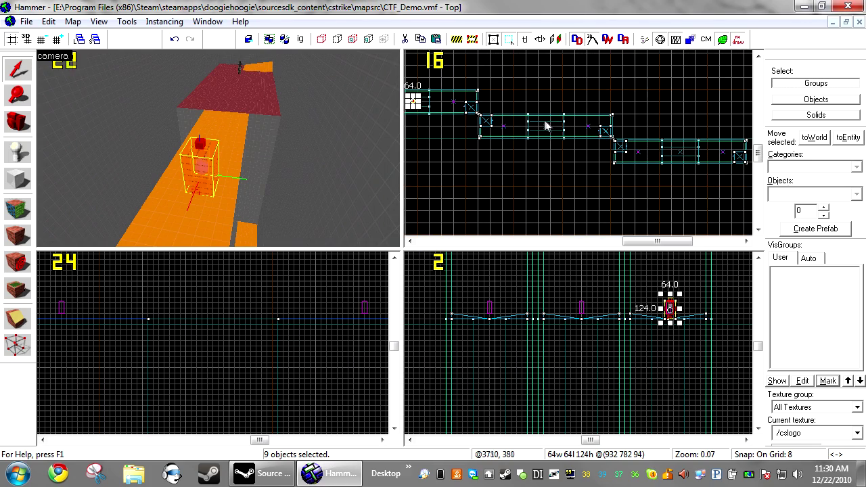
key(ctrl+shift+e)
scroll(656, 114, up, 5)
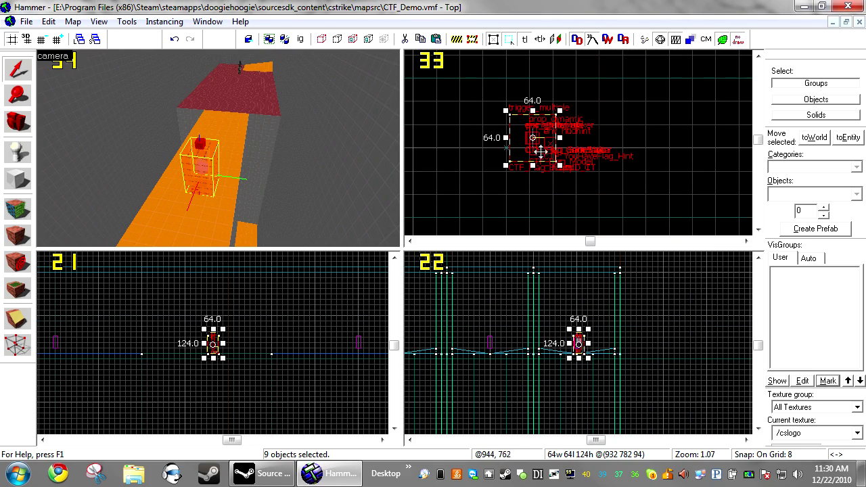
drag(508, 165, 509, 165)
click(602, 143)
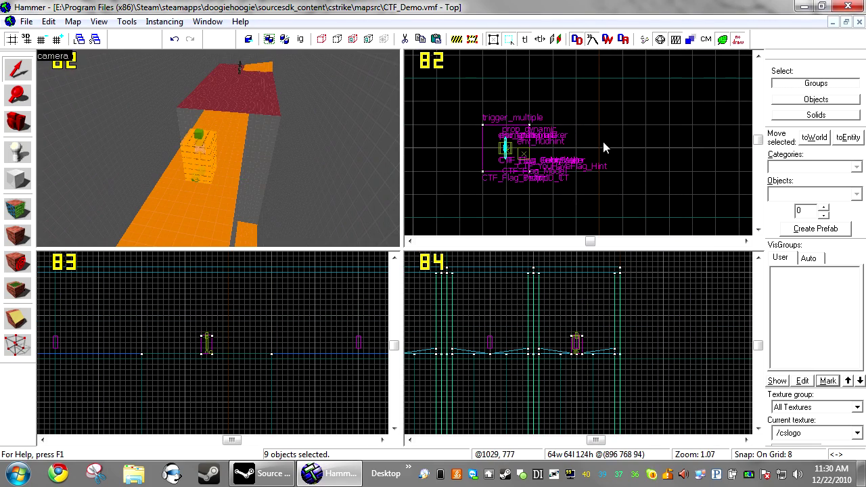
- Switch to CTF_Map_v2_1Flag.vmf and cut all objects in its Blue Capture Zone VisGroup
click(846, 24)
click(670, 118)
click(644, 96)
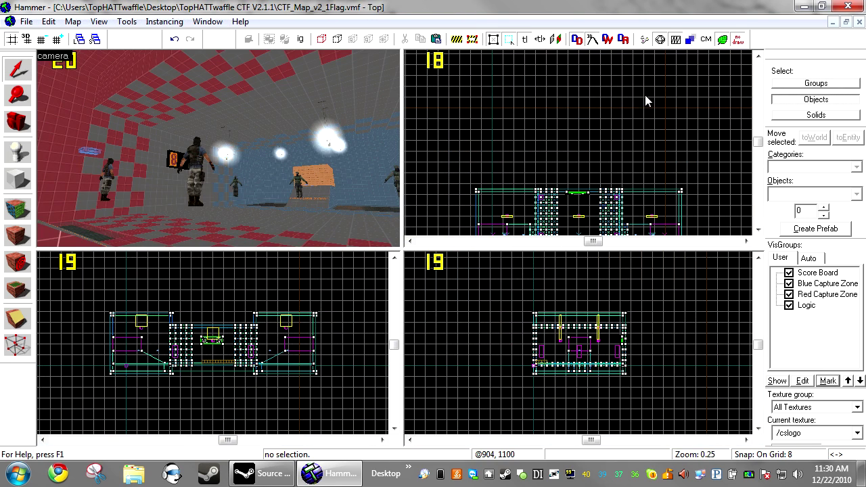
click(812, 287)
click(828, 380)
key(Delete)
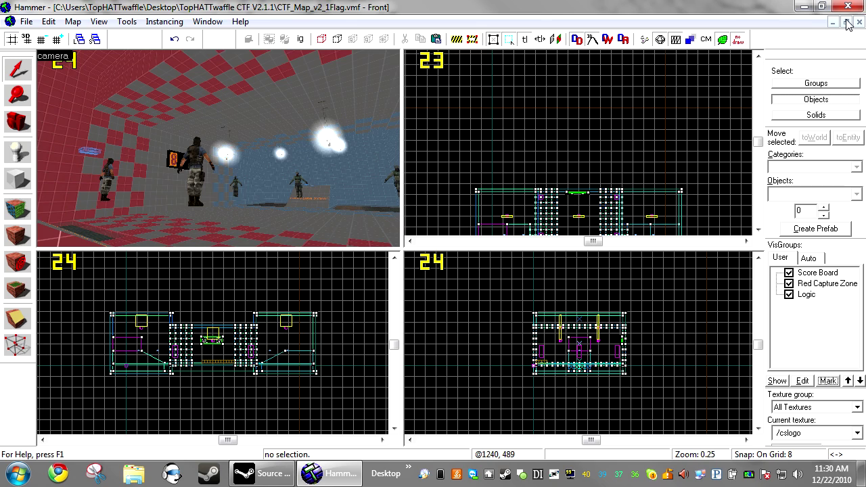
- Return to CTF_Demo.vmf, paste the blue capture zone, and select it on the blue platform
click(848, 23)
click(397, 80)
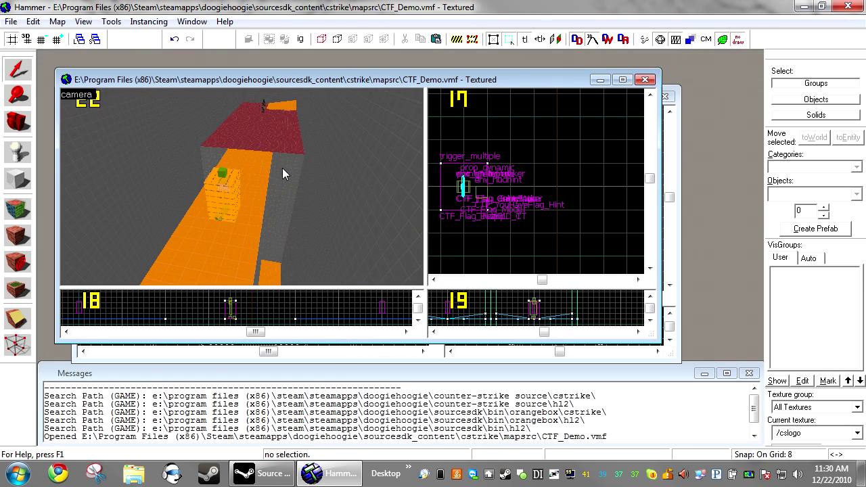
key(z)
key(w)
key(z)
click(235, 211)
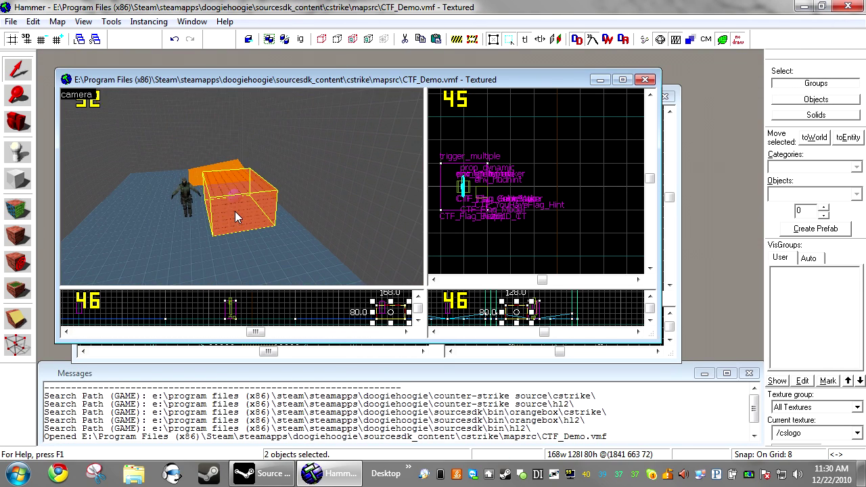
- Move the blue capture zone over the orange ramp and resize it to 224 × 224 × 80 units at (2160 656 72)
double_click(323, 79)
scroll(712, 109, down, 3)
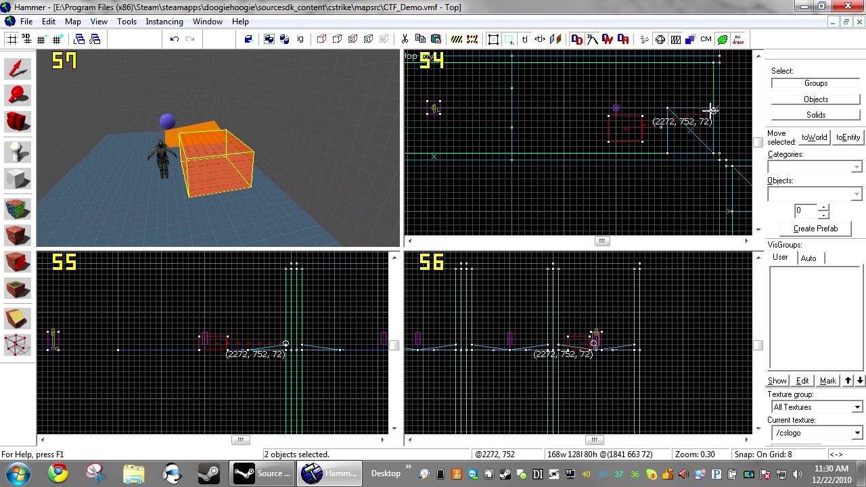
drag(637, 129, 692, 124)
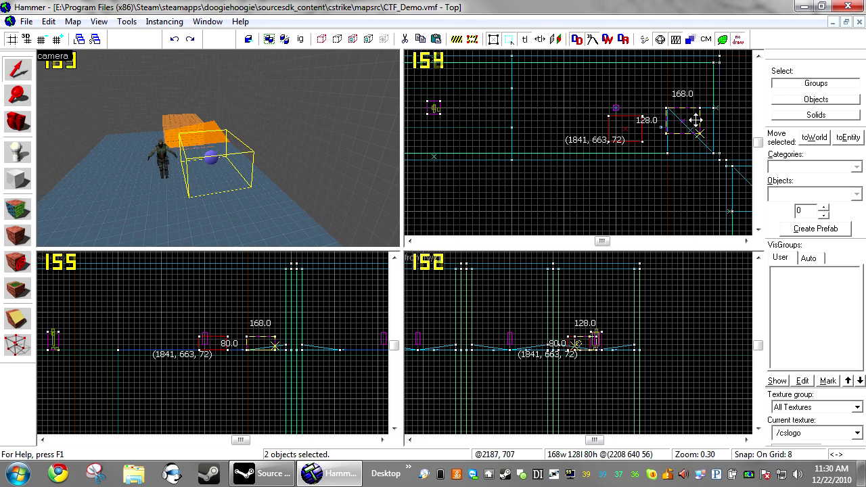
scroll(686, 129, up, 5)
drag(609, 145, 617, 201)
scroll(667, 168, down, 3)
drag(685, 160, 707, 160)
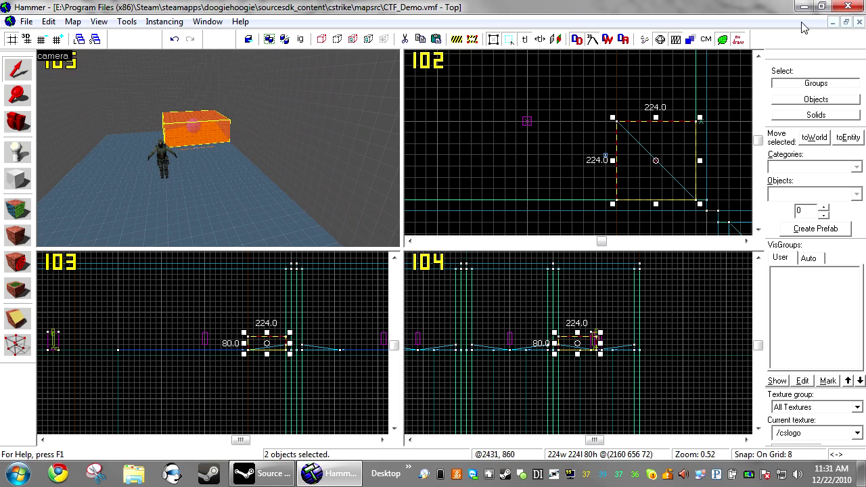
- Switch to the one-flag map and cut all objects in its Red Capture Zone VisGroup
click(847, 22)
click(670, 137)
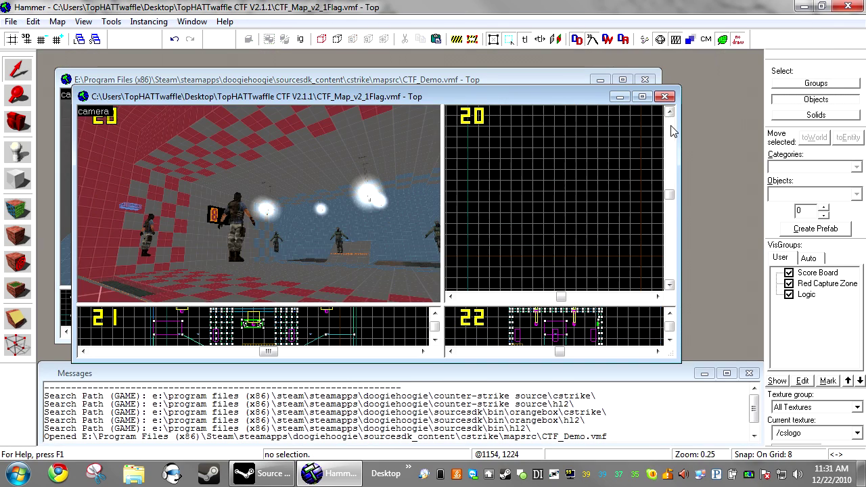
click(824, 285)
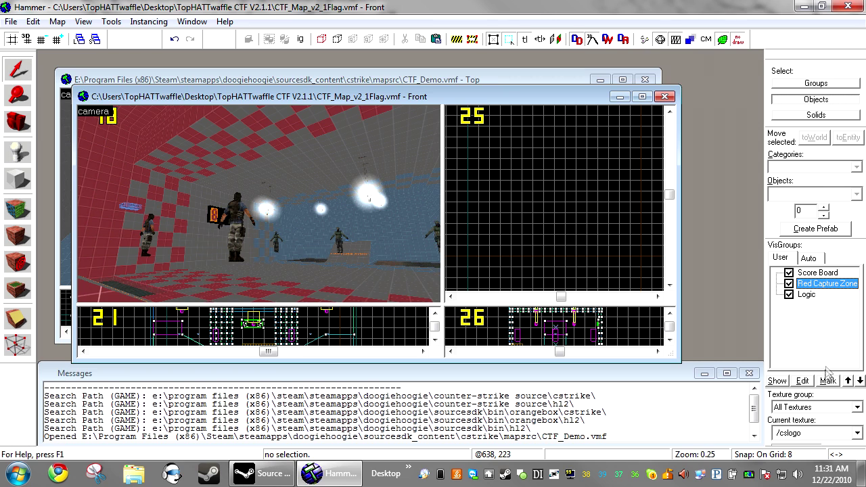
click(828, 381)
key(ctrl+x)
- Paste the red capture zone into CTF_Demo.vmf and fit it to 224 × 224 × 80 units at (-368 880 72)
key(ctrl+Tab)
key(ctrl+v)
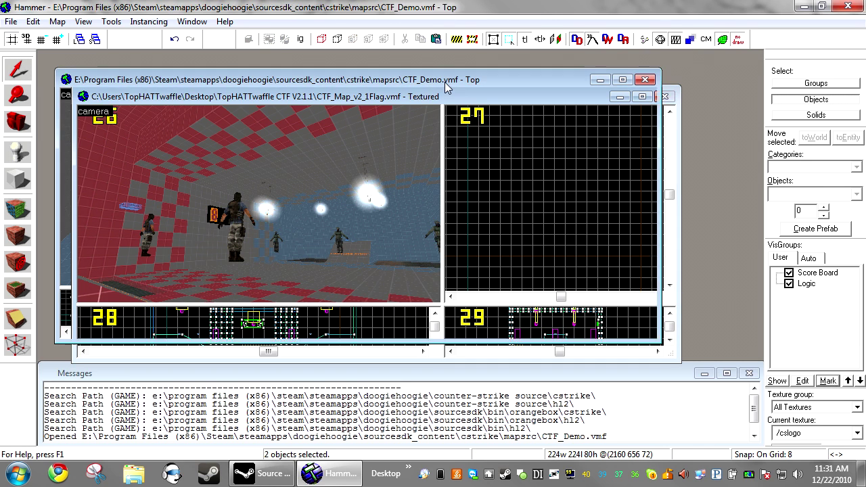
key(z)
key(z)
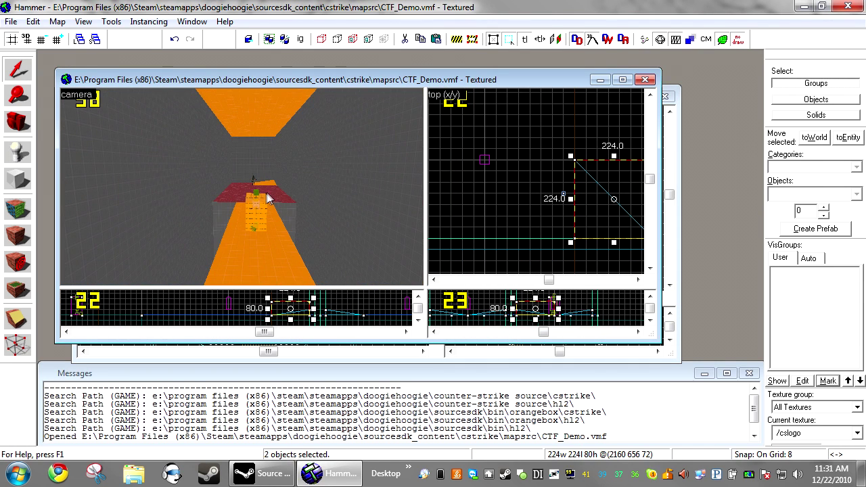
click(265, 192)
key(ctrl+e)
scroll(575, 172, down, 7)
scroll(516, 171, up, 5)
drag(568, 168, 485, 136)
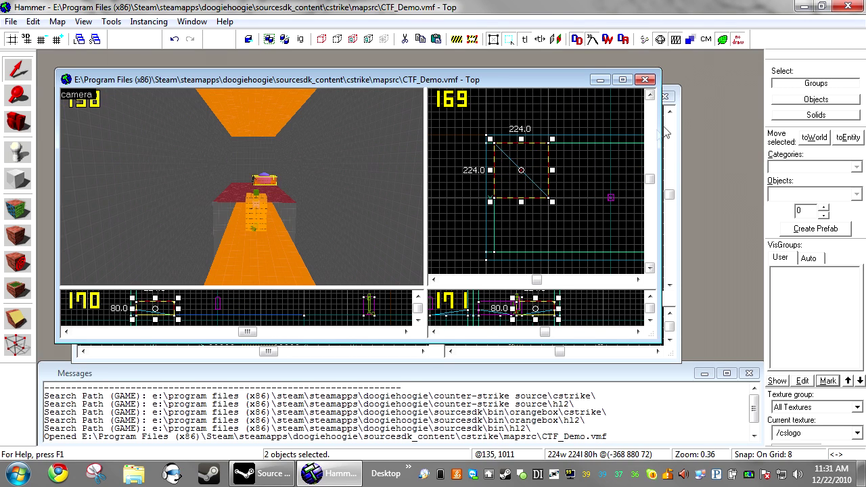
- Switch to the one-flag map and cut all objects in its Score Board VisGroup
click(673, 261)
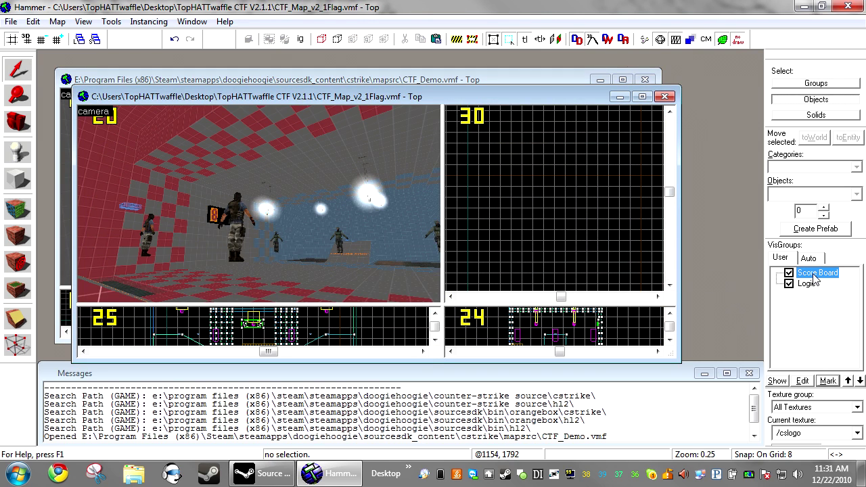
click(827, 381)
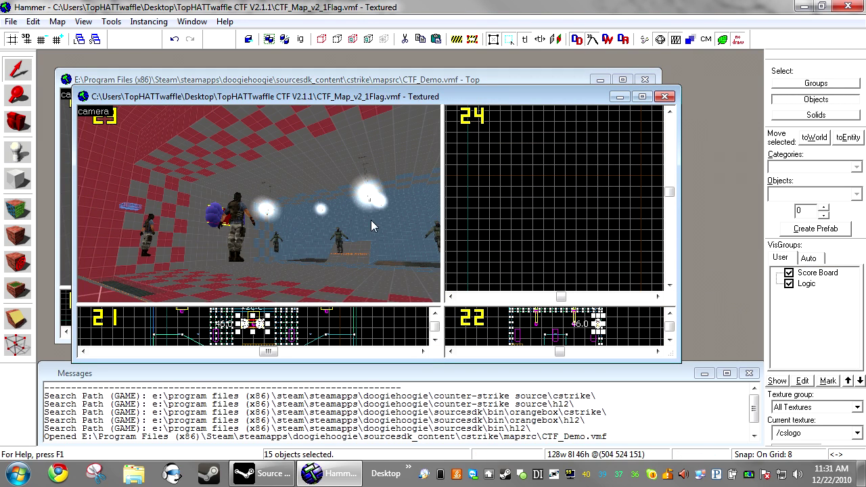
key(Delete)
- Paste the score board into CTF_Demo.vmf, shift it along the wall toward the flag, and deselect it
click(309, 81)
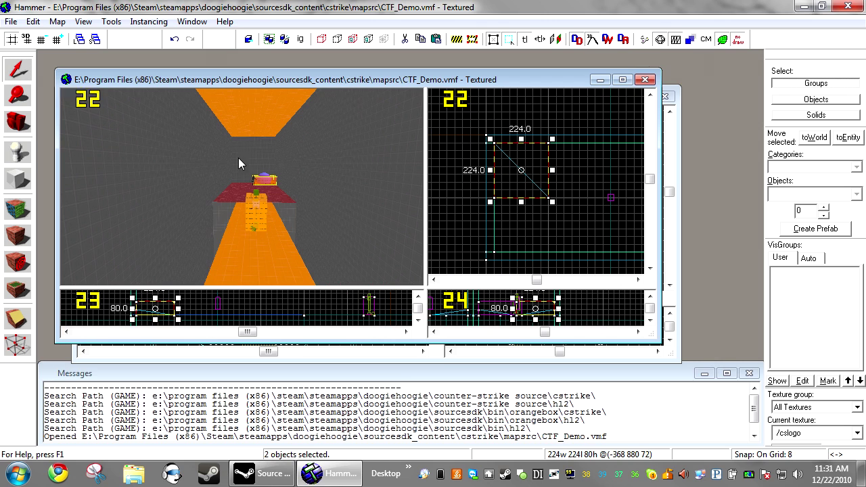
key(ctrl+v)
key(z)
key(w)
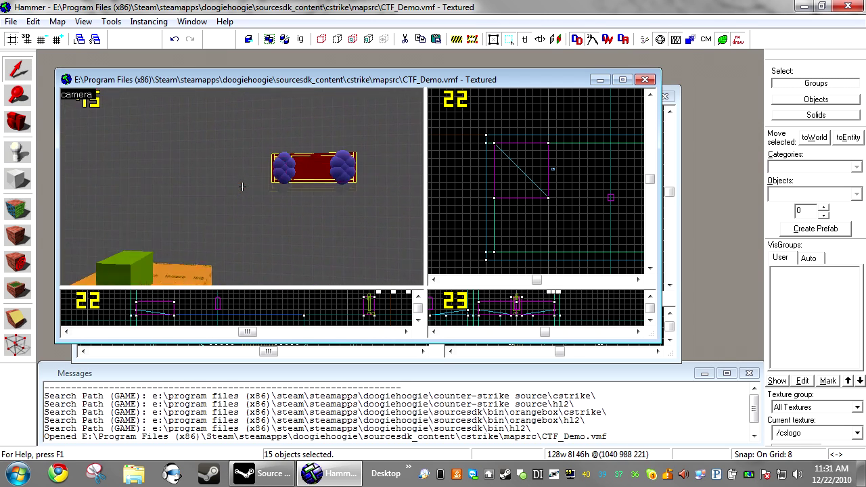
key(z)
key(ctrl+e)
scroll(274, 313, up, 2)
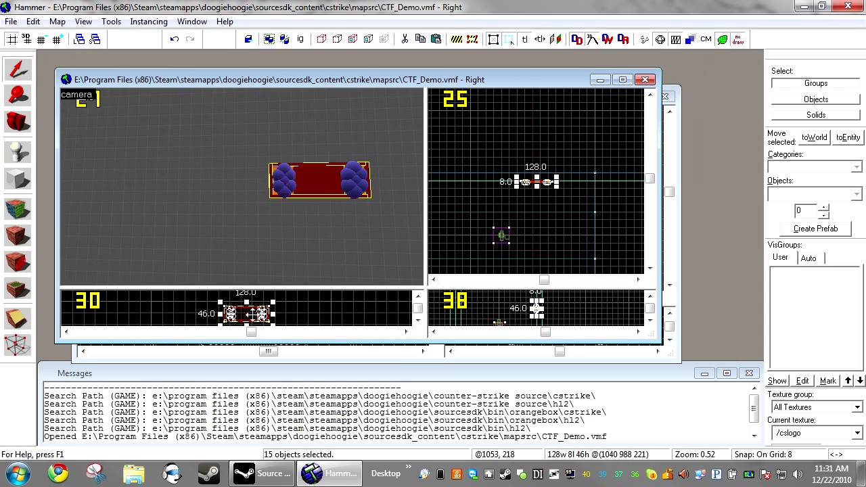
drag(248, 310, 207, 309)
key(Escape)
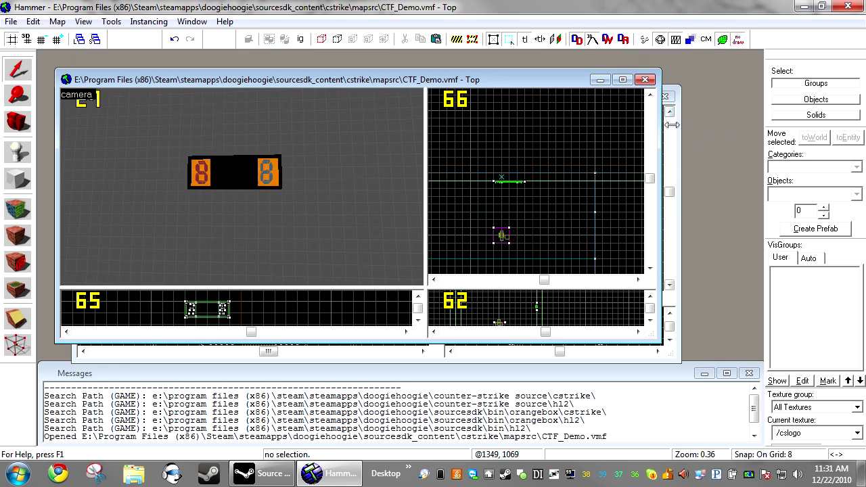
- Cut the Logic VisGroup's objects from the one-flag map and close that map without saving its changes
click(671, 125)
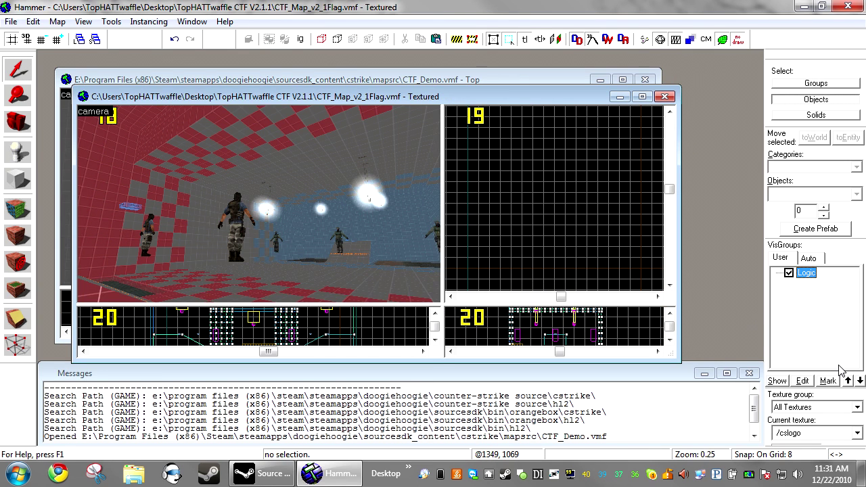
click(497, 79)
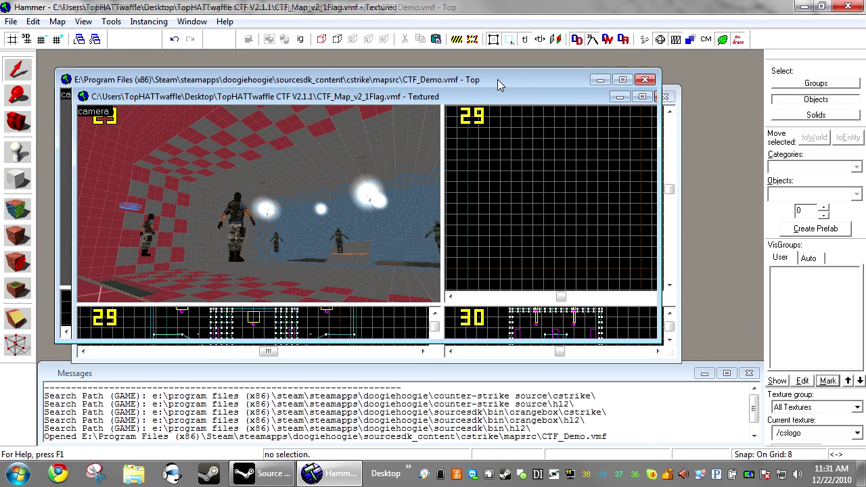
click(665, 97)
click(461, 283)
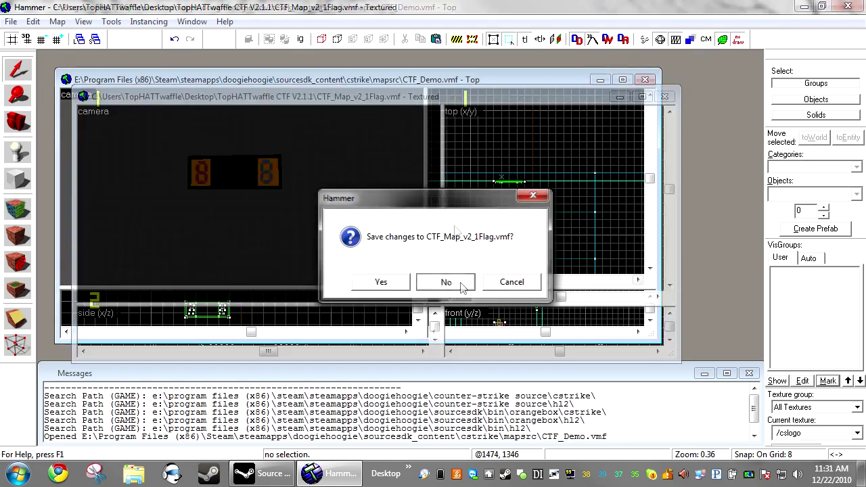
click(446, 282)
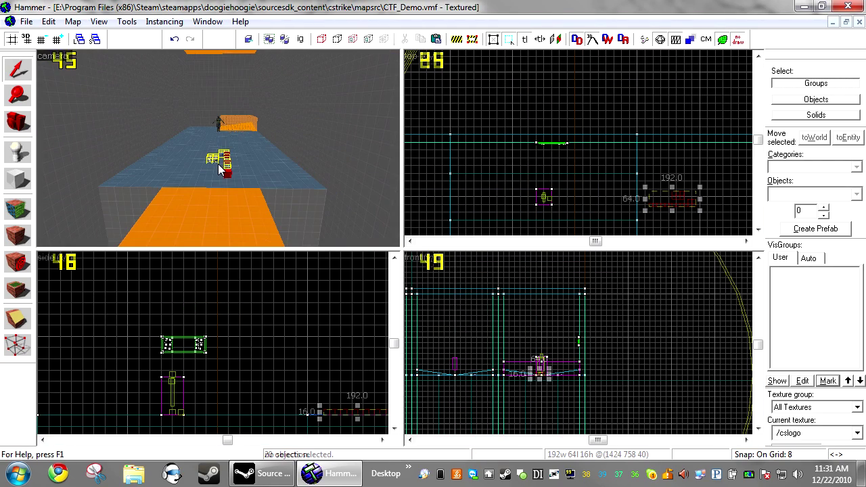
- Paste the logic entities into CTF_Demo.vmf, move them to the edge of the blue platform, and deselect them
scroll(532, 132, down, 8)
scroll(564, 127, up, 10)
drag(580, 112, 573, 160)
click(575, 114)
- Look over the placed score board, the map layout, and the row of logic entities on the blue platform
key(z)
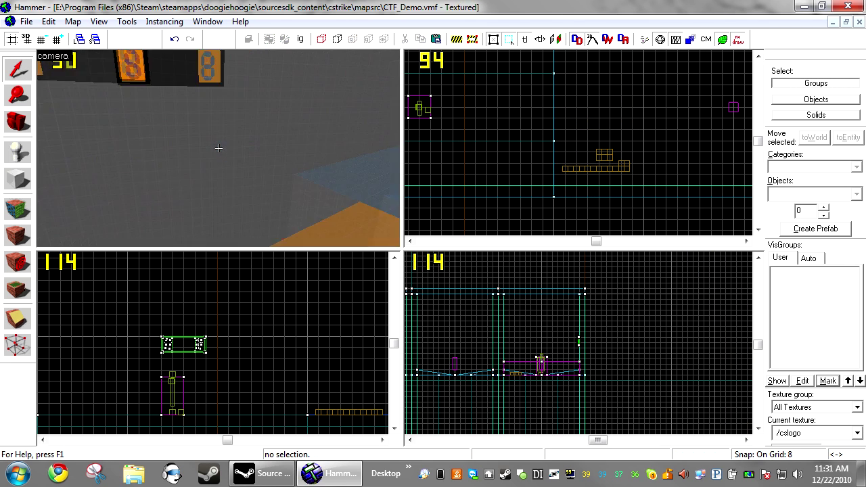
key(s)
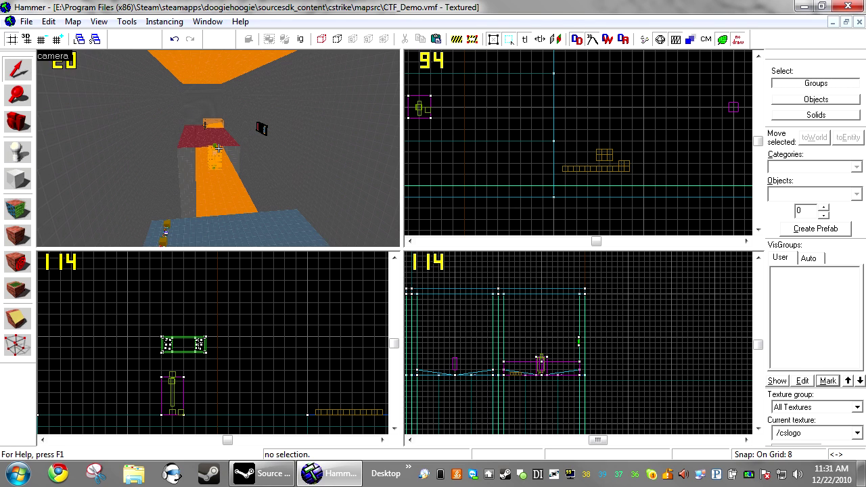
key(w)
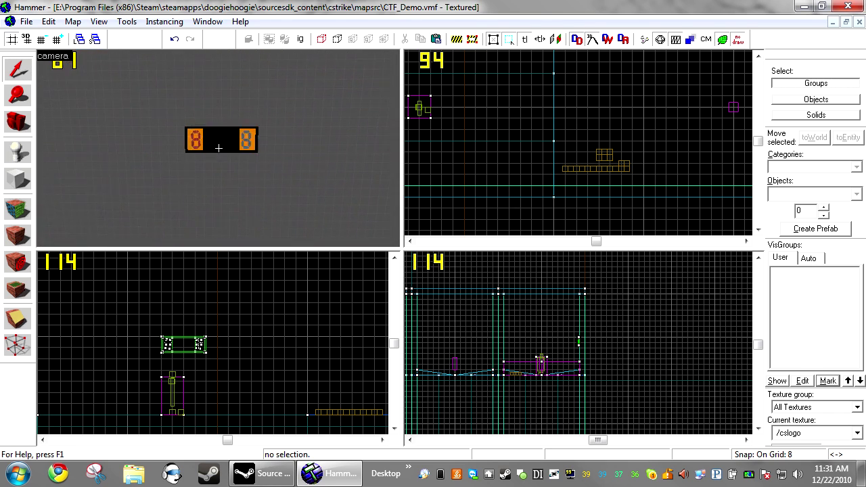
key(z)
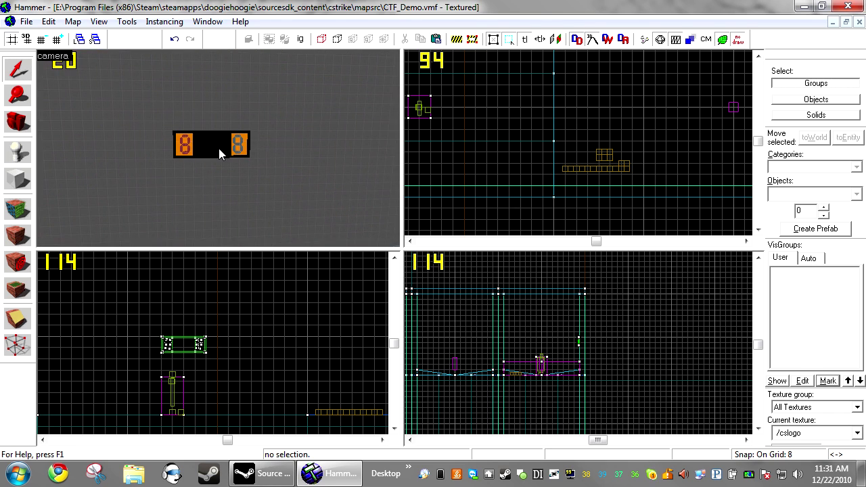
key(z)
key(w)
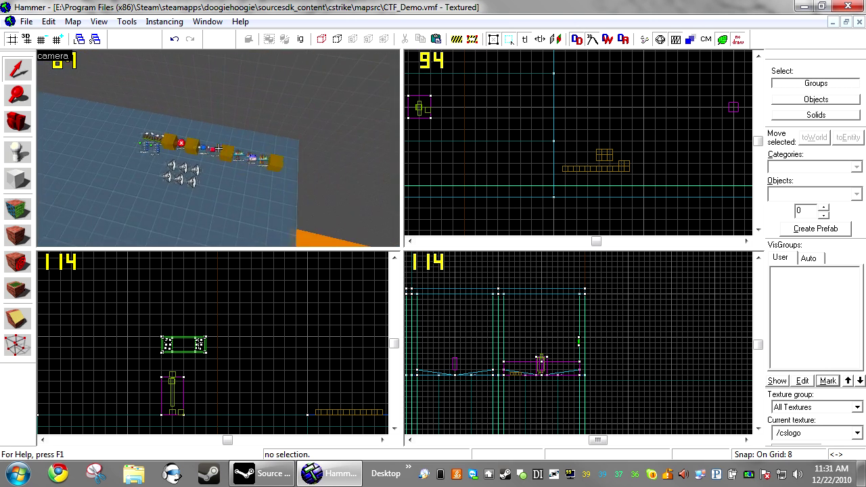
key(w)
key(s)
key(w)
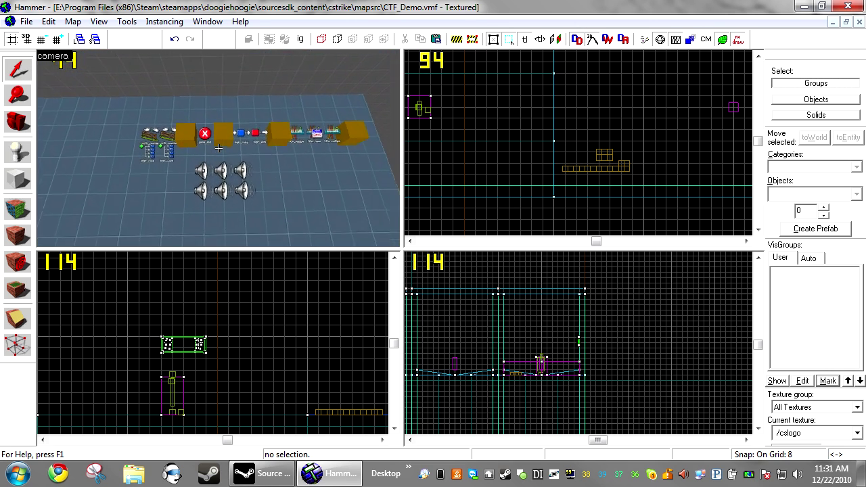
key(w)
key(s)
key(z)
key(d)
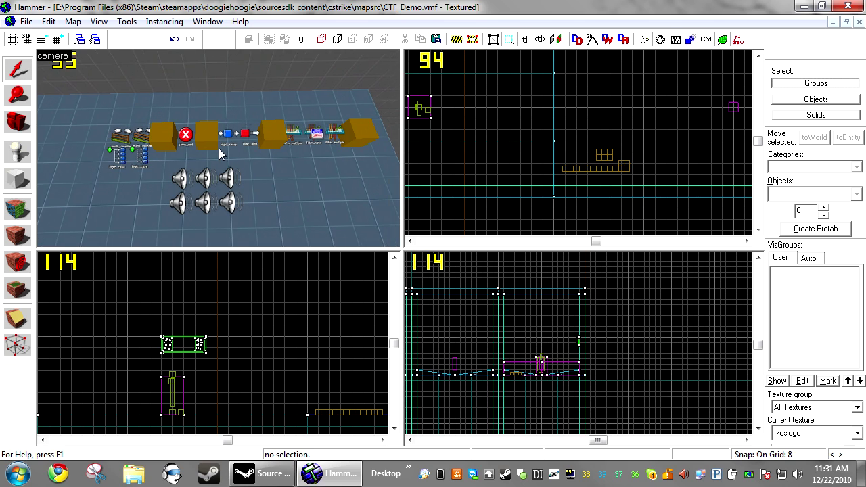
- Inspect the ambient_generic sound entities one by one, such as CTF_flagdropped and CTF_bluewin, and deselect the last one
click(180, 179)
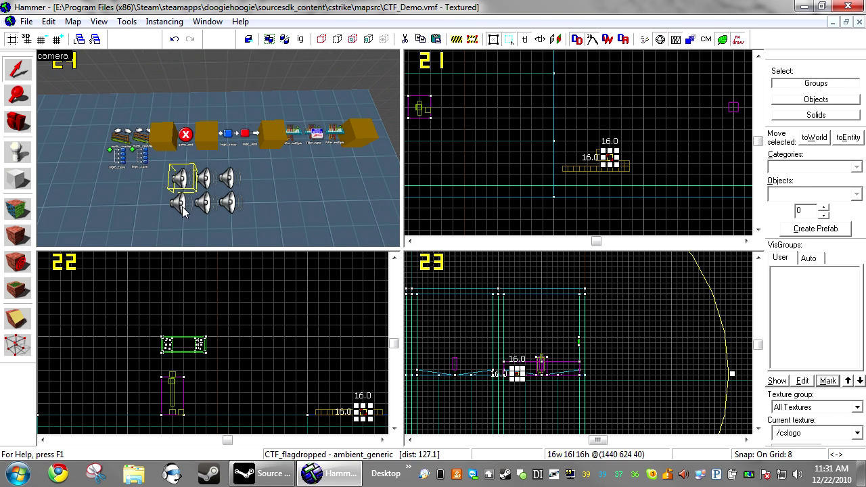
click(181, 205)
click(202, 203)
click(181, 179)
click(229, 174)
click(227, 202)
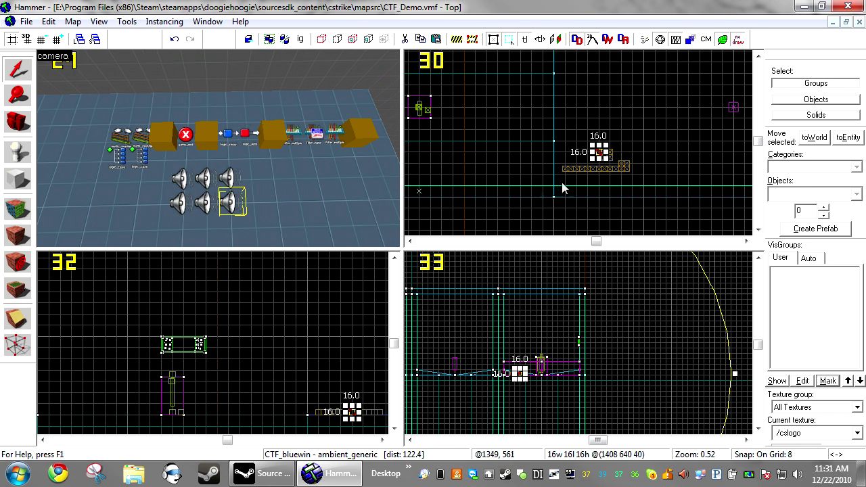
click(526, 170)
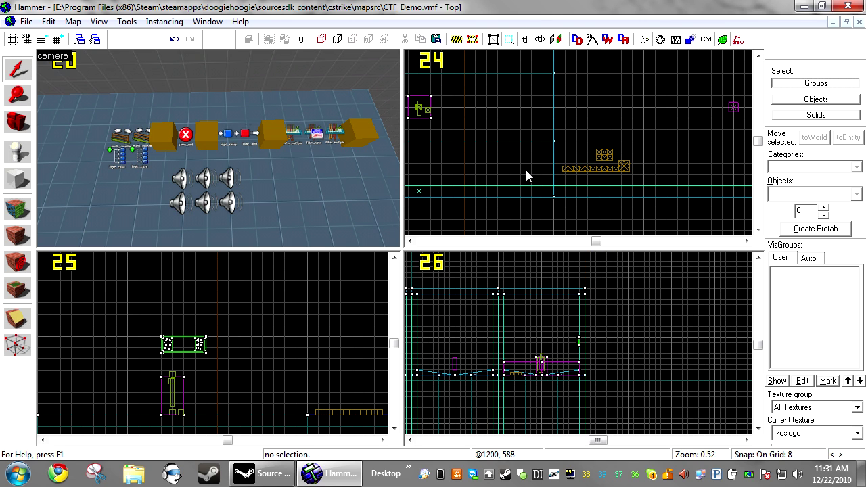
- Examine the math_counter and logic_case entities up close in an enlarged 3D camera view
scroll(198, 140, up, 5)
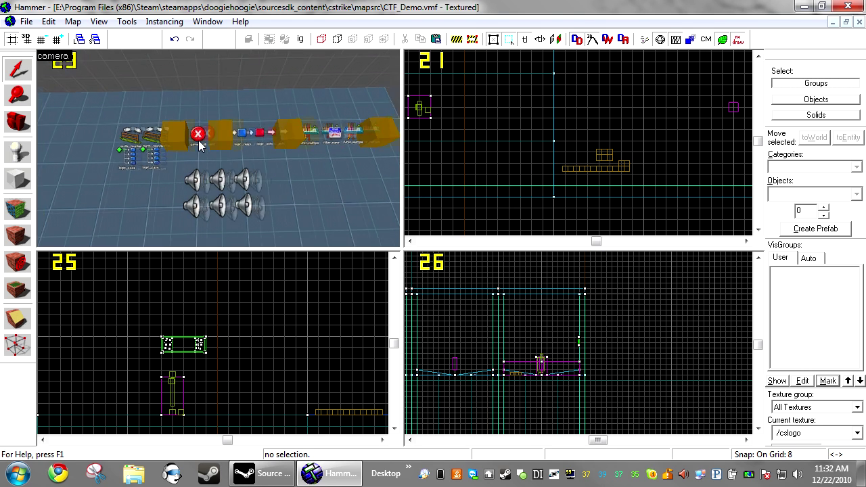
key(s)
key(d)
key(w)
key(z)
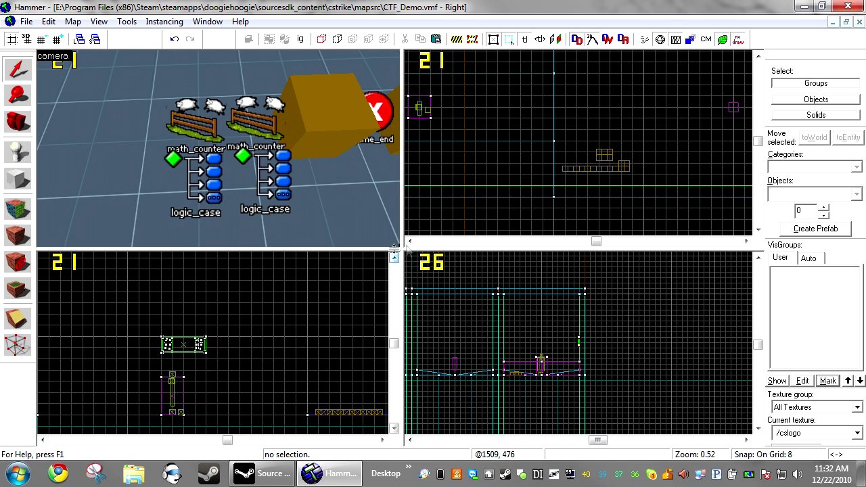
drag(403, 249, 758, 442)
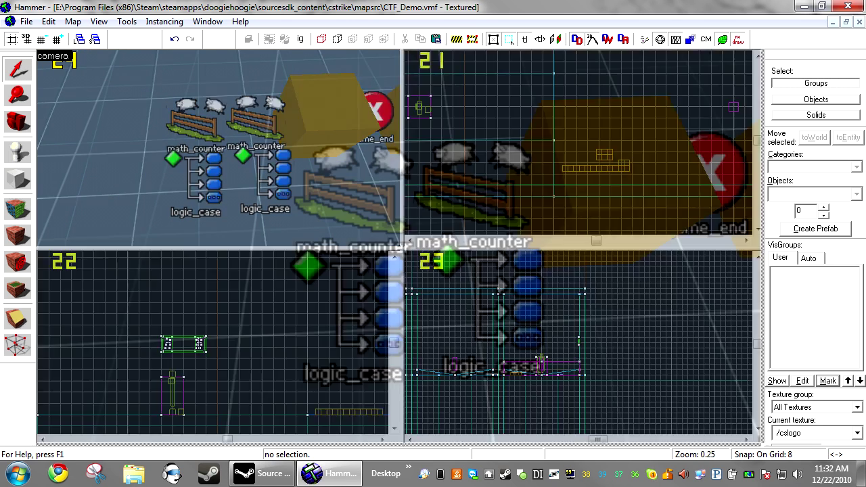
- Select both math_counter entities together, inspect their Maximum Legal Value property, and close their properties without changes
click(349, 183)
ctrl+click(450, 193)
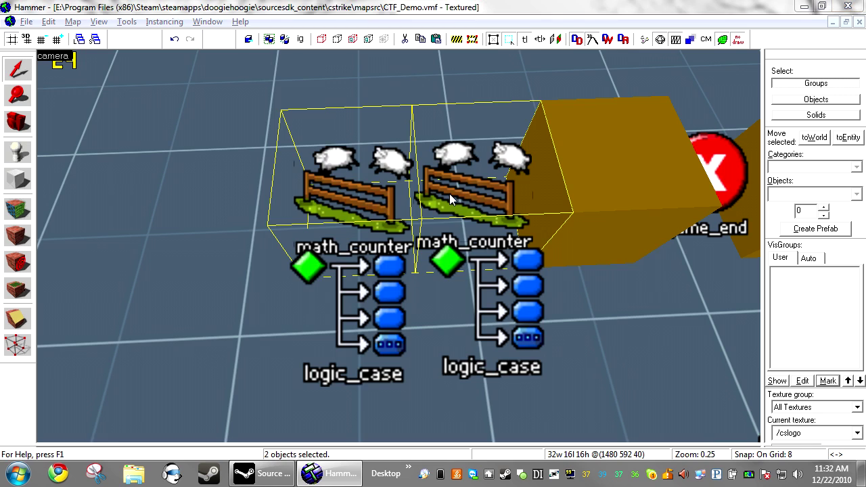
key(alt+Return)
click(376, 223)
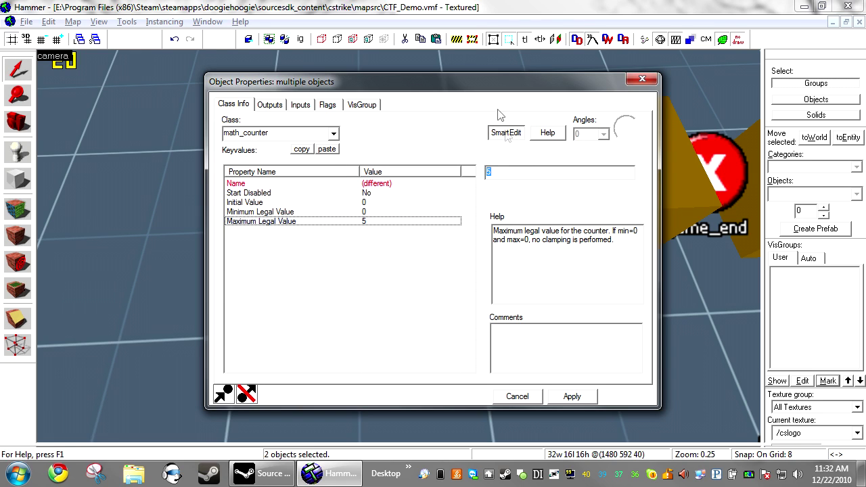
click(517, 397)
- Review the full list of outputs of the logic_case entity CTF_score_case_Team_2, and close its properties
click(391, 293)
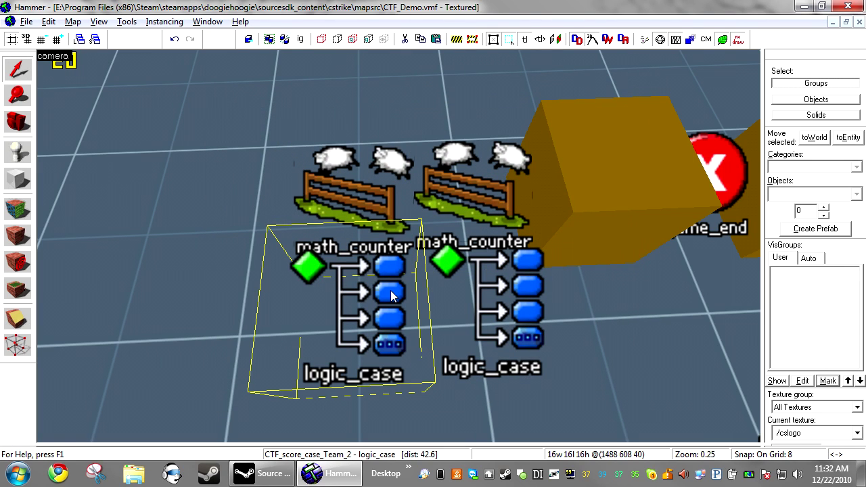
double_click(390, 290)
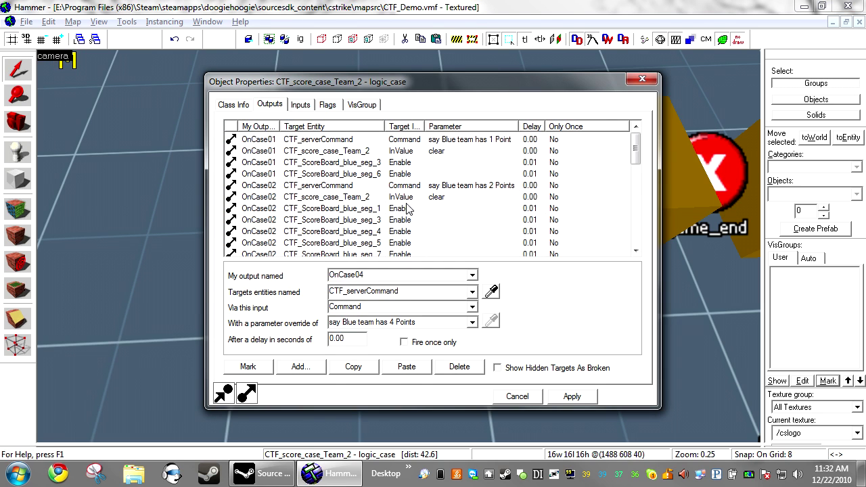
click(408, 208)
scroll(408, 208, down, 10)
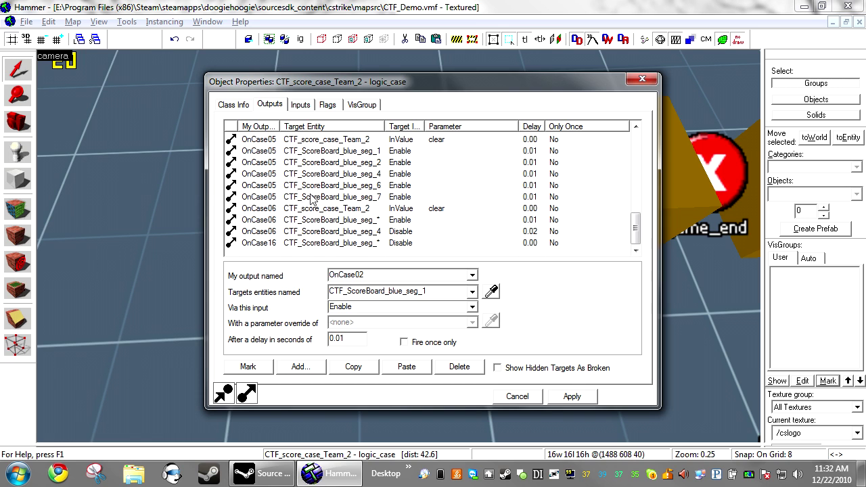
scroll(310, 199, up, 10)
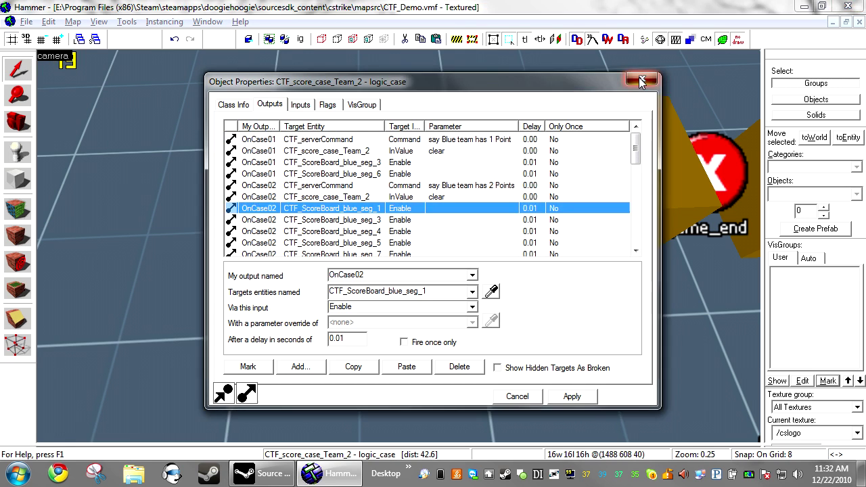
click(641, 82)
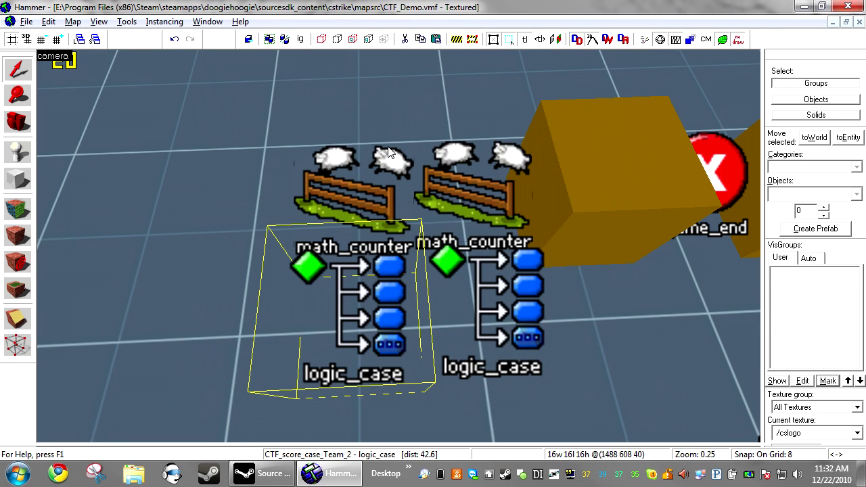
- Inspect the outputs of the CTF_score_Tcaps math_counter, including the OnHitMax output that targets CTF_End_Game
key(s)
key(d)
key(w)
key(d)
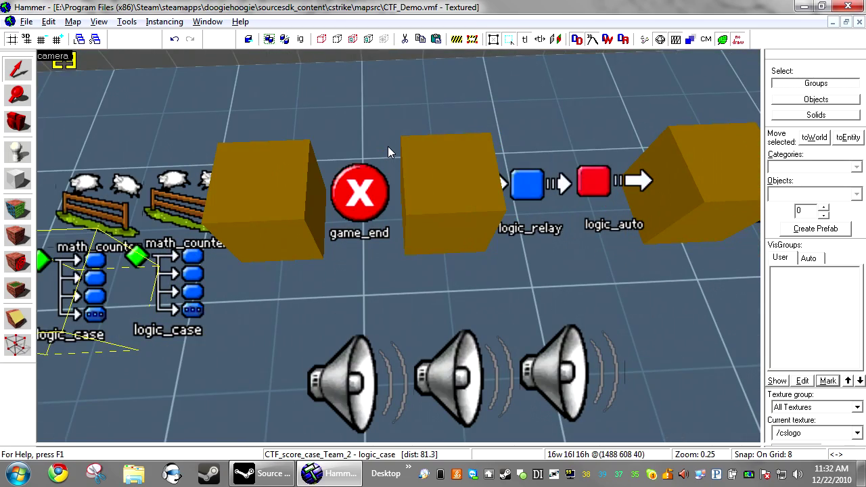
key(s)
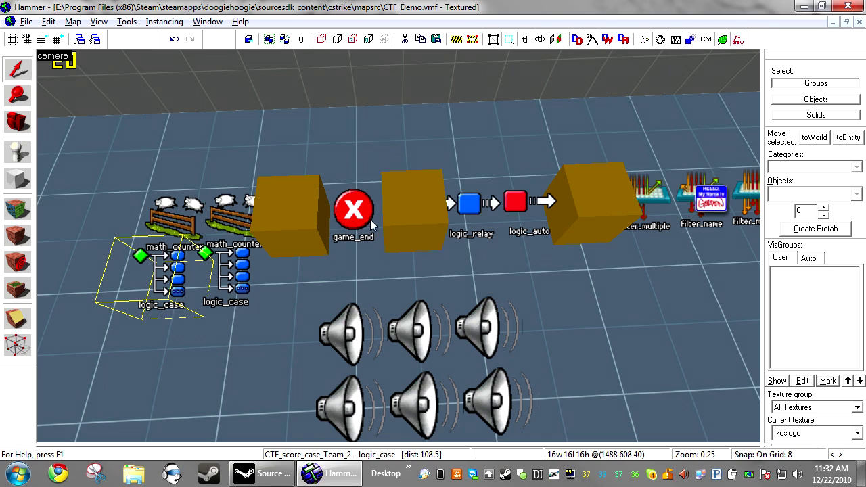
double_click(236, 222)
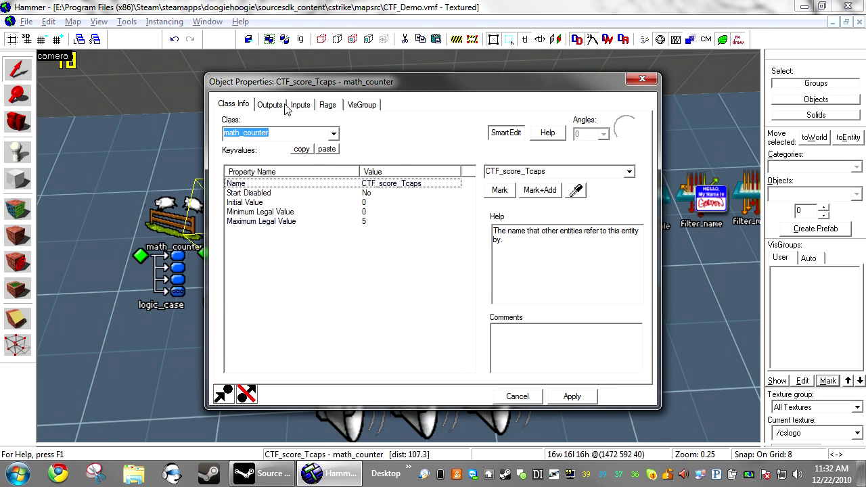
click(271, 105)
click(324, 174)
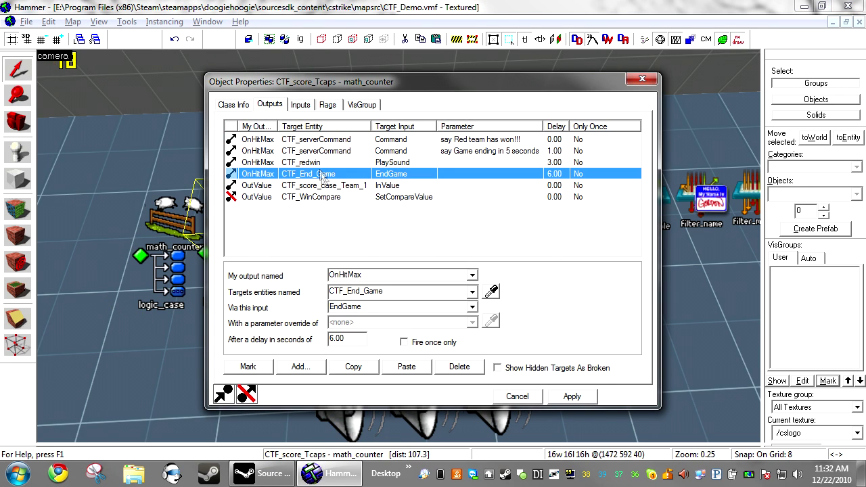
- Add the second math_counter to the selection and examine the combined outputs, including the EndGame output
click(200, 215)
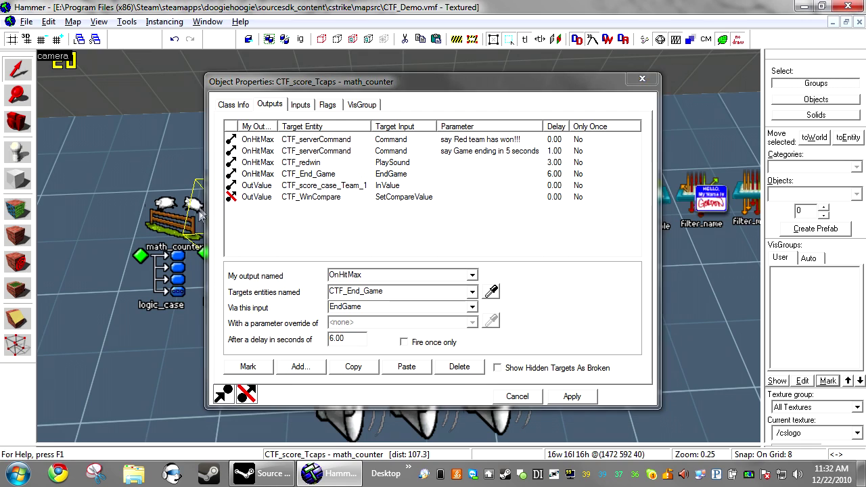
ctrl+click(162, 225)
click(270, 105)
click(379, 197)
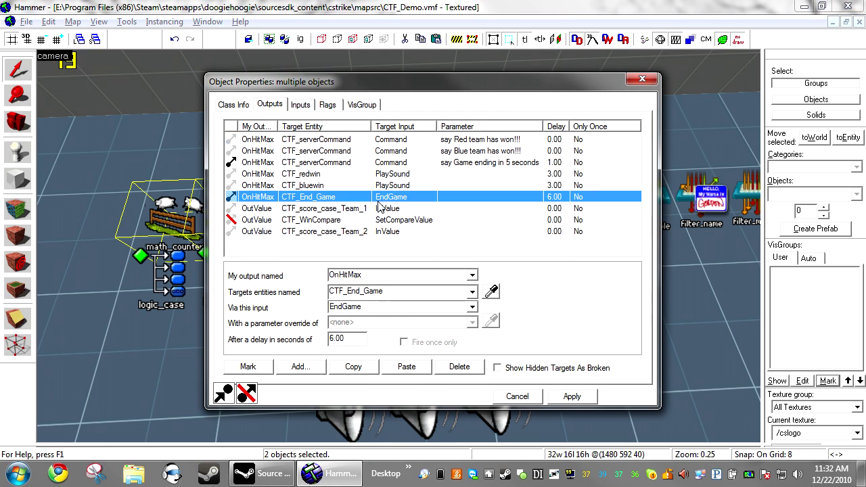
- Check the properties of the CTF_serverCommand point_servercommand entity beside game_end, and close them
drag(429, 86, 613, 153)
click(293, 215)
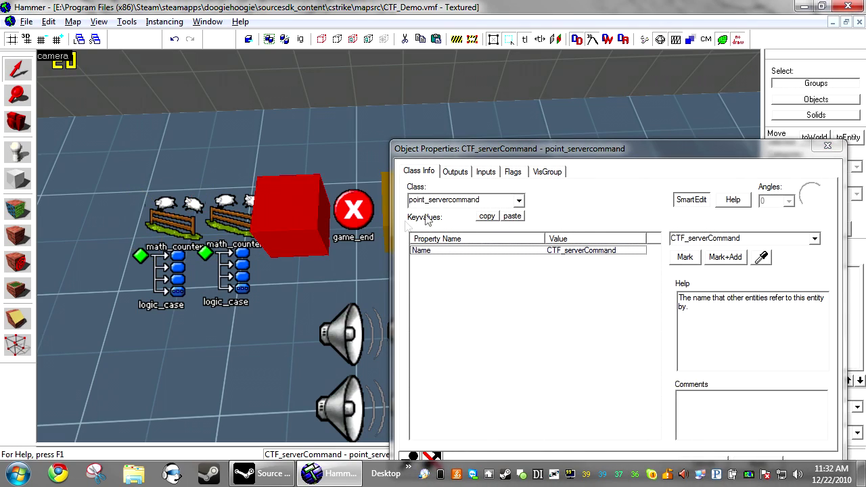
drag(659, 158, 480, 123)
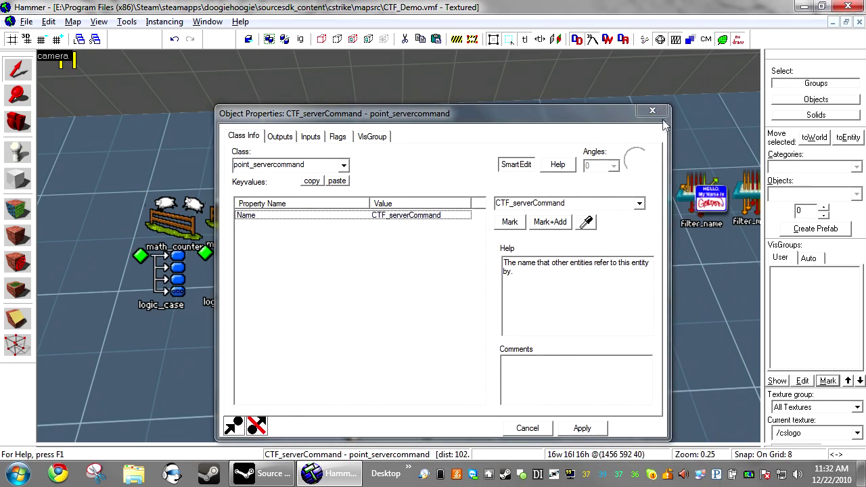
click(649, 110)
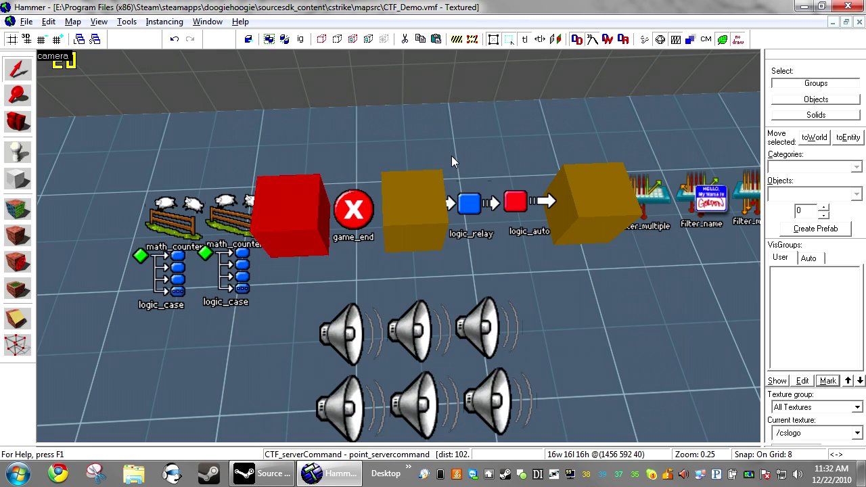
- Return to the four-view layout and survey the red platform of CTF_Demo in the 3D view
key(shift+z)
key(z)
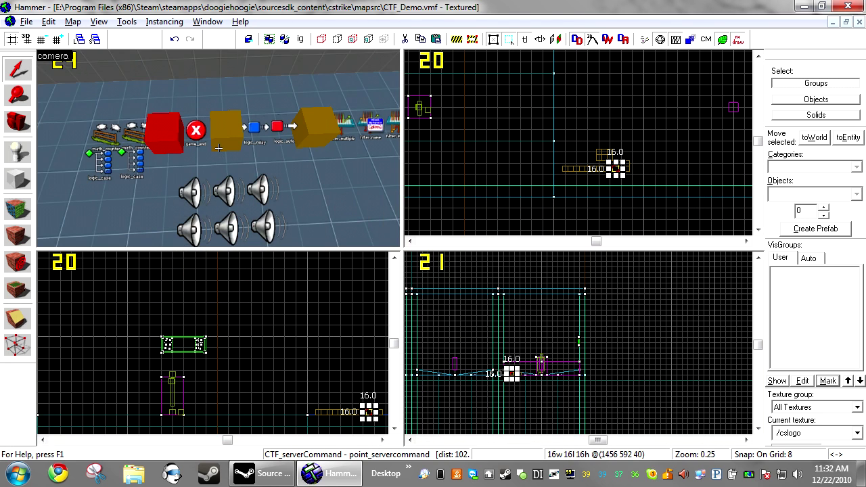
key(w)
key(w)
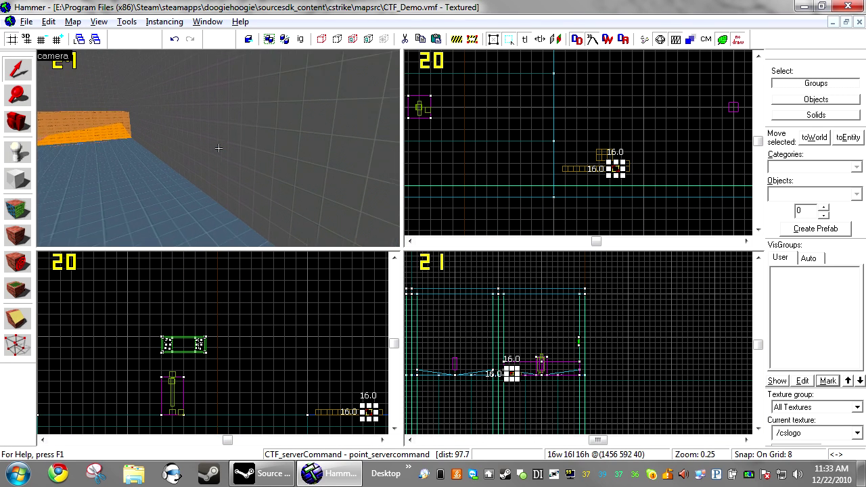
key(w)
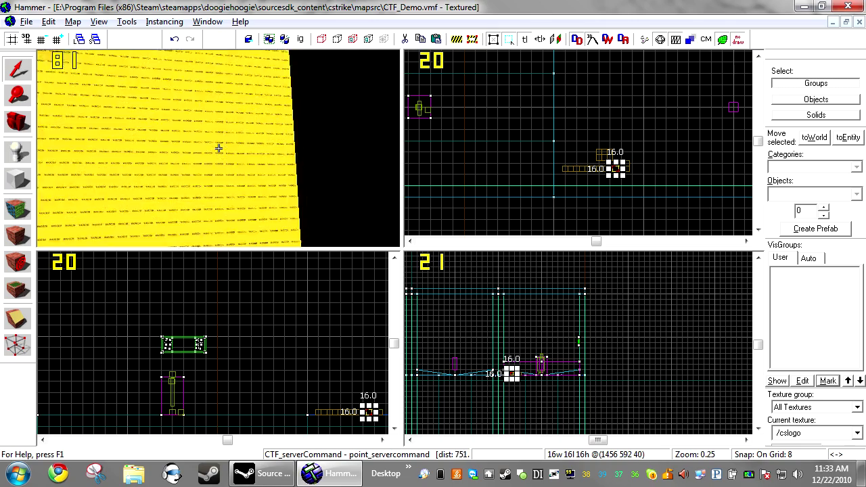
key(s)
key(s)
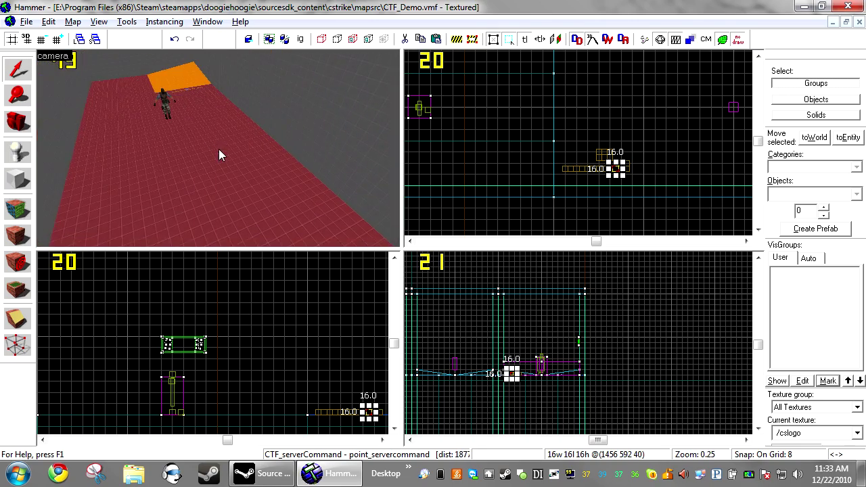
- Open the two-flag example map CTF_Map_v2_2Flags.vmf and look over its arena in the 3D view
click(25, 21)
click(41, 52)
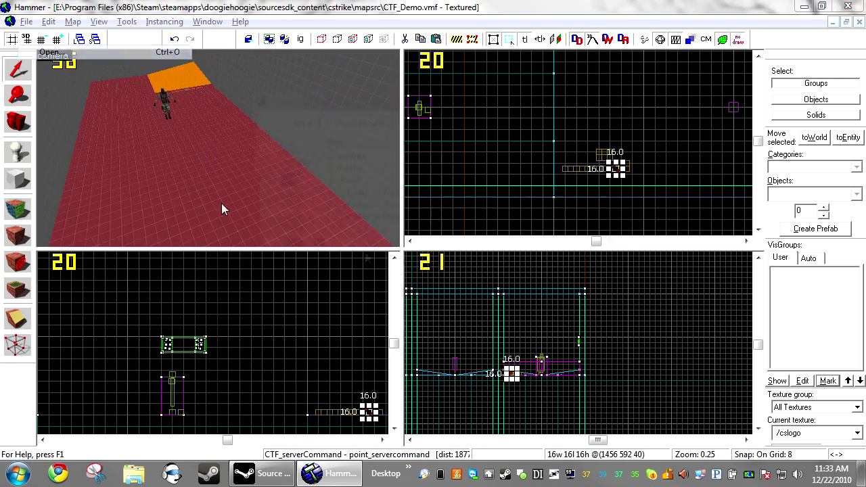
double_click(399, 206)
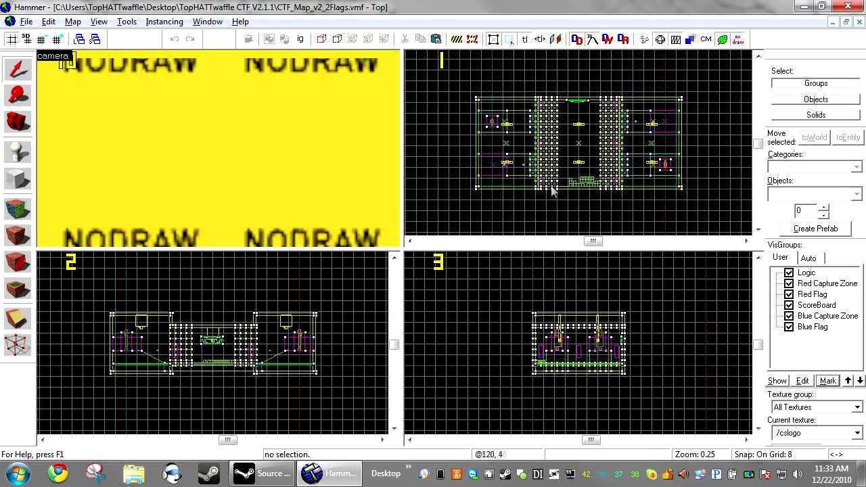
key(z)
key(w)
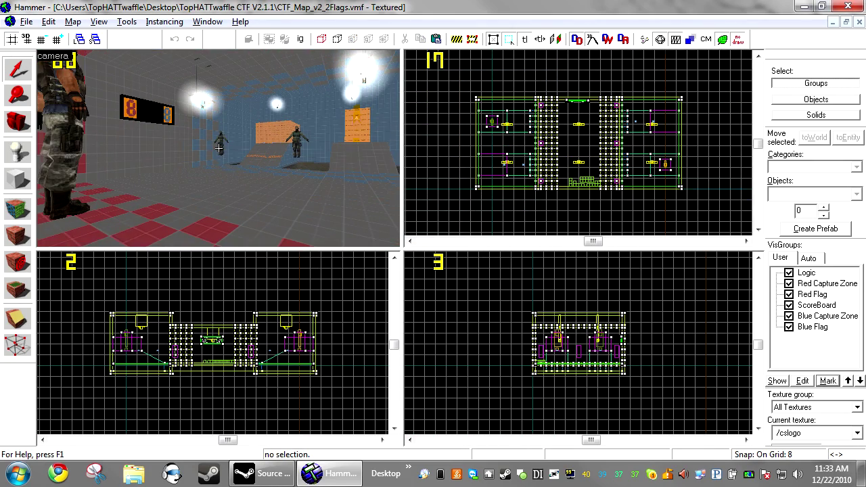
- Mark the objects of the Red Capture Zone visgroup in CTF_Map_v2_2Flags.vmf and cut them
click(827, 317)
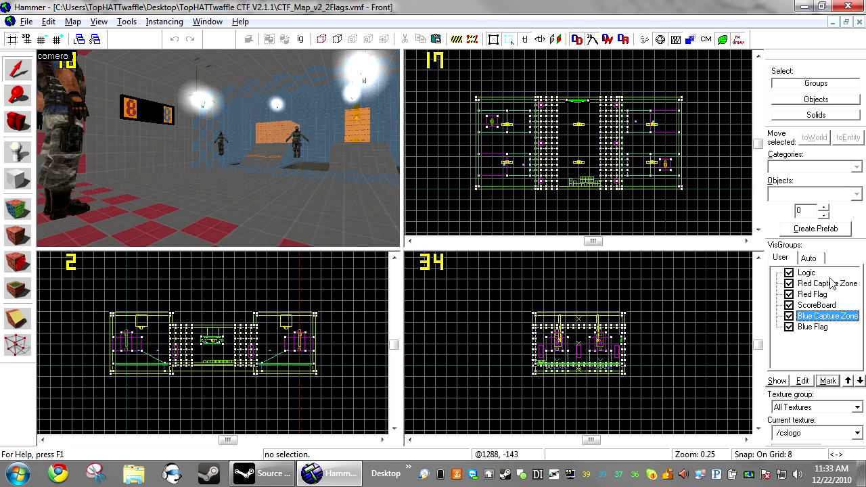
click(835, 285)
click(827, 380)
key(Delete)
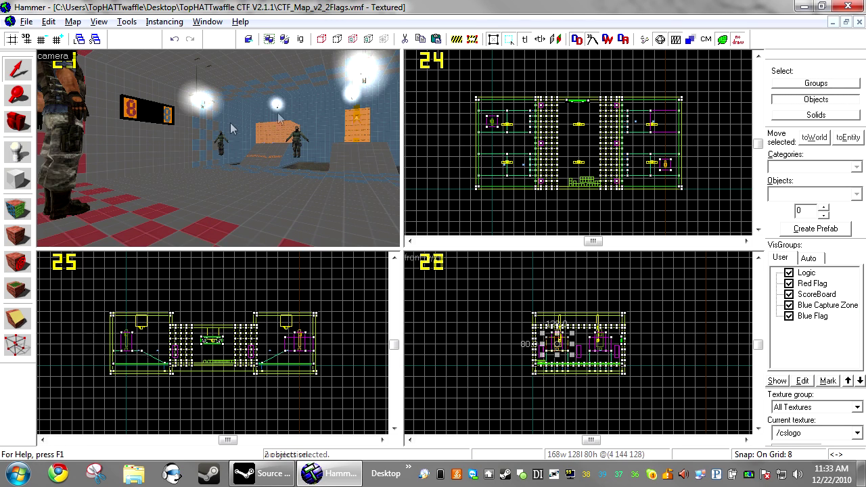
- Show both maps as separate windows, paste the cut capture zone into CTF_Demo.vmf, and return to the two-flag map
click(847, 24)
click(446, 81)
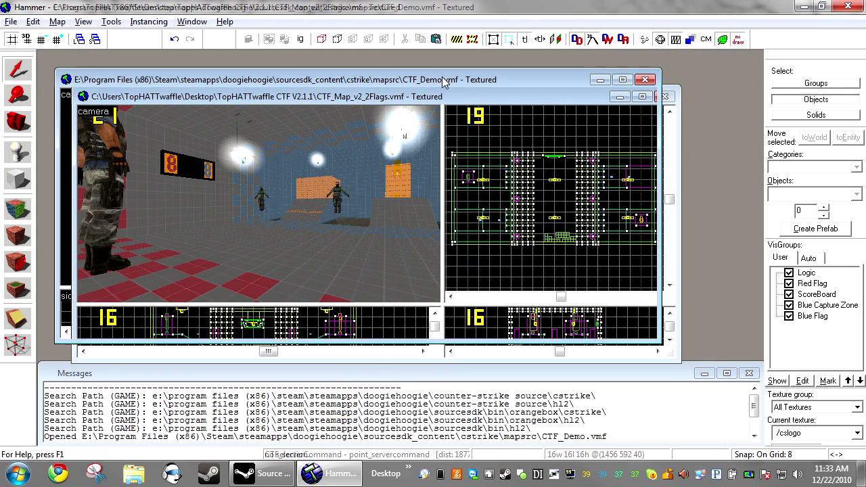
key(ctrl+v)
key(ctrl+Tab)
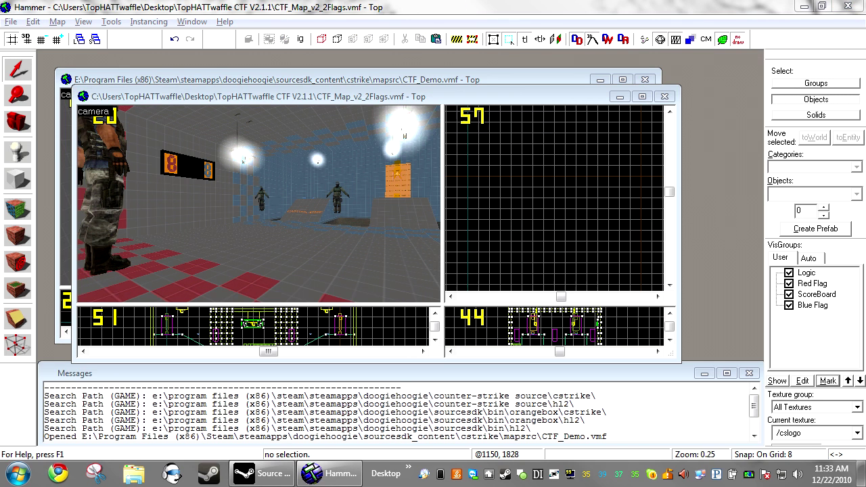
- Cut the Logic visgroup's objects from CTF_Map_v2_2Flags.vmf and paste them onto the red platform in CTF_Demo.vmf
click(806, 273)
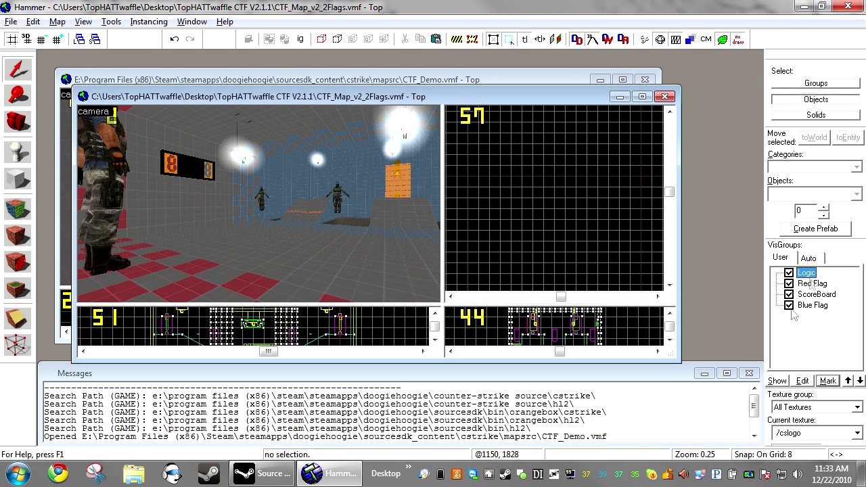
click(827, 380)
key(Delete)
click(421, 80)
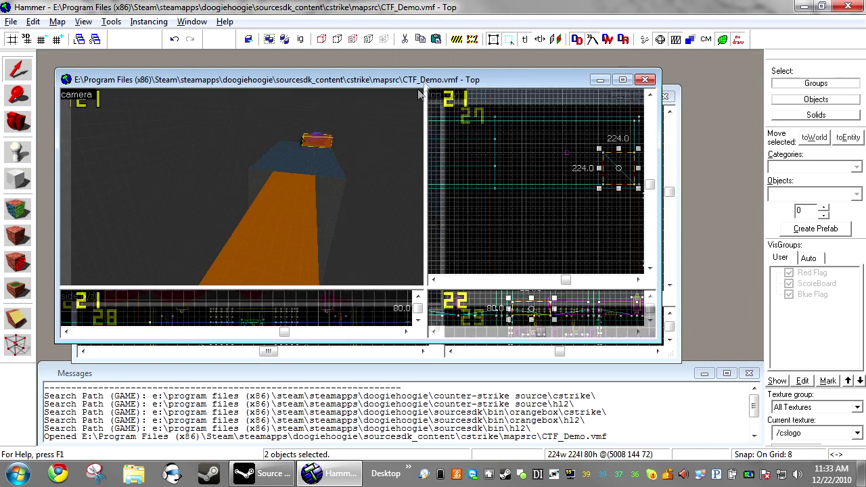
key(z)
key(z)
key(ctrl+v)
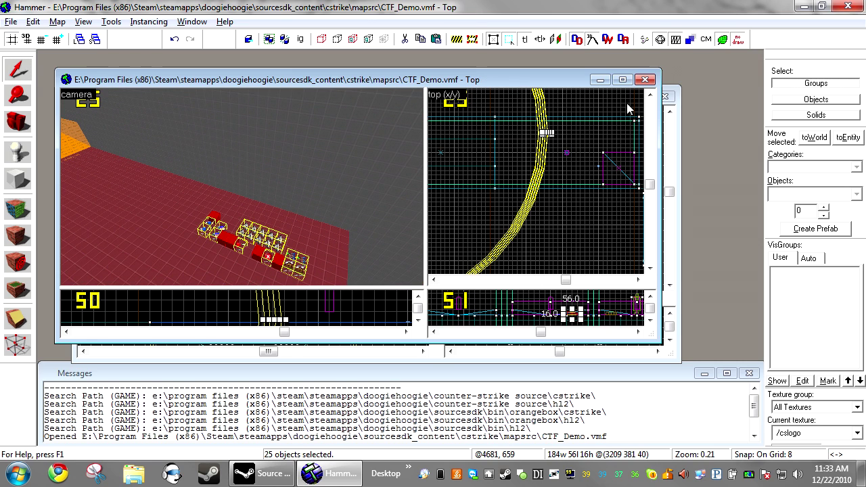
- Cut the ScoreBoard visgroup's objects from CTF_Map_v2_2Flags.vmf and paste them into CTF_Demo.vmf
click(670, 113)
click(824, 274)
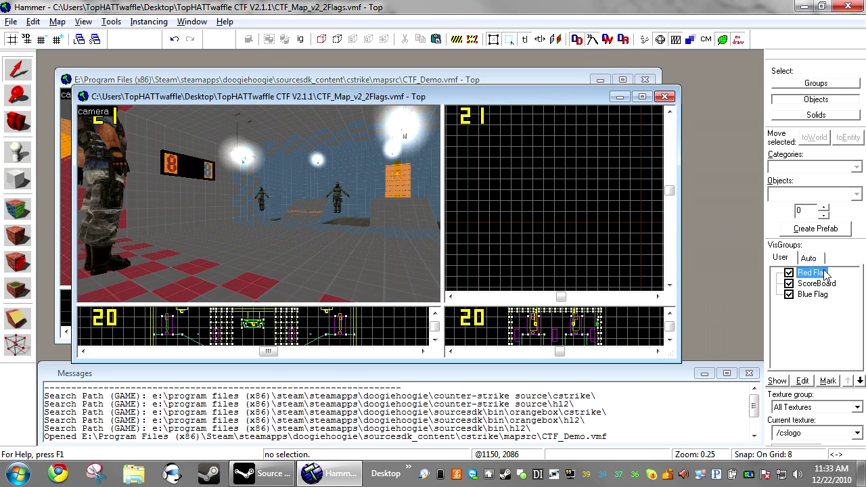
click(789, 295)
click(810, 284)
click(829, 381)
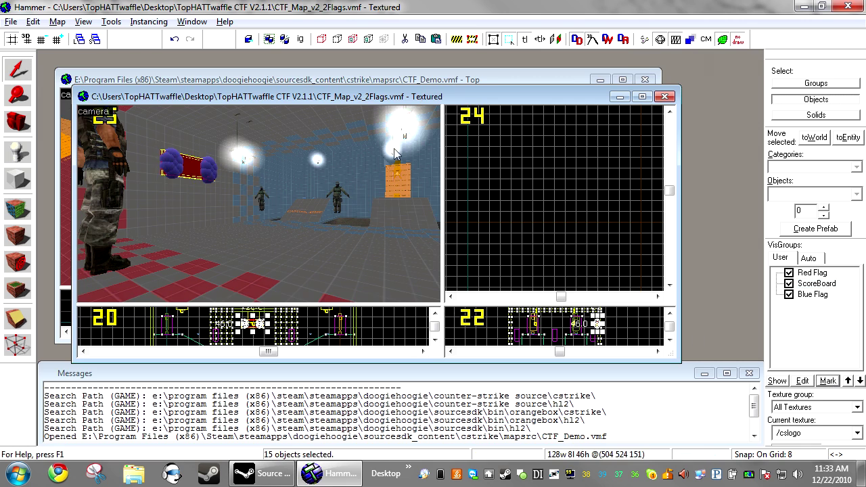
click(400, 82)
key(z)
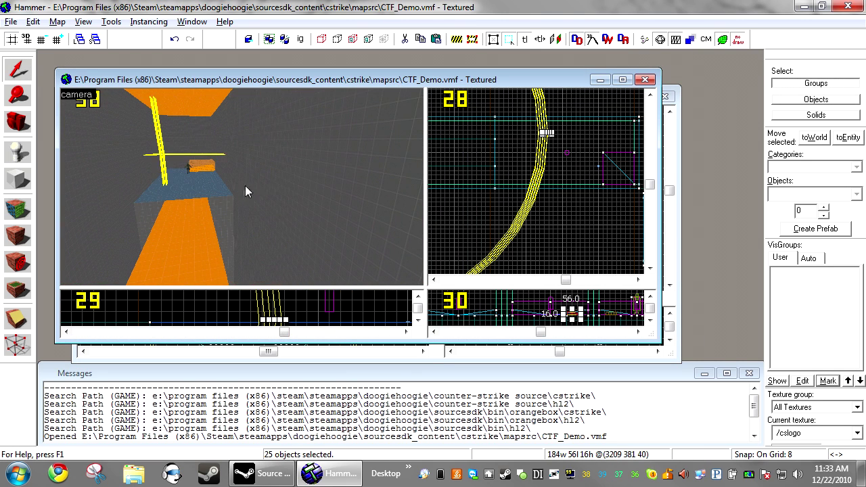
click(312, 177)
key(Delete)
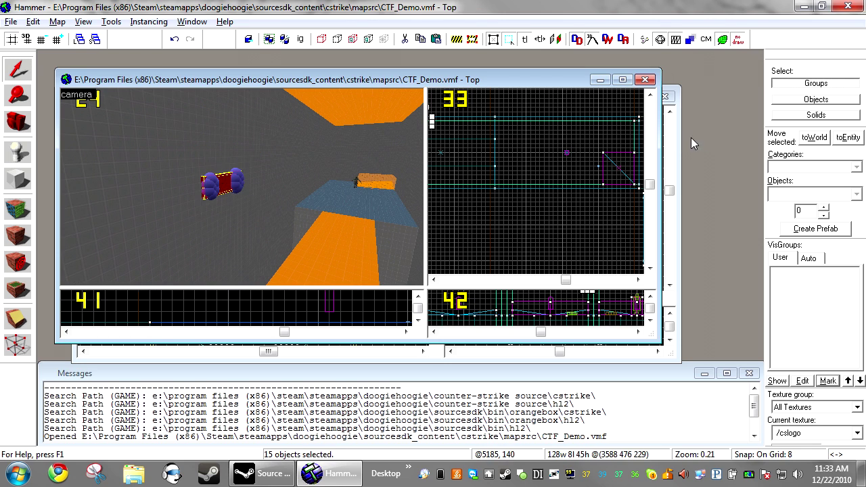
- Mark the objects of the Red Flag visgroup in CTF_Map_v2_2Flags.vmf and cut them
click(669, 138)
click(811, 275)
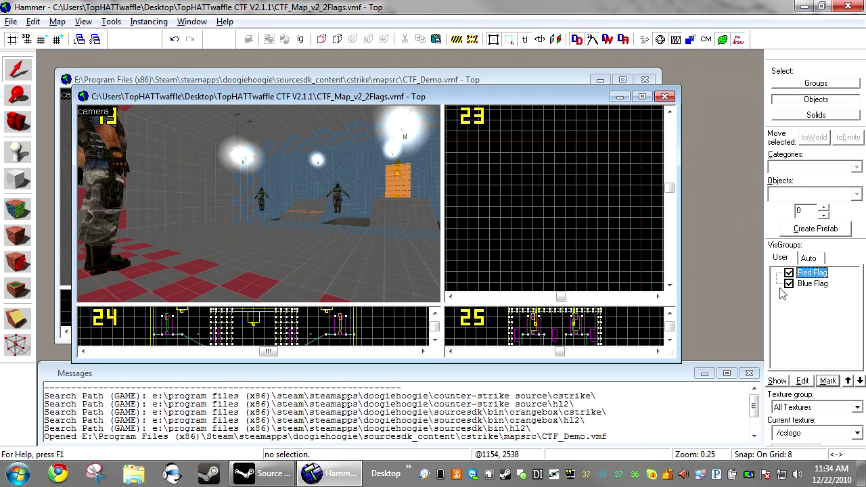
click(827, 381)
key(Delete)
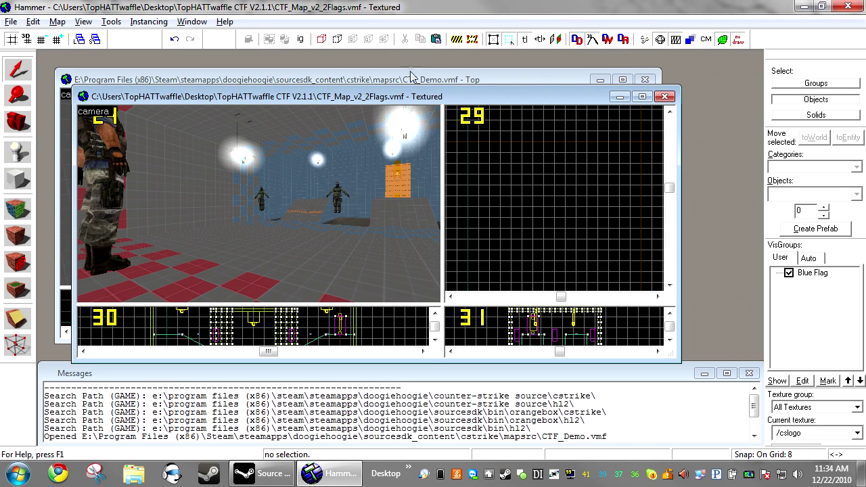
- Paste the cut red flag objects onto the red platform in CTF_Demo.vmf and position them in the corner beside the capture zone
click(410, 71)
key(z)
key(w)
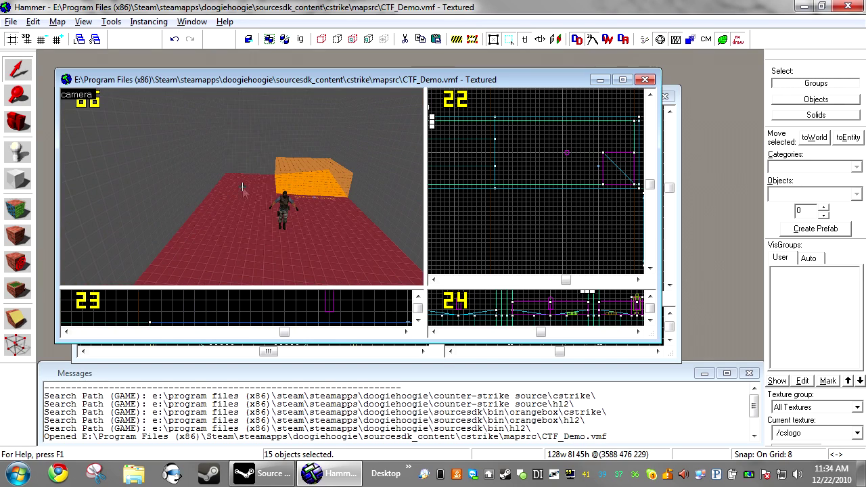
key(ctrl+v)
scroll(565, 152, down, 2)
scroll(548, 164, up, 10)
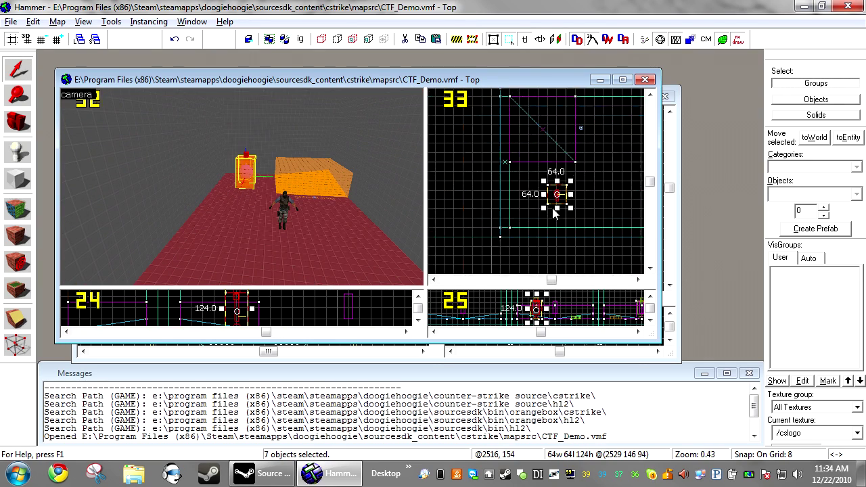
drag(547, 185, 501, 199)
- Mark the objects of the Blue Flag visgroup in CTF_Map_v2_2Flags.vmf and cut them
click(669, 126)
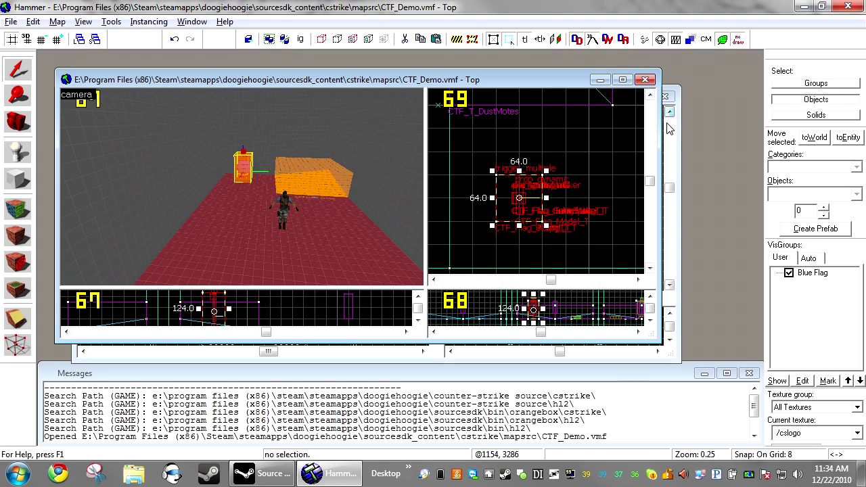
click(812, 273)
click(826, 383)
key(Delete)
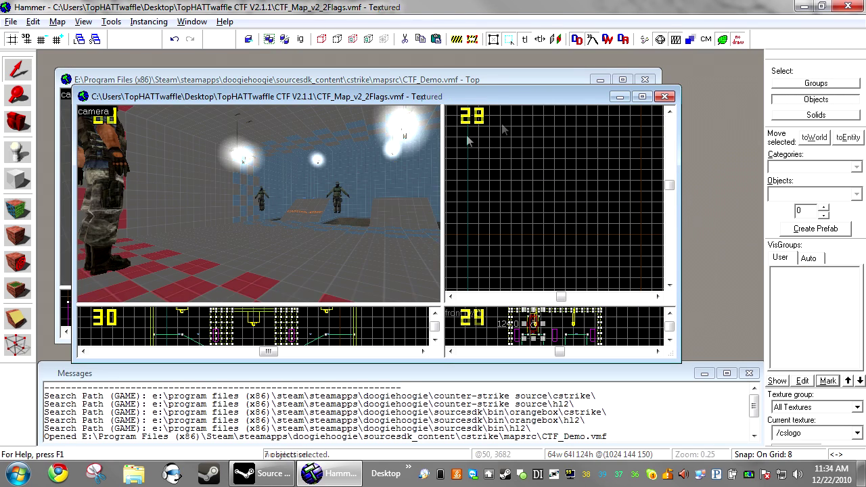
- Paste the cut blue flag objects onto the blue platform in CTF_Demo.vmf, position them in the corner beside the capture zone, and deselect them
click(553, 76)
scroll(244, 186, down, 8)
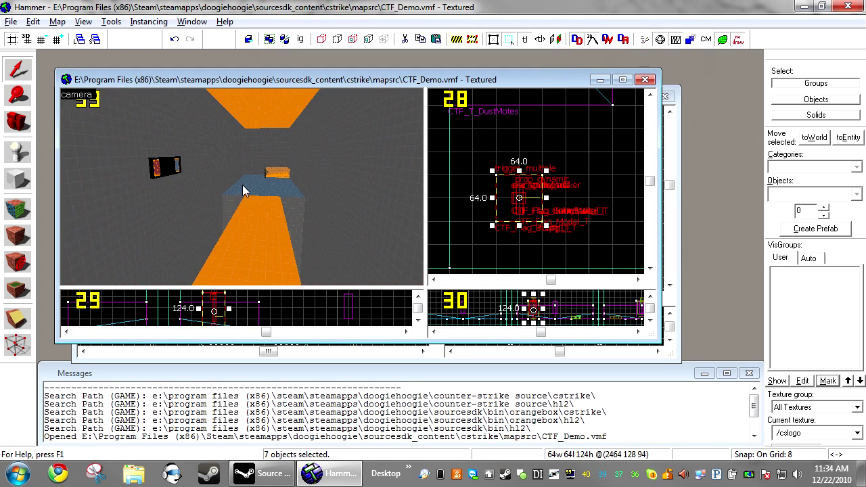
scroll(506, 159, down, 5)
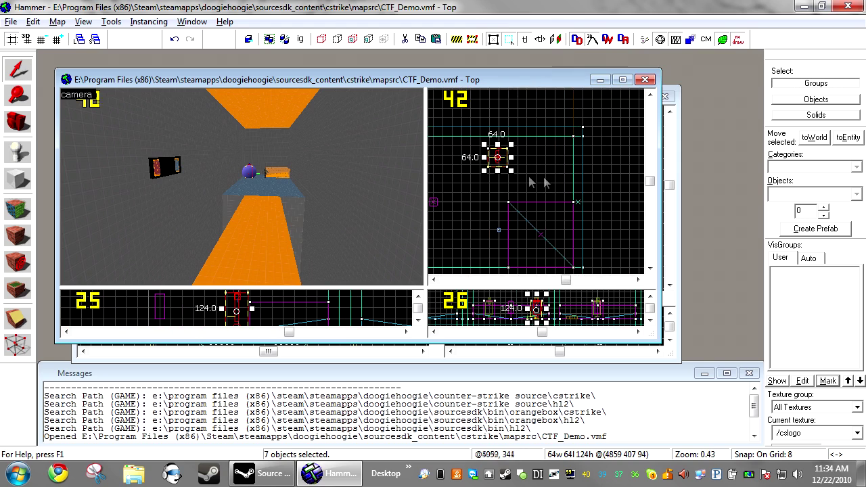
drag(508, 160, 577, 169)
click(577, 192)
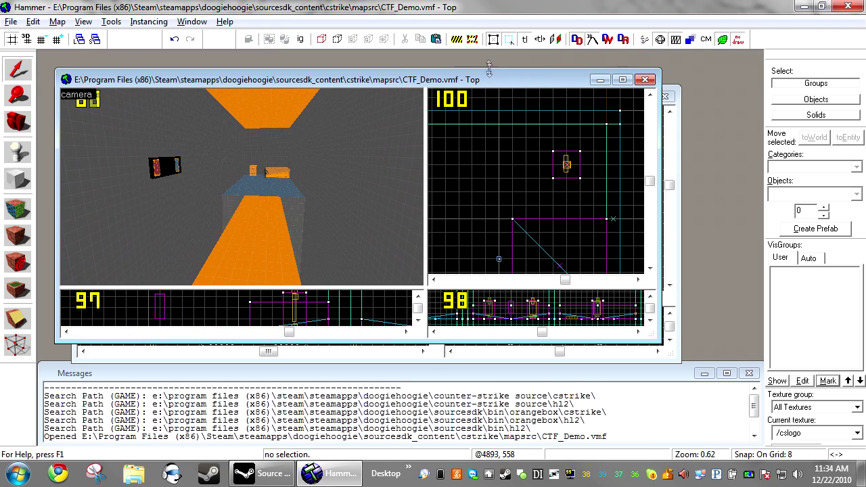
- Maximize CTF_Demo.vmf with an enlarged 3D view and look over the placed flags, scoreboard and logic entities
double_click(495, 82)
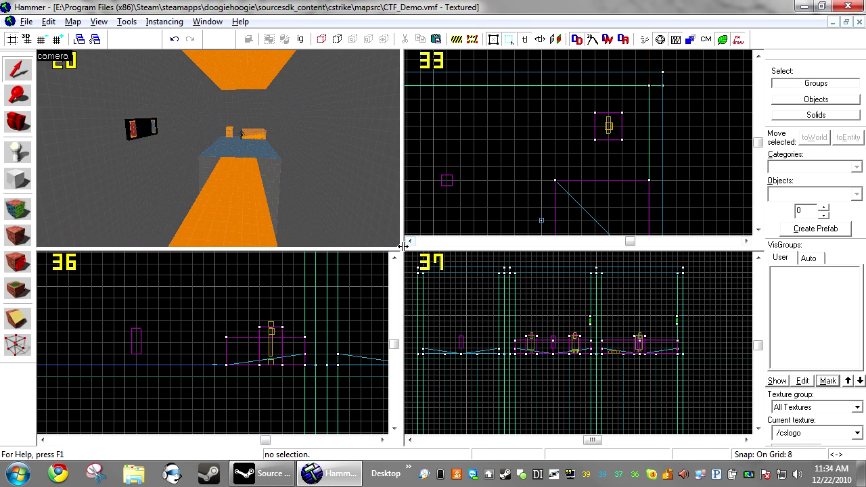
drag(403, 247, 747, 425)
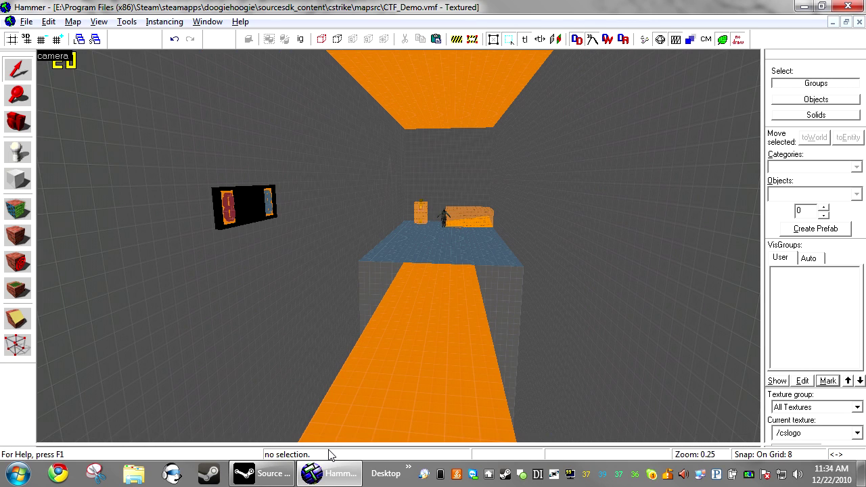
key(z)
key(w)
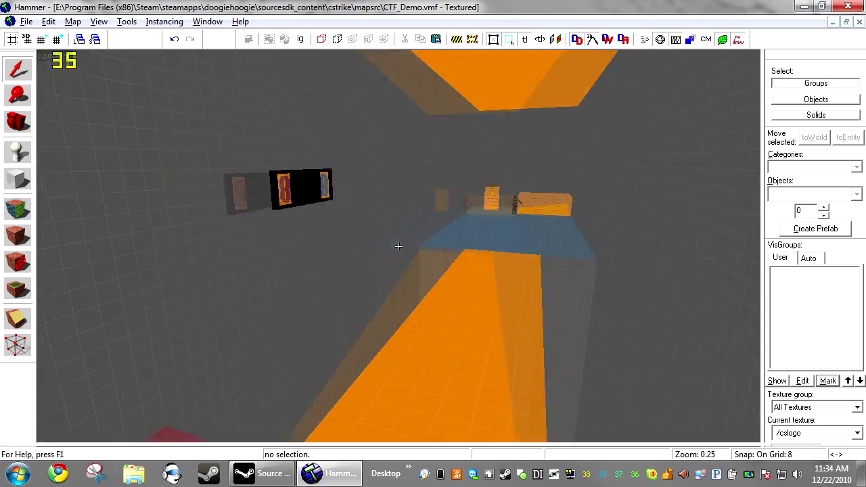
key(s)
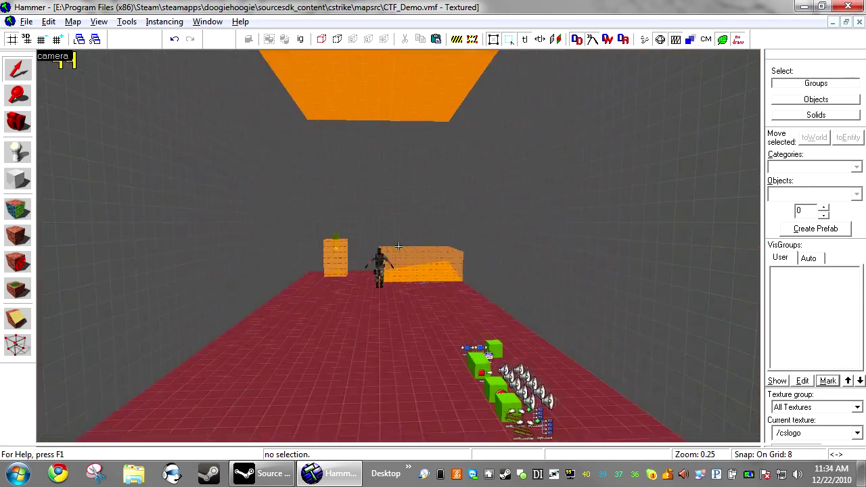
key(w)
key(w)
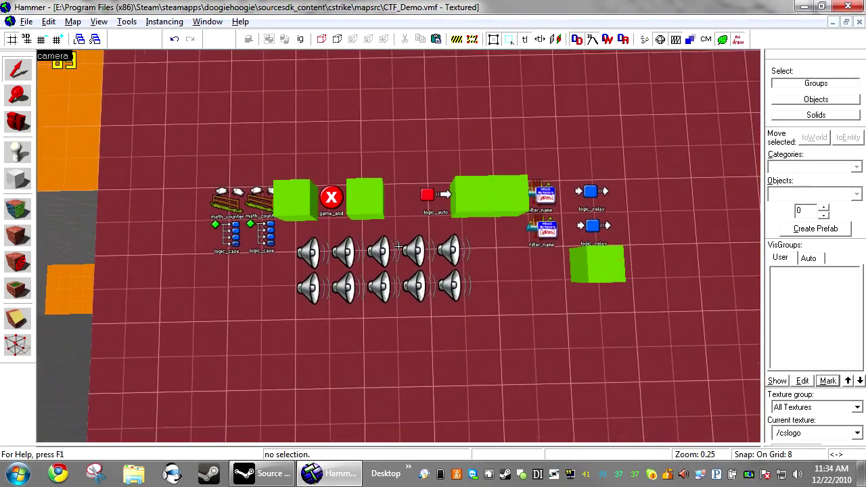
key(w)
key(z)
scroll(399, 252, down, 1)
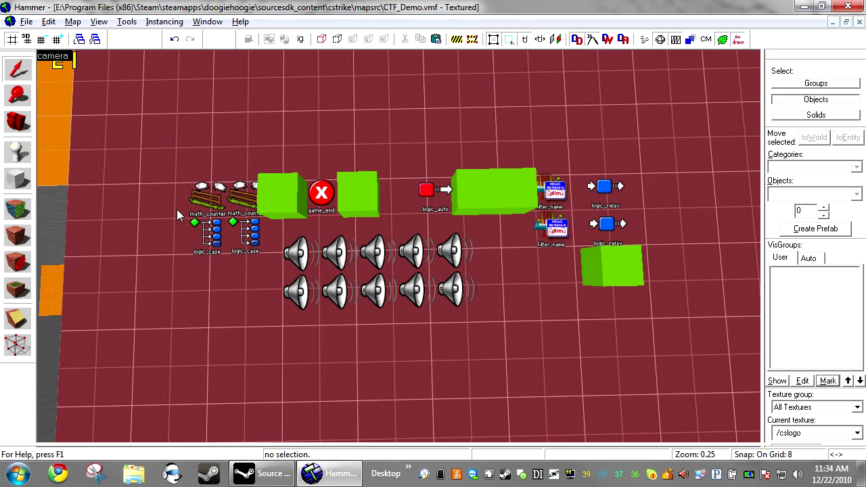
- Review the outputs and Maximum Legal Value of both math_counter entities together
click(215, 203)
double_click(241, 207)
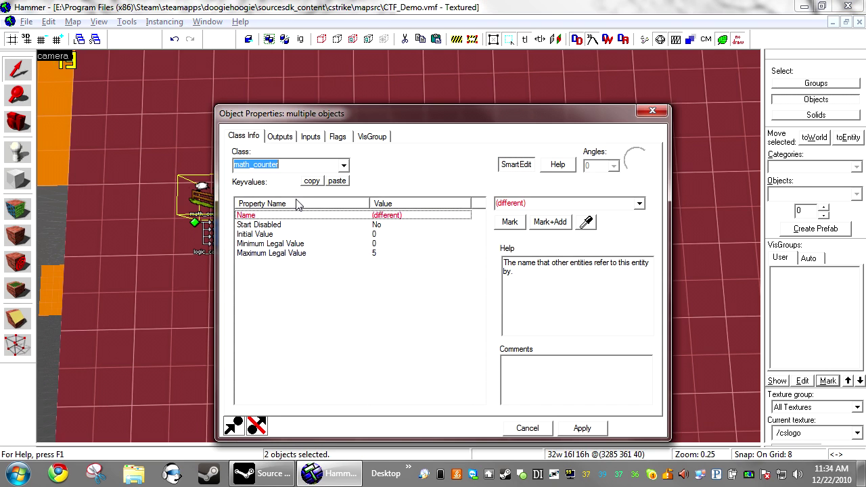
click(280, 137)
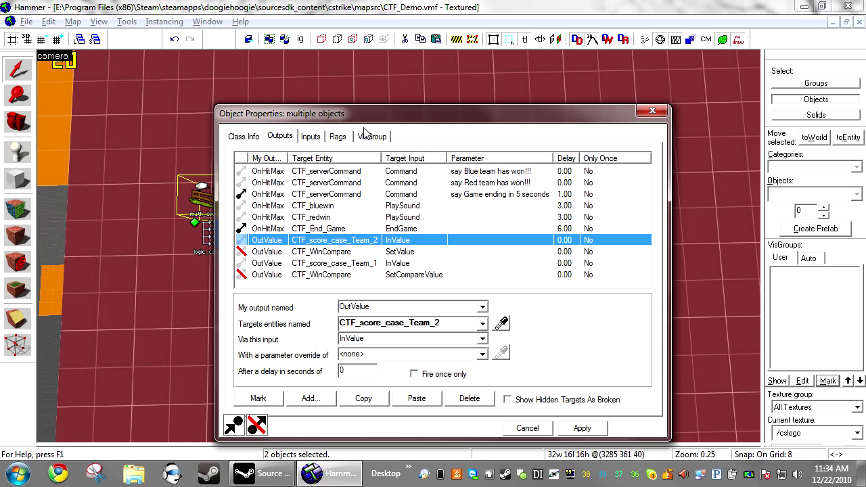
click(396, 229)
click(245, 137)
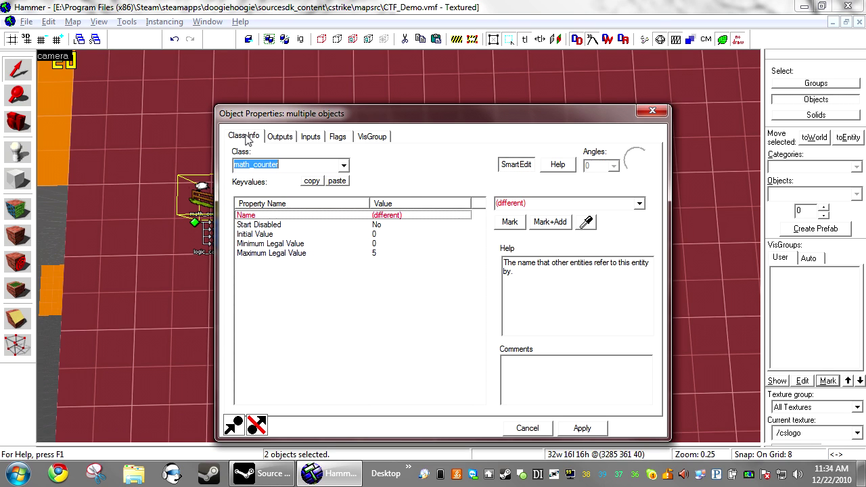
click(393, 244)
click(371, 253)
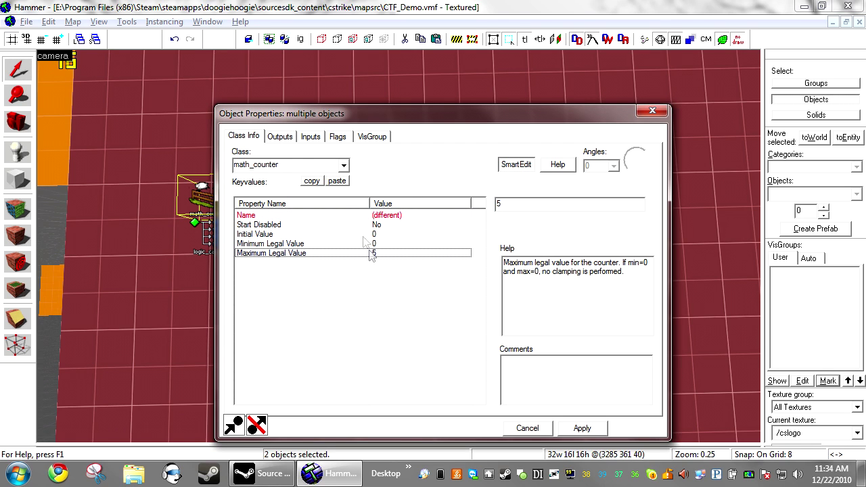
click(281, 138)
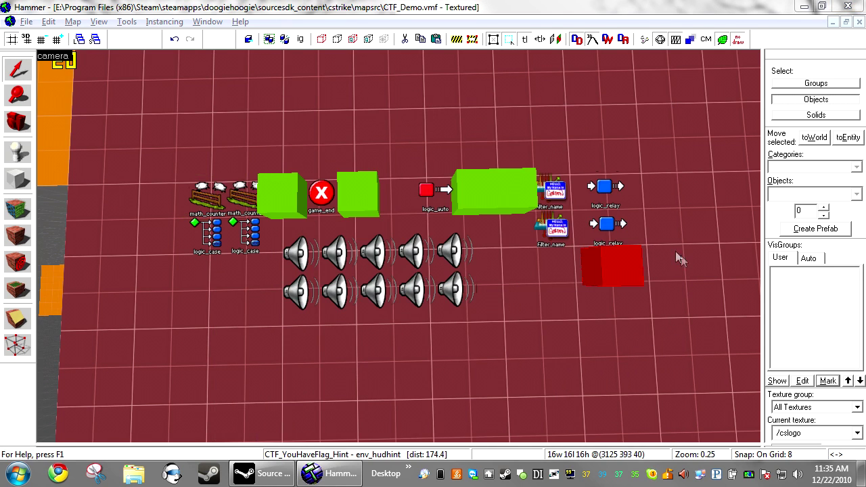
- Check the hint text of the CTF_YouHaveFlag_Hint env_hudhint and close its properties without changes
double_click(619, 257)
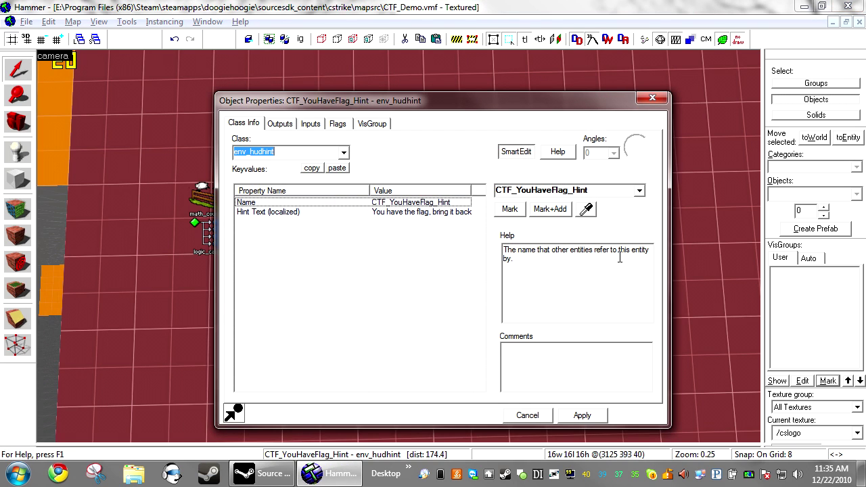
click(366, 212)
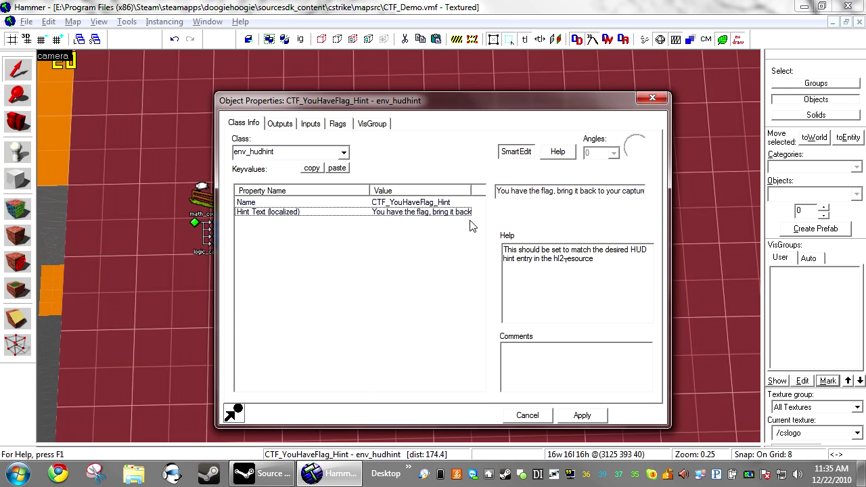
drag(517, 191, 663, 196)
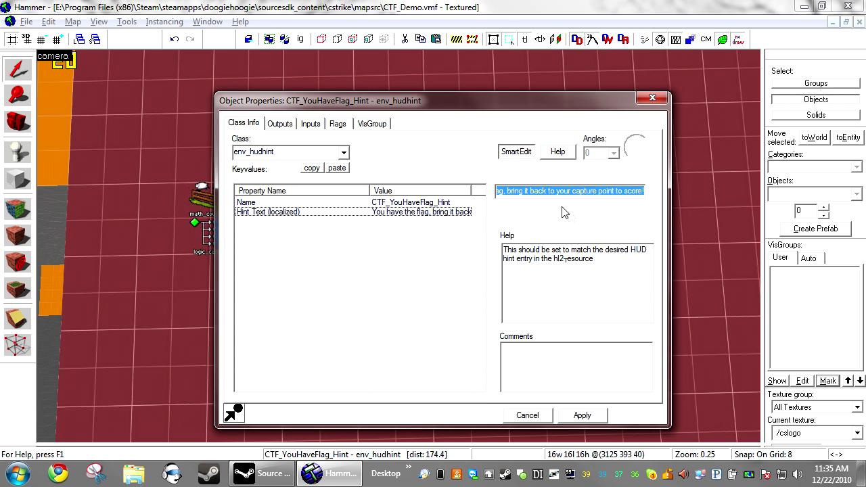
click(542, 293)
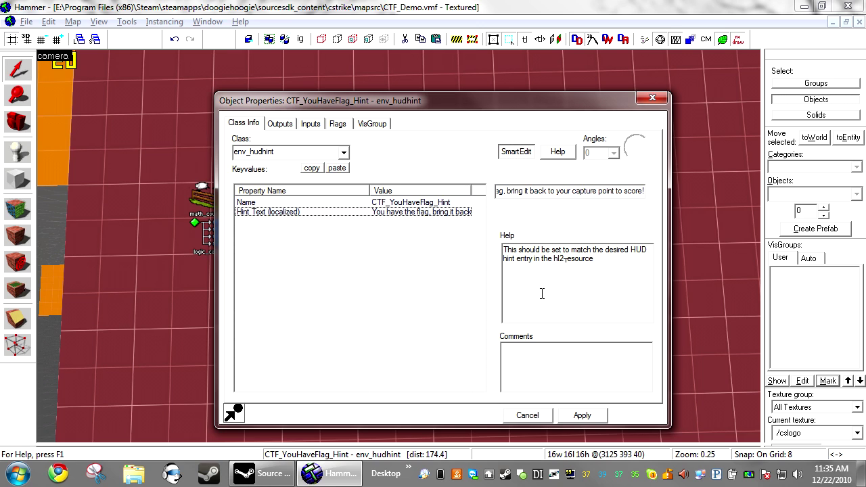
click(528, 414)
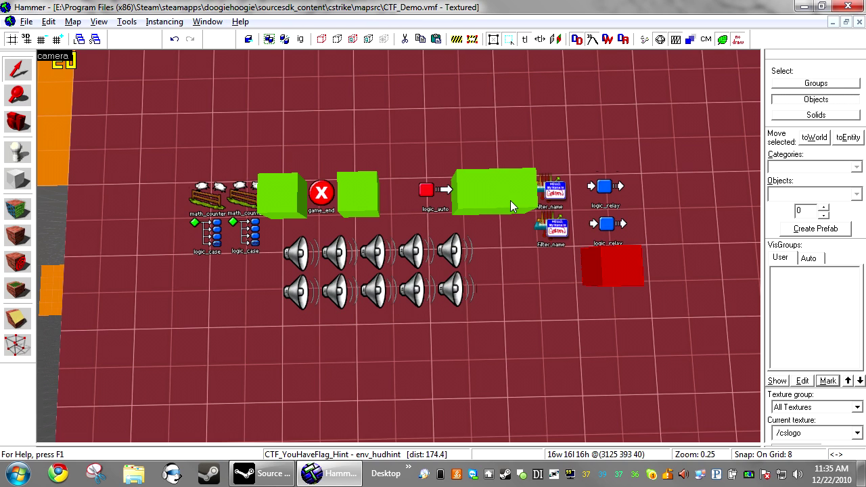
- Look over the next demo area with the red and blue platforms joined by orange walkways
key(z)
key(w)
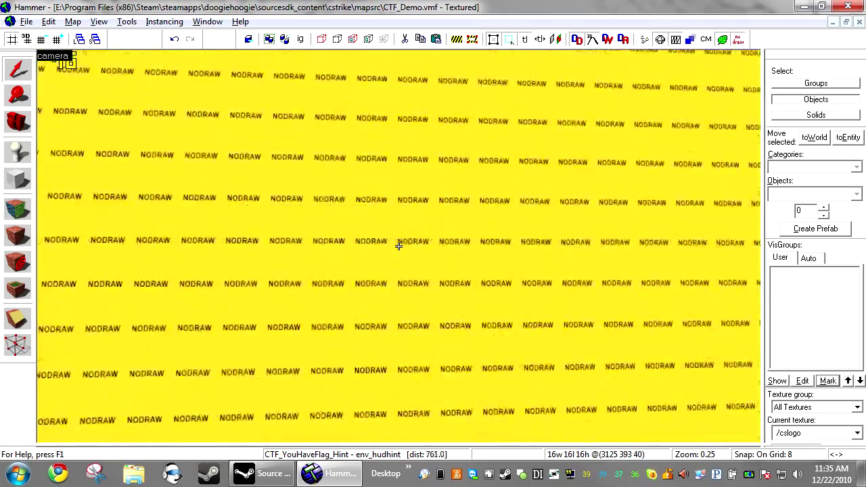
key(w)
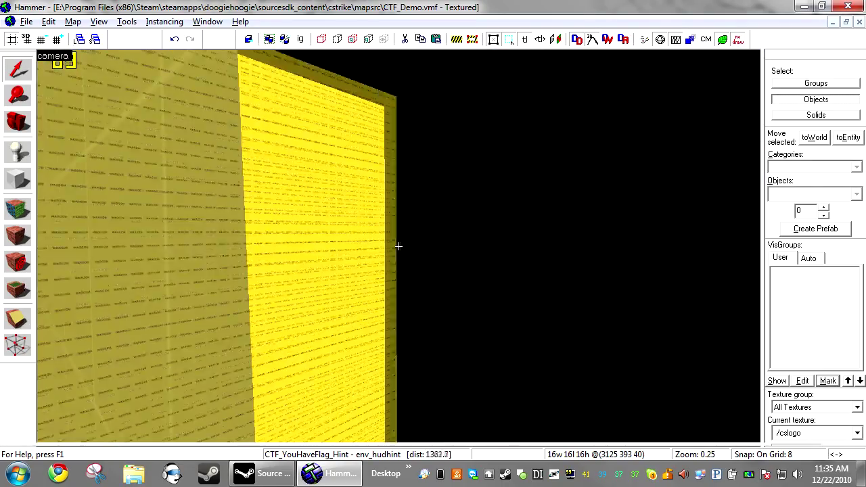
key(w)
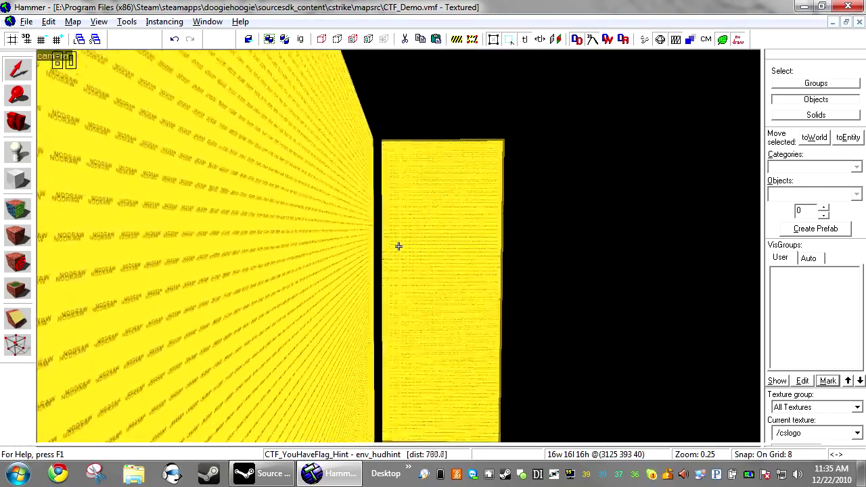
key(w)
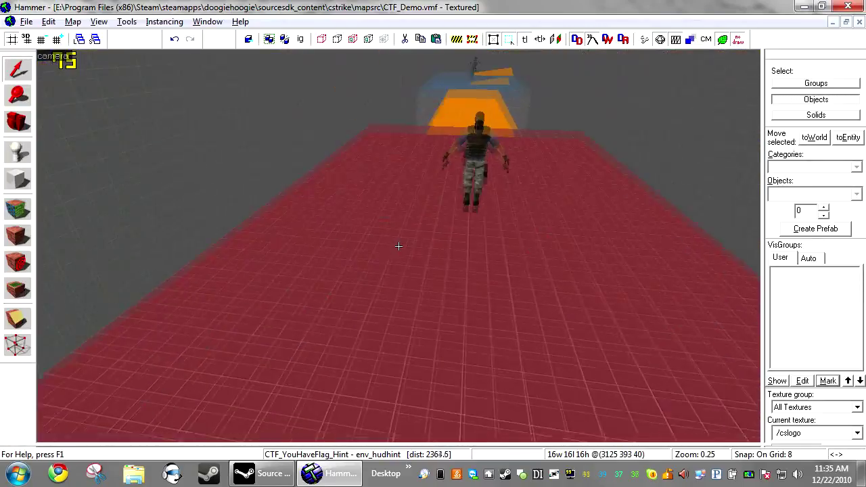
key(a)
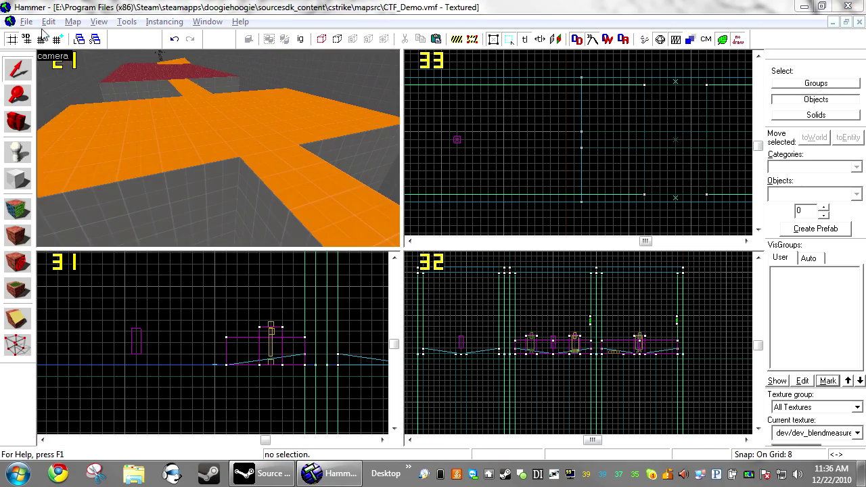
- Open CTF_Map_v2_5Flag_Struggle.vmf and look over its flags, capture zones and scoreboard
click(27, 21)
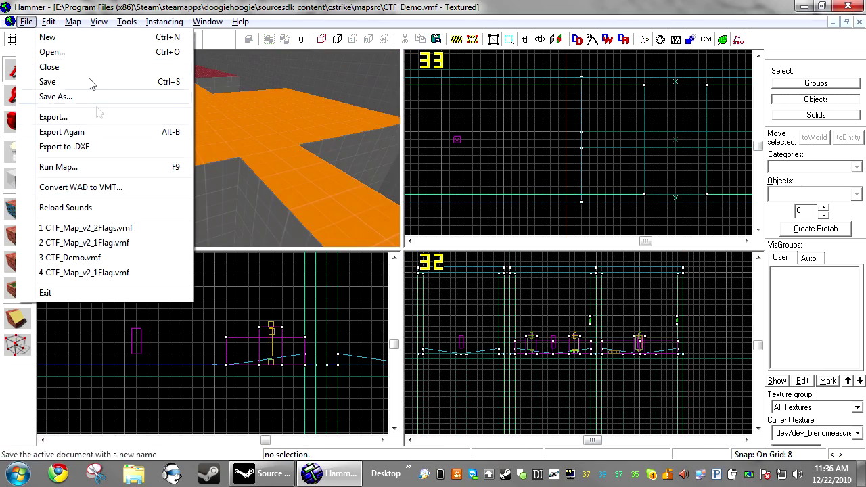
click(91, 54)
double_click(428, 224)
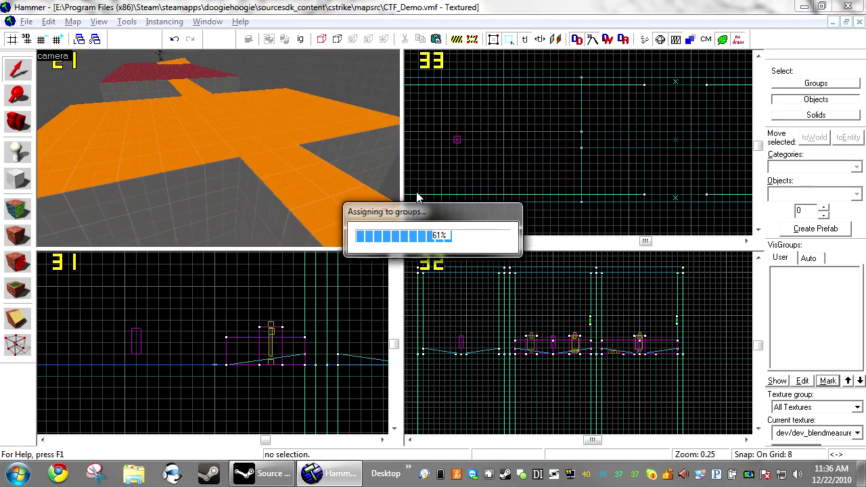
key(z)
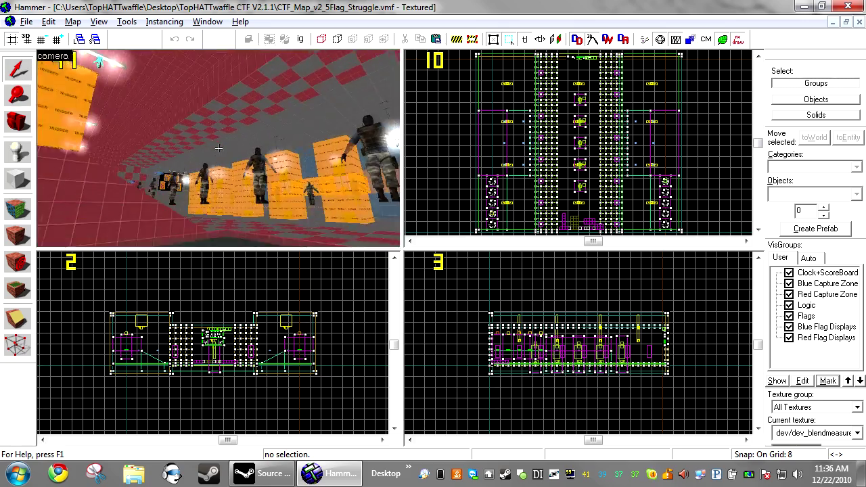
key(w)
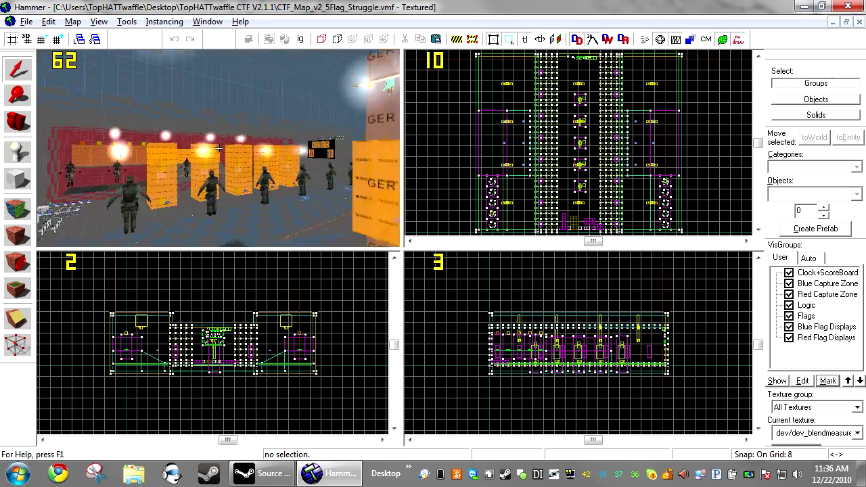
key(s)
key(s)
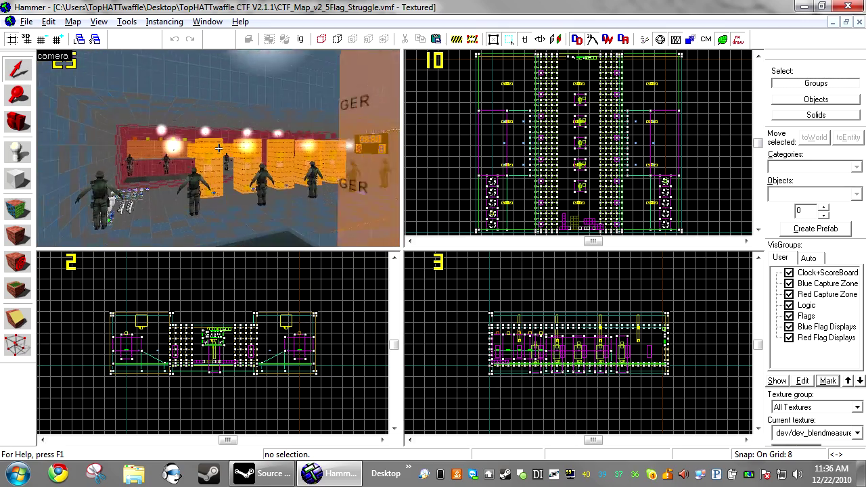
- Cut the objects of the Logic VisGroup out of CTF_Map_v2_5Flag_Struggle.vmf
key(s)
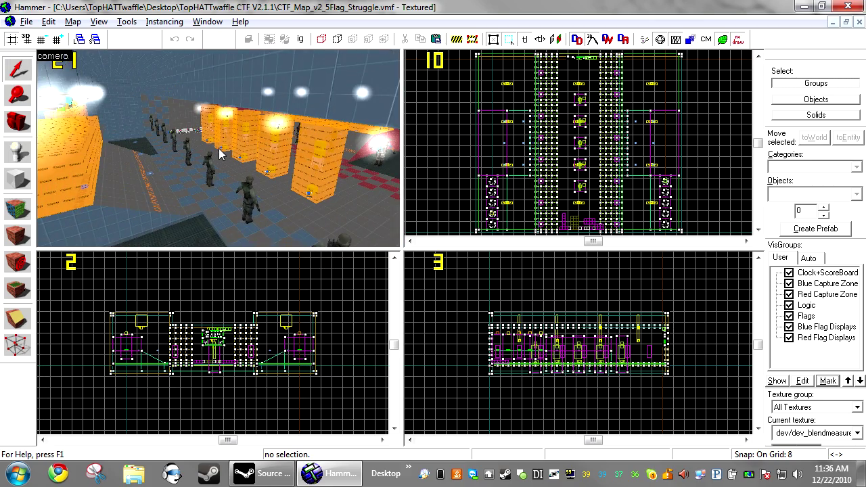
key(w)
key(s)
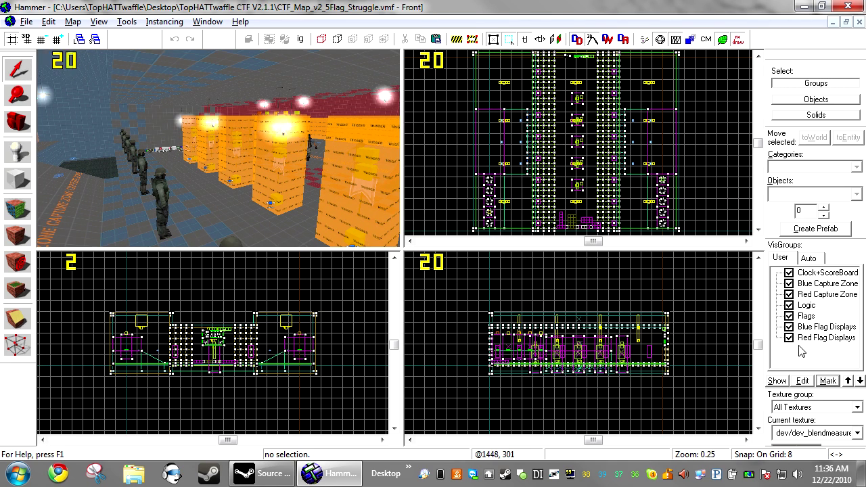
click(807, 305)
click(827, 381)
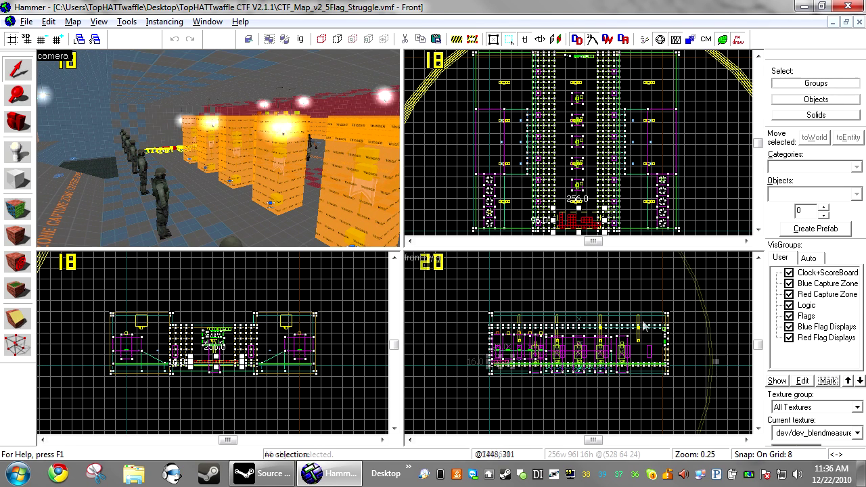
key(Delete)
click(845, 23)
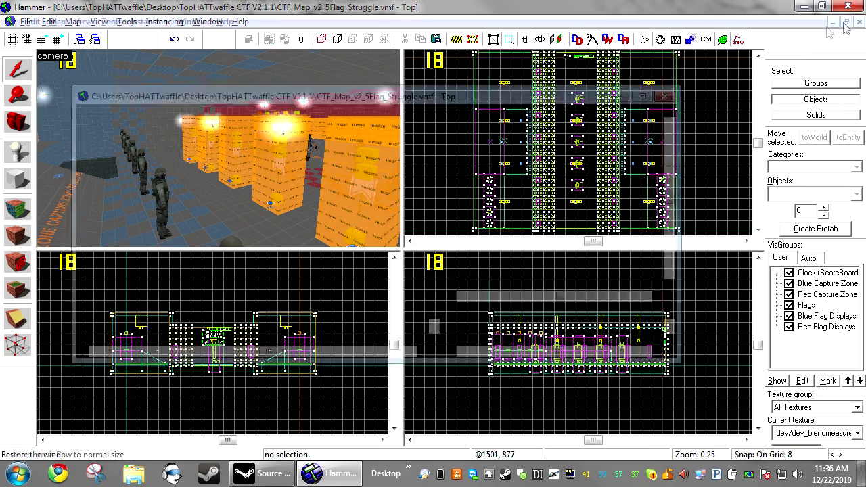
- Switch to CTF_Demo.vmf and paste the logic objects above the blue platform
click(353, 76)
key(z)
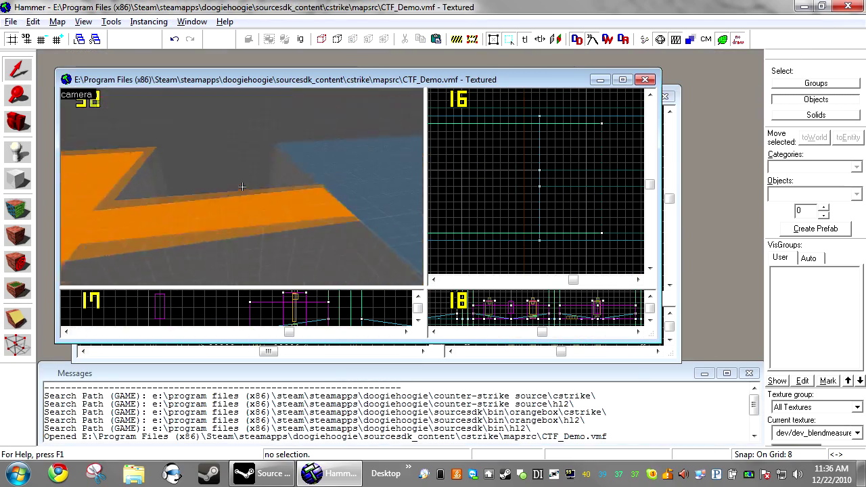
scroll(242, 186, down, 5)
key(ctrl+z)
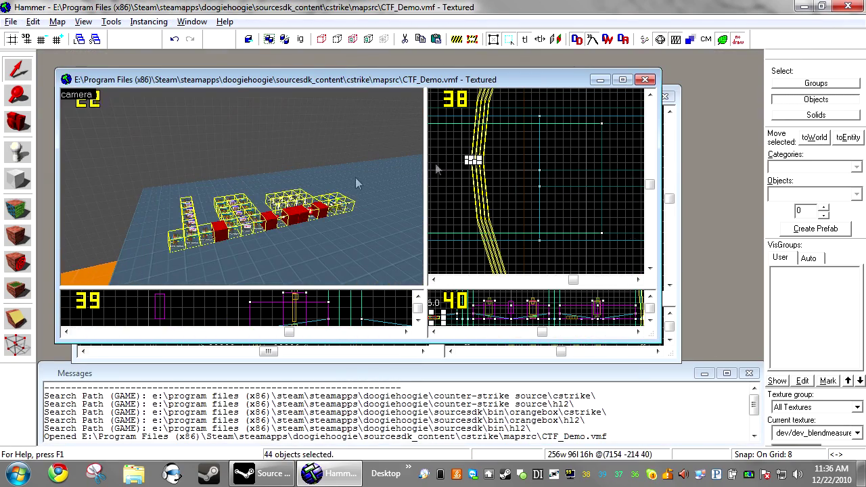
- Transfer the Blue Capture Zone objects from the five-flag map into CTF_Demo by cutting and pasting them
click(672, 143)
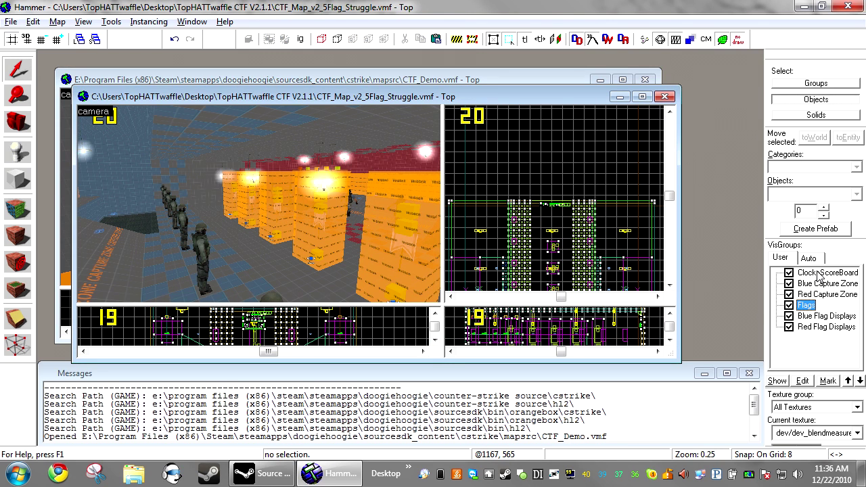
click(827, 380)
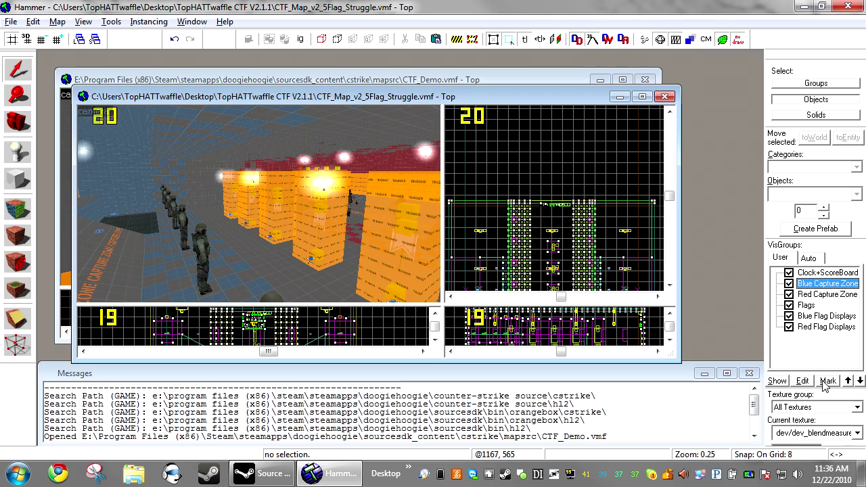
key(ctrl+c)
click(396, 80)
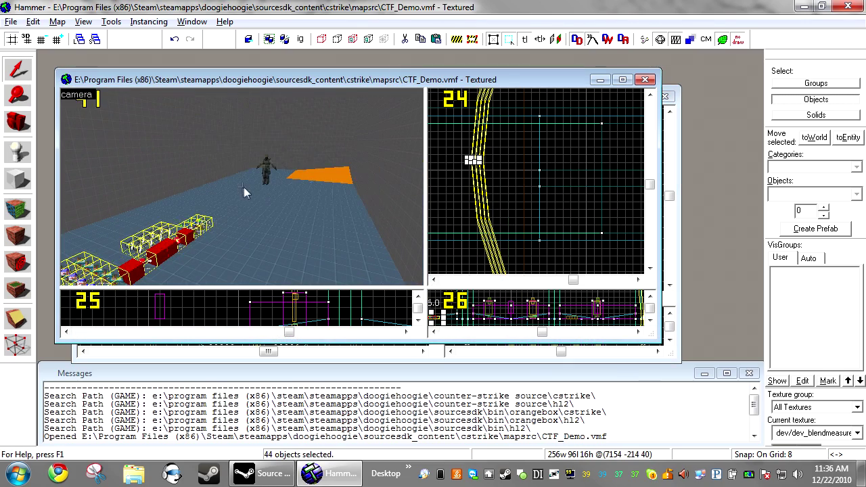
key(ctrl+v)
- Move the blue capture zone to the blue platform's corner square and resize it to 224 by 224 units
scroll(546, 188, down, 13)
scroll(579, 189, up, 11)
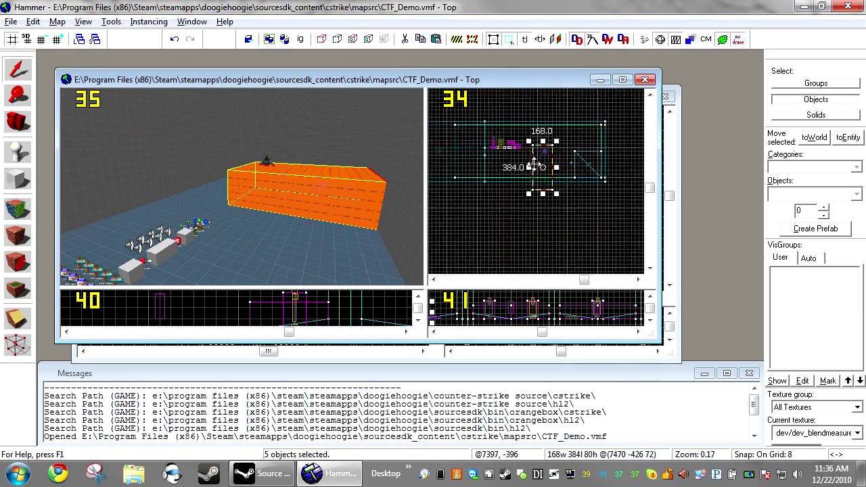
scroll(623, 169, up, 6)
drag(549, 195, 610, 194)
scroll(610, 193, down, 5)
scroll(600, 120, up, 3)
drag(581, 125, 563, 183)
- Transfer the Red Capture Zone objects from the five-flag map into CTF_Demo, pasting them over the red platform
click(669, 132)
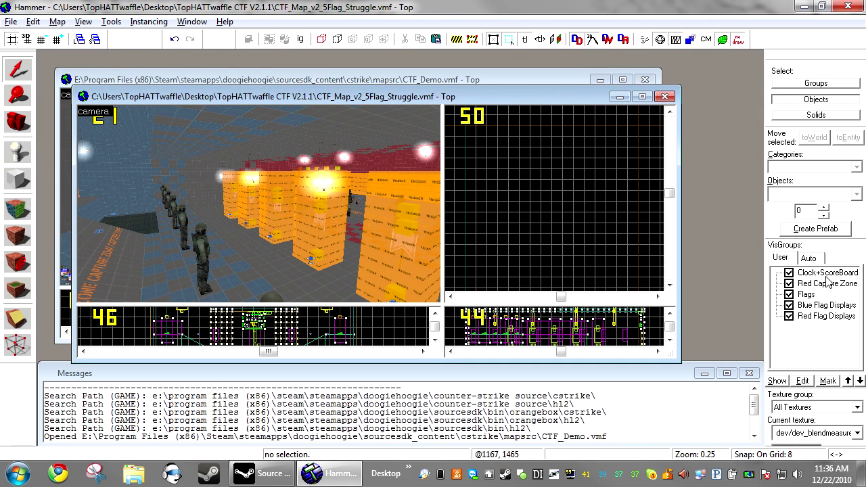
click(833, 382)
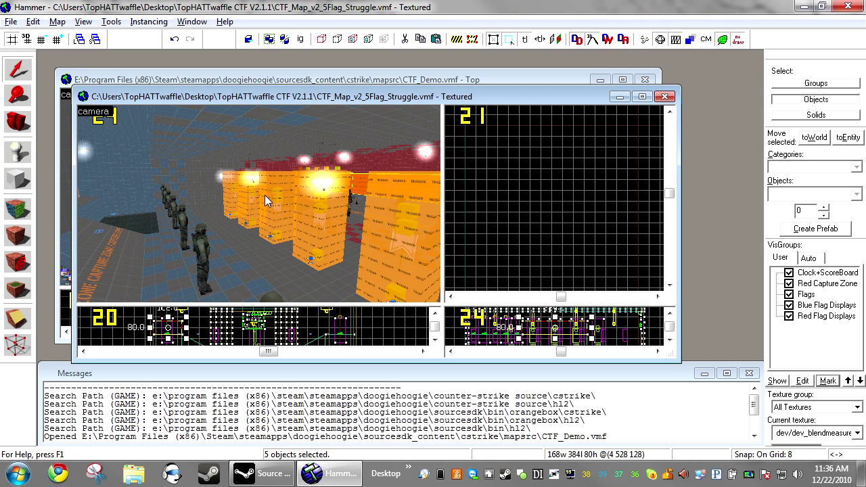
click(474, 80)
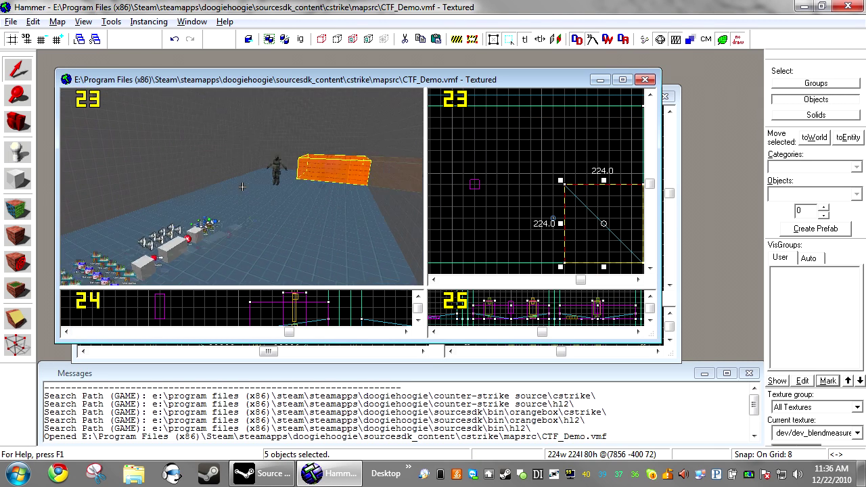
scroll(573, 147, down, 7)
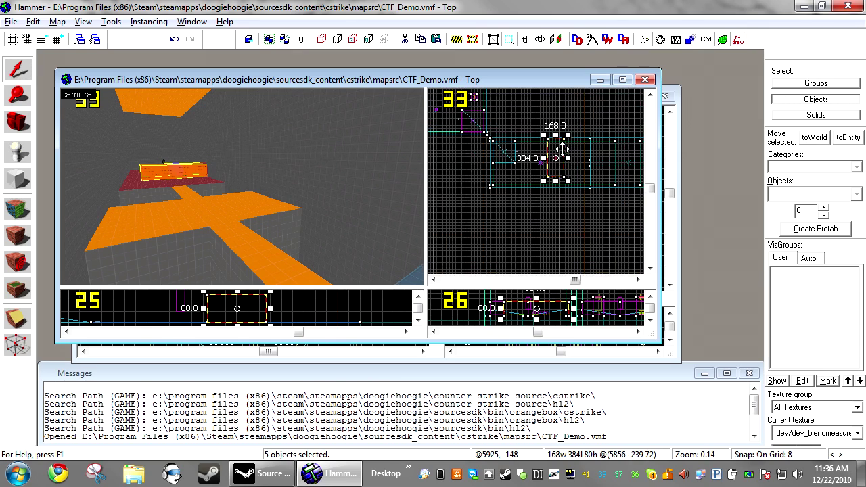
- Move the red capture zone to the red platform's corner and resize it to fit the corner square
scroll(502, 146, up, 6)
drag(561, 149, 513, 156)
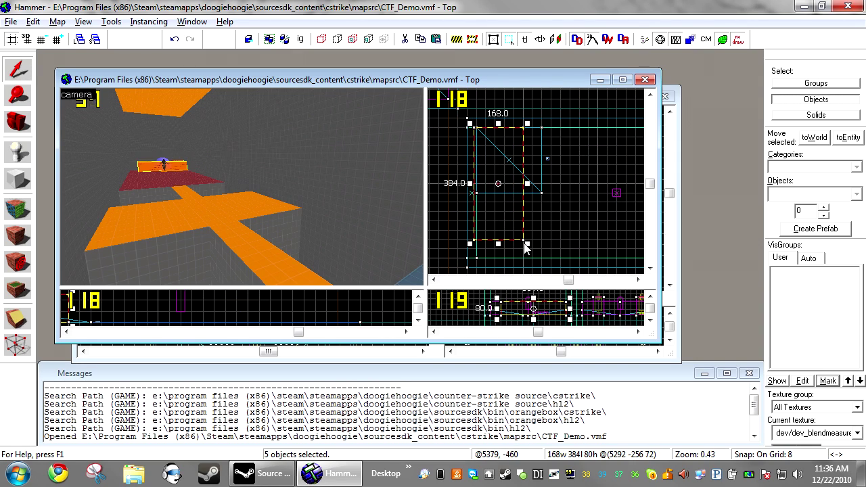
drag(526, 245, 543, 196)
click(619, 150)
- Cut the Clock+ScoreBoard VisGroup's objects out of the five-flag struggle map
click(671, 124)
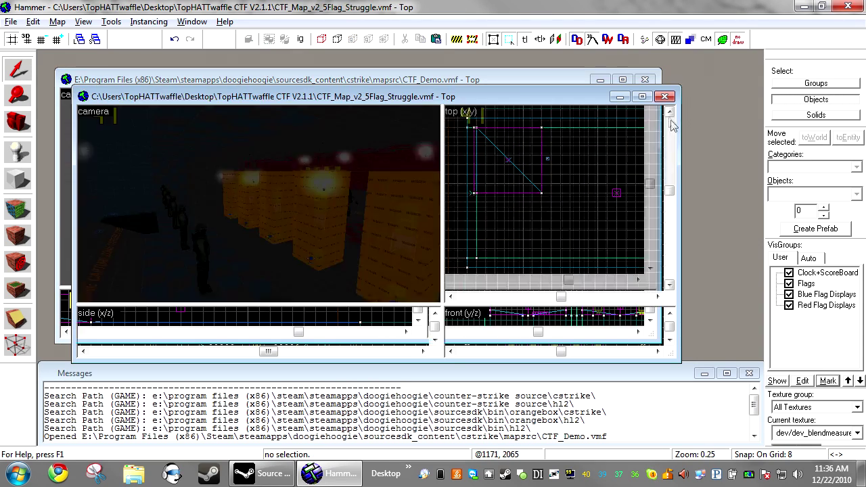
click(642, 98)
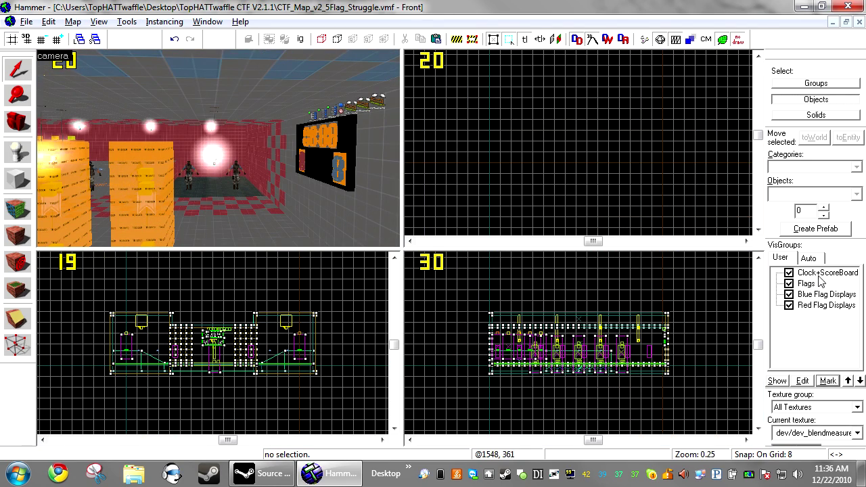
key(z)
key(w)
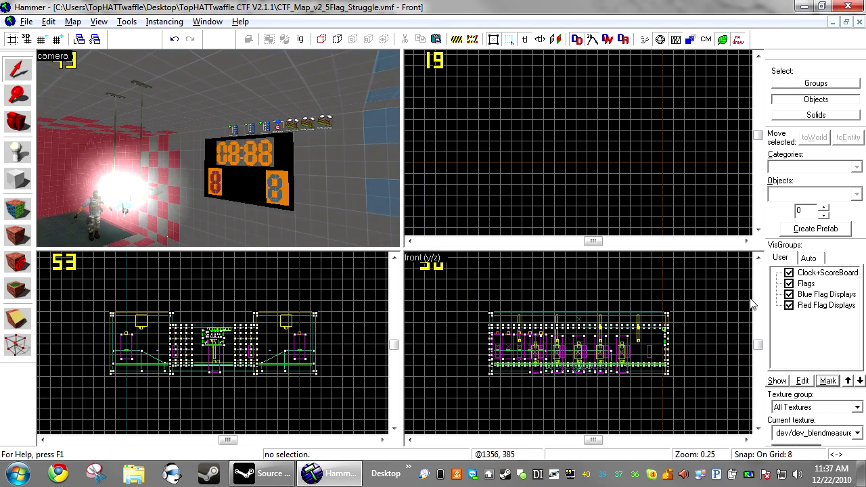
click(829, 381)
key(Delete)
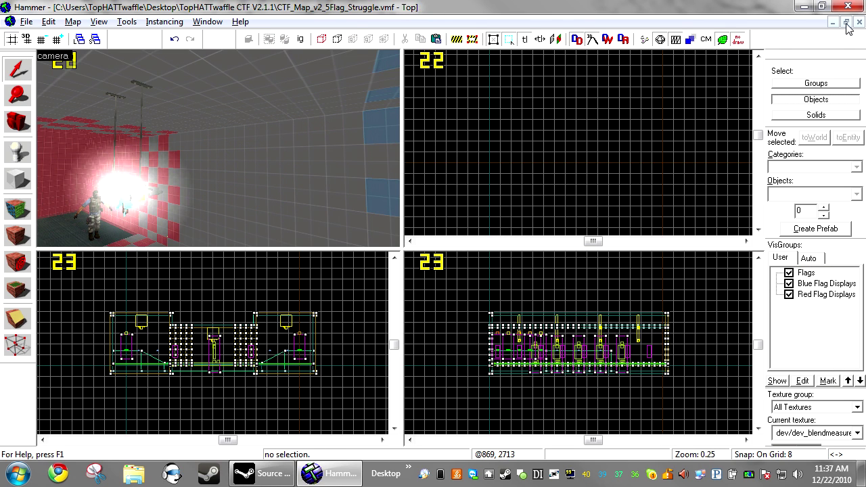
- Paste the clock and scoreboard into CTF_Demo beside the central orange platform and deselect them
click(846, 22)
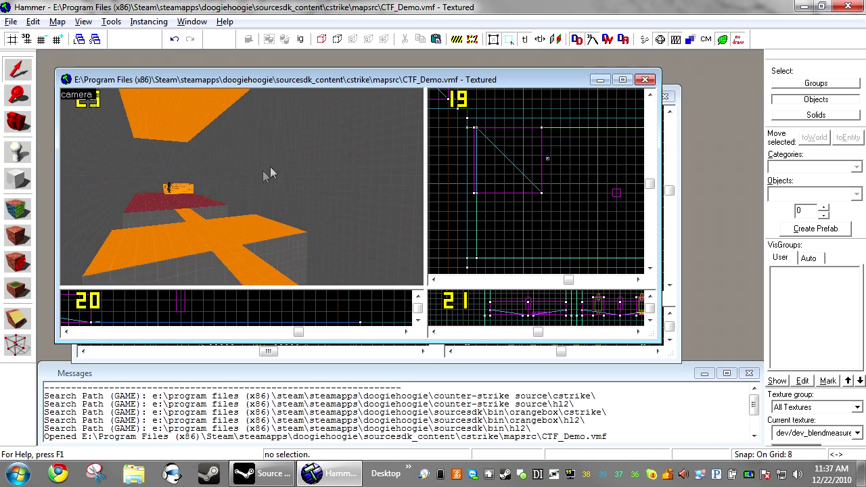
key(ctrl+v)
key(z)
key(w)
key(z)
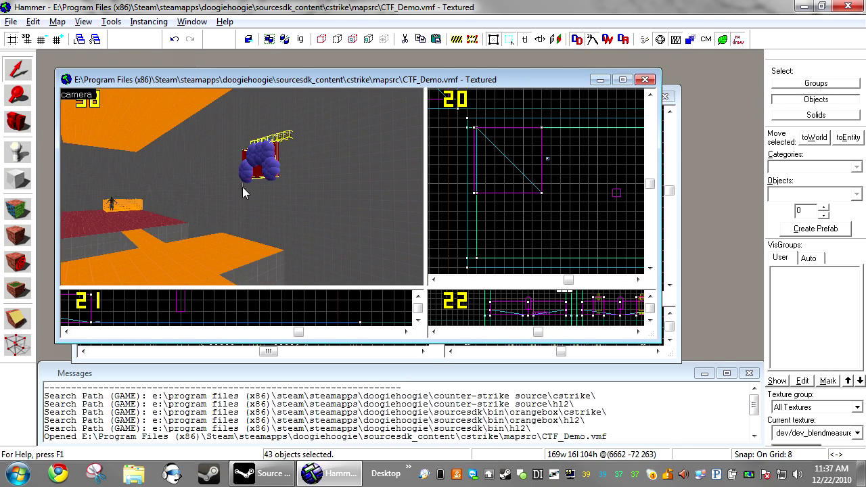
key(Escape)
- Cut the objects of the Flags VisGroup out of the five-flag struggle map
click(672, 178)
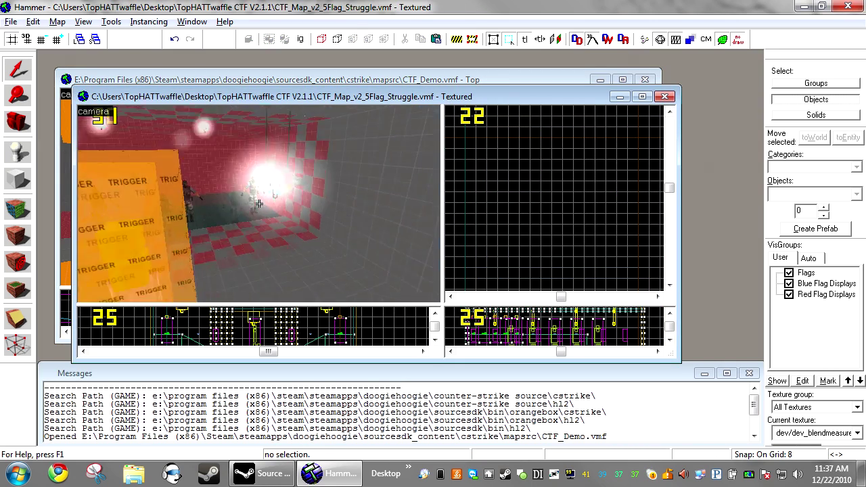
key(s)
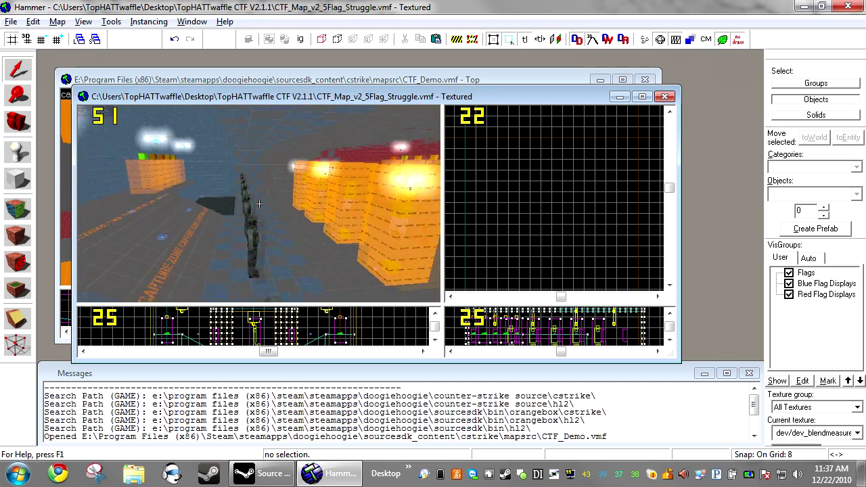
key(d)
key(z)
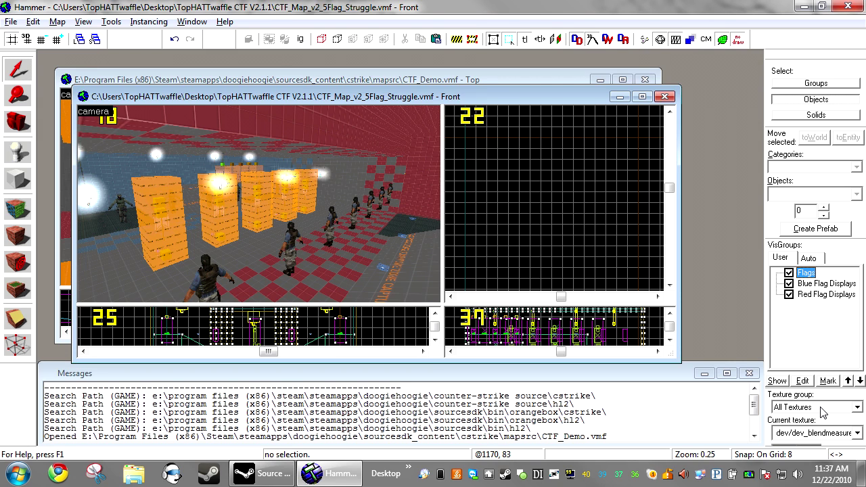
click(829, 381)
key(Escape)
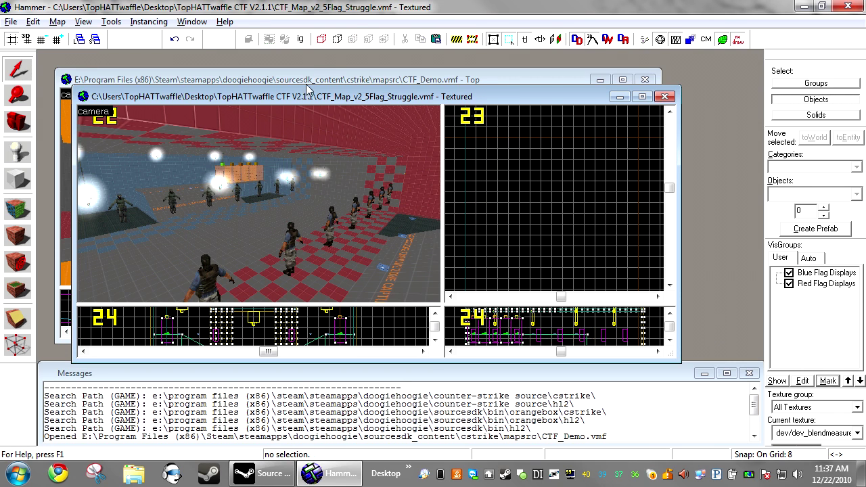
- Paste the five flags into CTF_Demo and position them in a row across the central orange platform
click(320, 80)
key(ctrl+v)
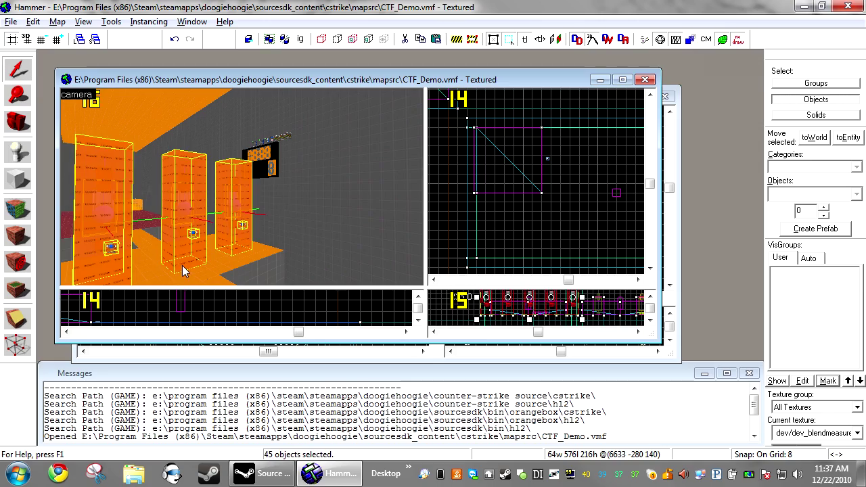
scroll(583, 130, down, 5)
double_click(536, 81)
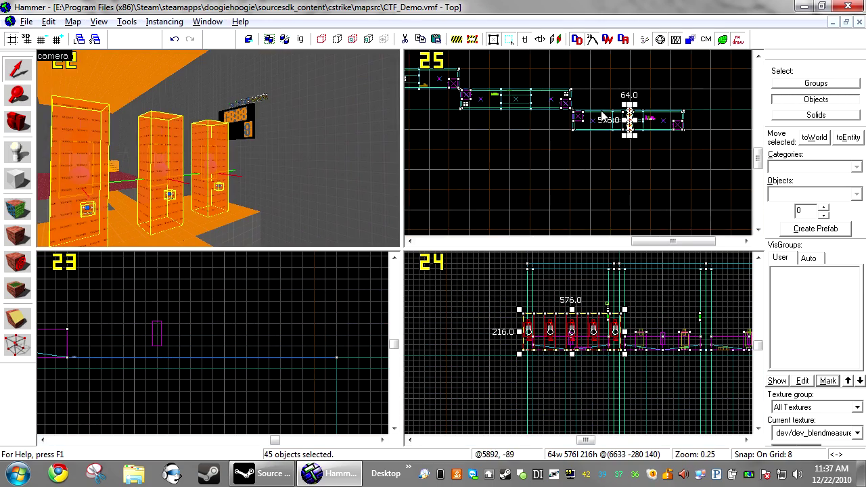
scroll(555, 92, up, 10)
drag(555, 92, 531, 155)
key(z)
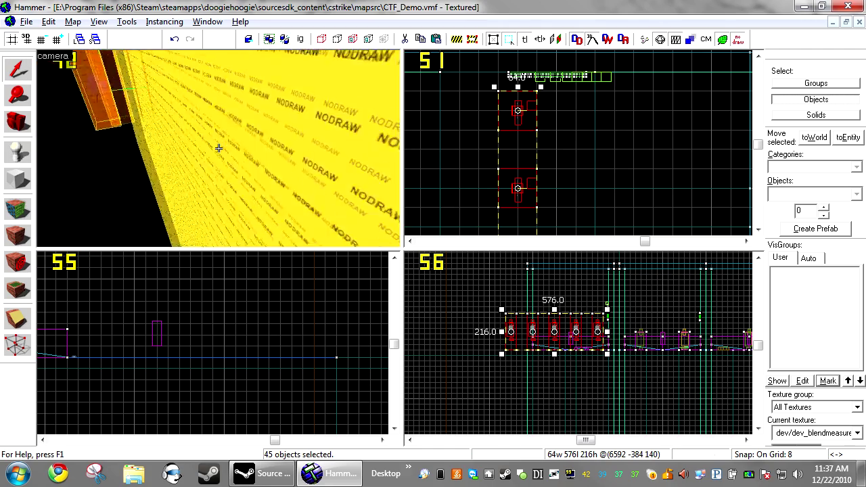
key(w)
key(s)
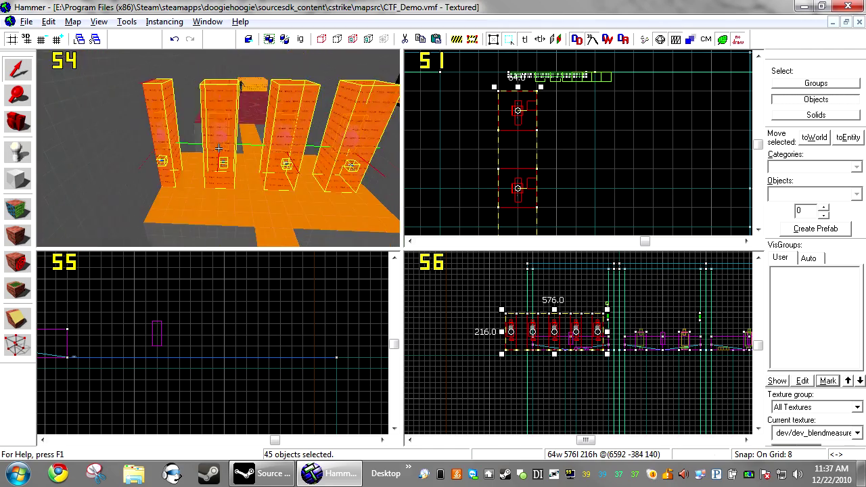
key(z)
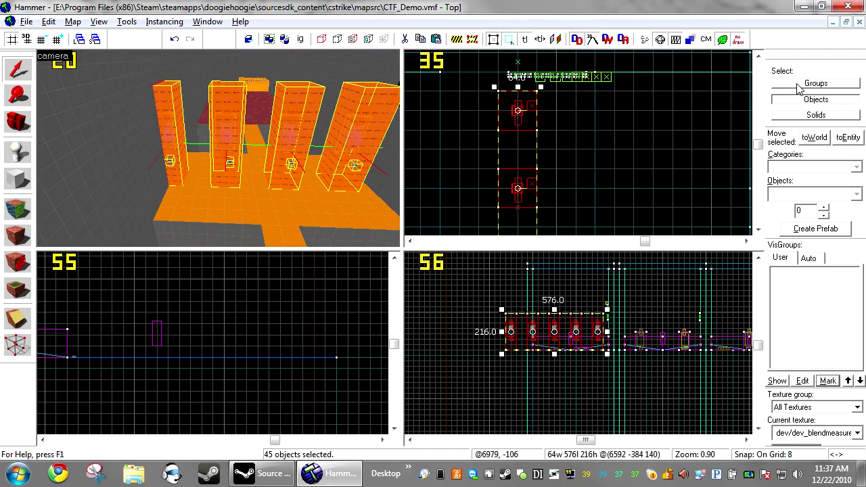
- Switch the selection mode to Groups and check what selecting the flag triggers picks up, ending with nothing selected
click(798, 85)
key(s)
key(d)
click(232, 136)
click(169, 140)
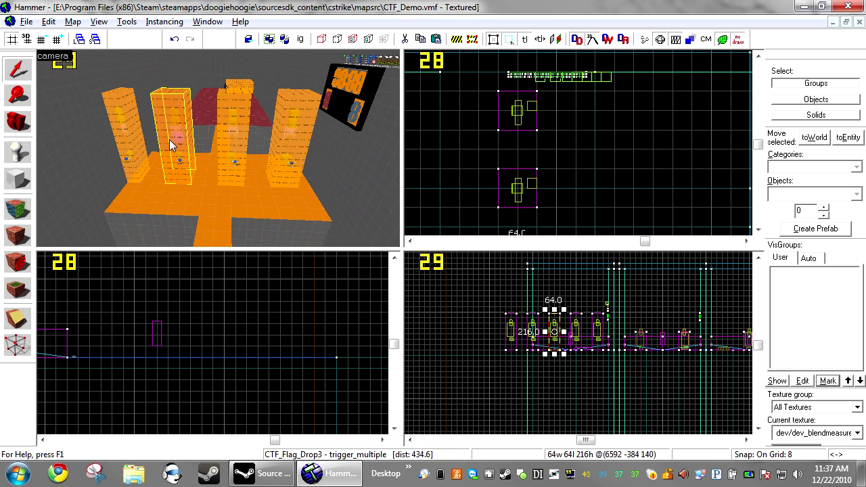
scroll(561, 108, up, 3)
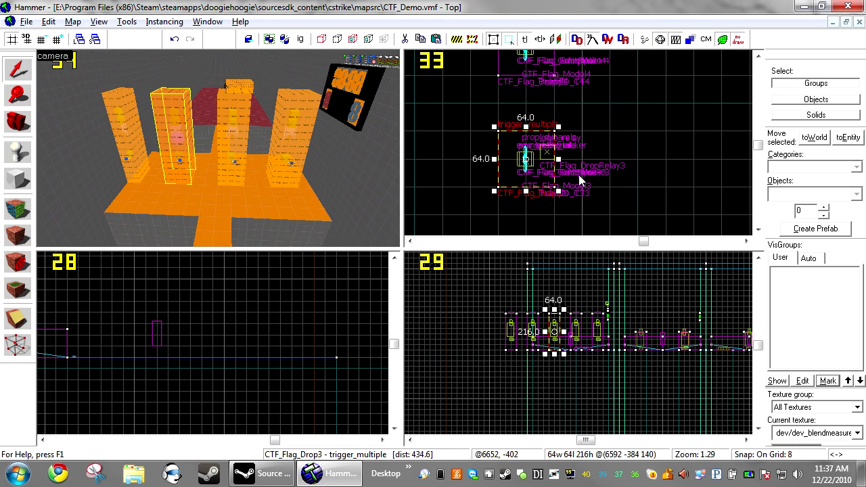
click(228, 136)
click(655, 145)
- Box-select the middle flag on the orange platform together with all its parts
scroll(653, 153, down, 3)
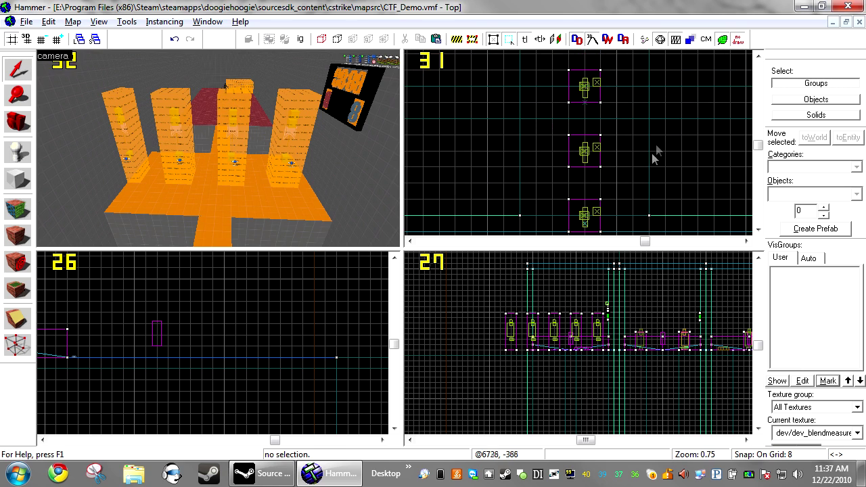
drag(559, 113, 638, 178)
key(Return)
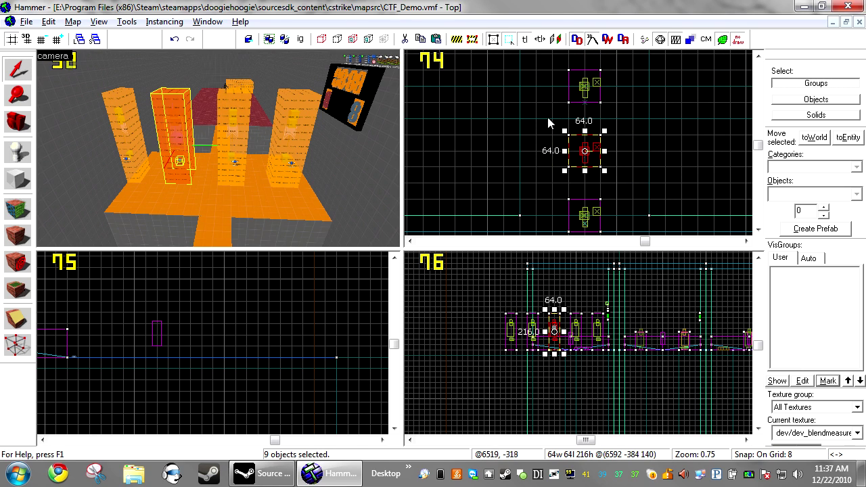
drag(544, 112, 636, 193)
key(Return)
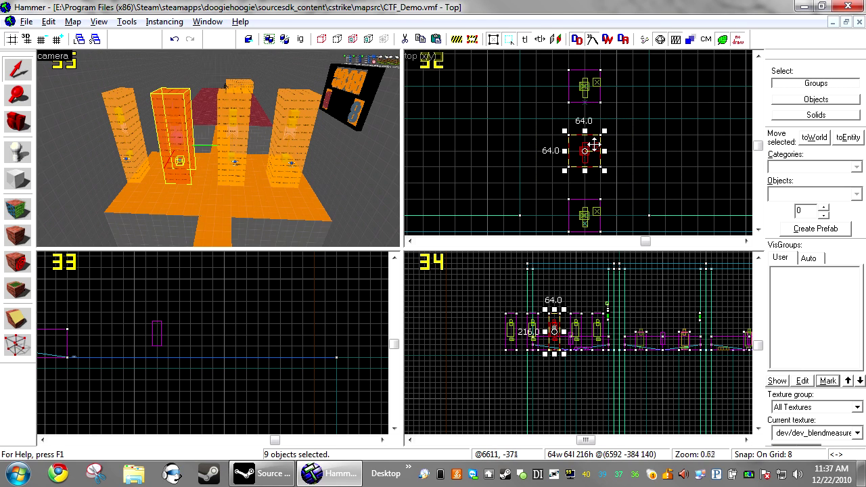
- Box-select the fourth flag, just north of the middle one, together with all its parts
scroll(595, 95, down, 5)
scroll(595, 100, up, 2)
scroll(594, 96, up, 5)
key(Return)
drag(562, 111, 612, 213)
scroll(587, 135, down, 2)
scroll(563, 169, up, 1)
key(Return)
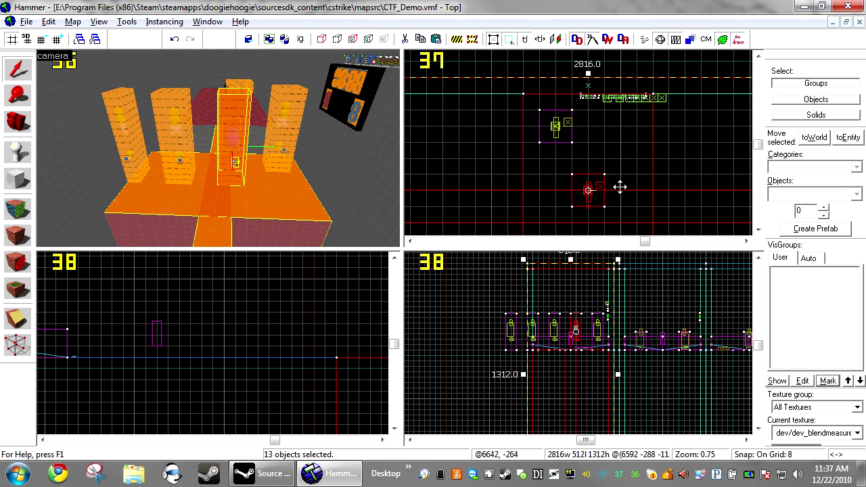
- Remove the platform, bridge and ceiling brushes from the selection and move the fourth flag east to about (6688, -224)
ctrl+click(267, 200)
ctrl+click(215, 234)
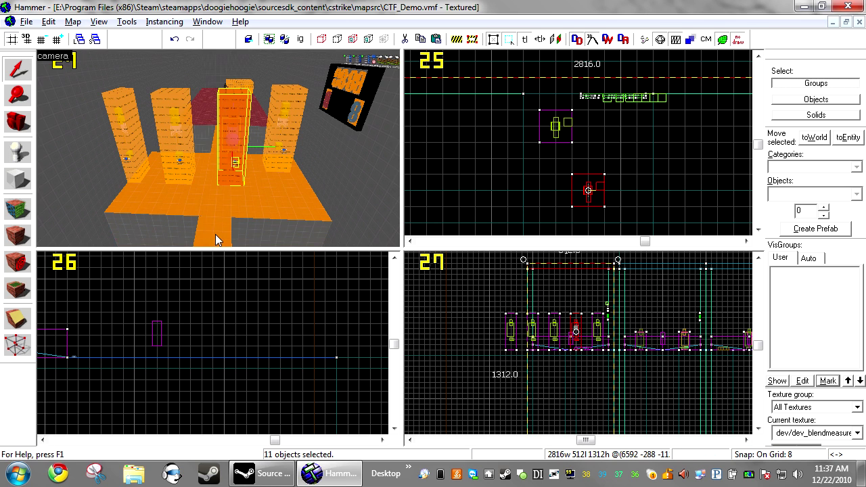
key(z)
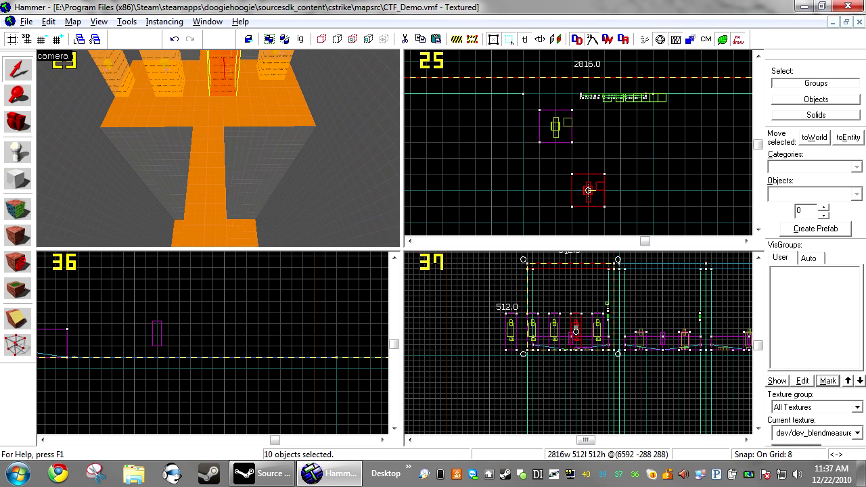
key(z)
key(z)
ctrl+click(220, 148)
drag(600, 178, 649, 161)
scroll(590, 105, down, 5)
scroll(592, 147, up, 4)
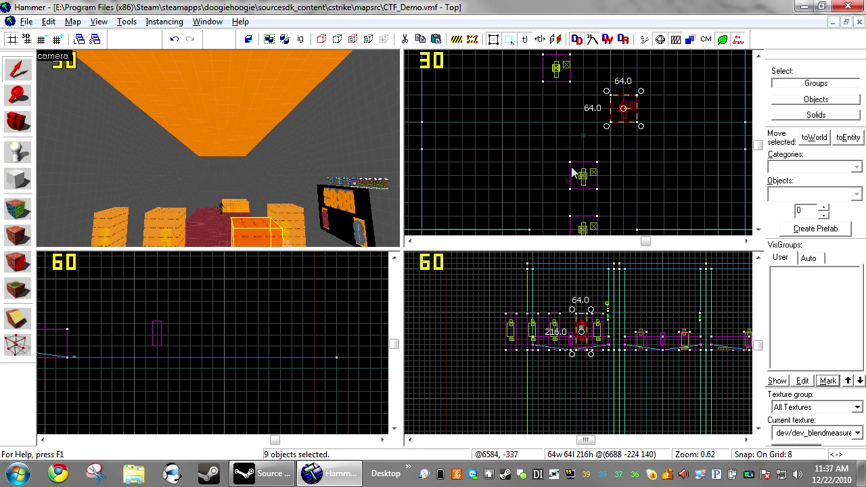
- Select the middle flag with its parts and move it to the platform's west side at about (6496, -352)
drag(571, 162, 642, 138)
key(z)
key(z)
scroll(550, 139, down, 4)
scroll(558, 182, up, 3)
- Select only the second flag's objects and move them to the east side opposite the middle flag, at (6688, -352)
ctrl+click(90, 148)
scroll(561, 190, up, 2)
key(z)
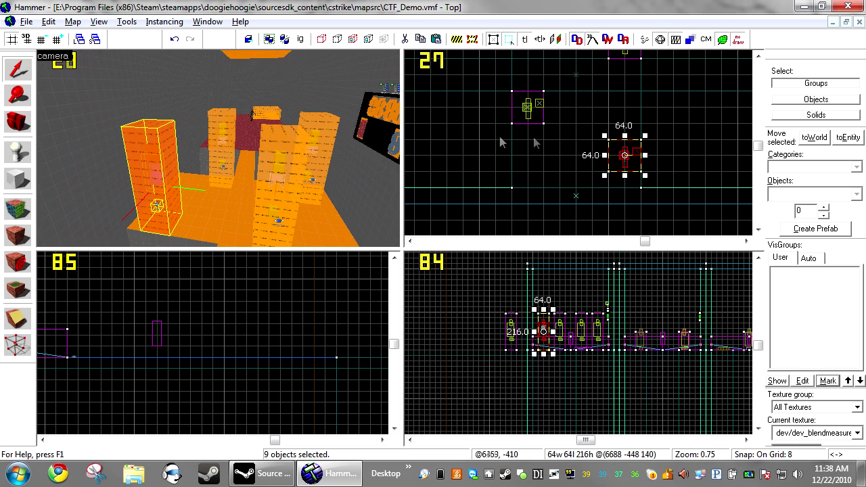
scroll(610, 121, down, 3)
scroll(617, 127, up, 3)
drag(619, 148, 619, 100)
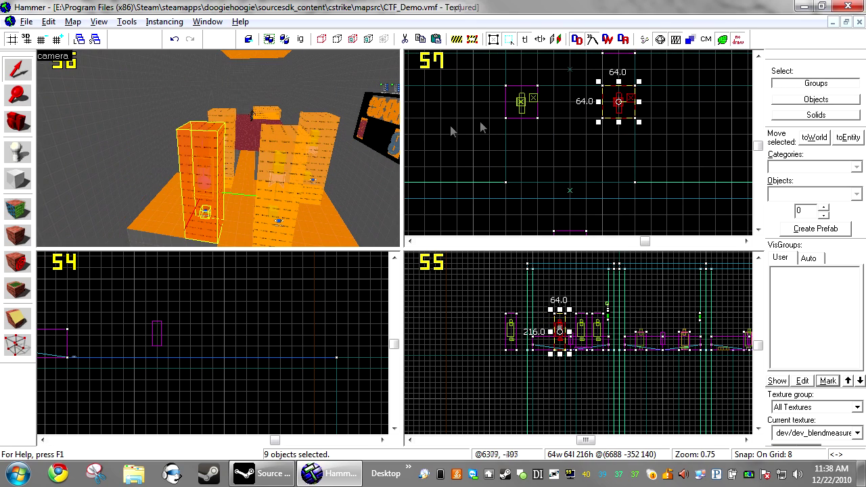
- Move the southernmost flag onto the platform's south end, centred between the two sides at (6592, -480)
scroll(561, 118, down, 6)
scroll(561, 156, up, 2)
click(566, 161)
drag(571, 161, 569, 108)
scroll(569, 108, down, 1)
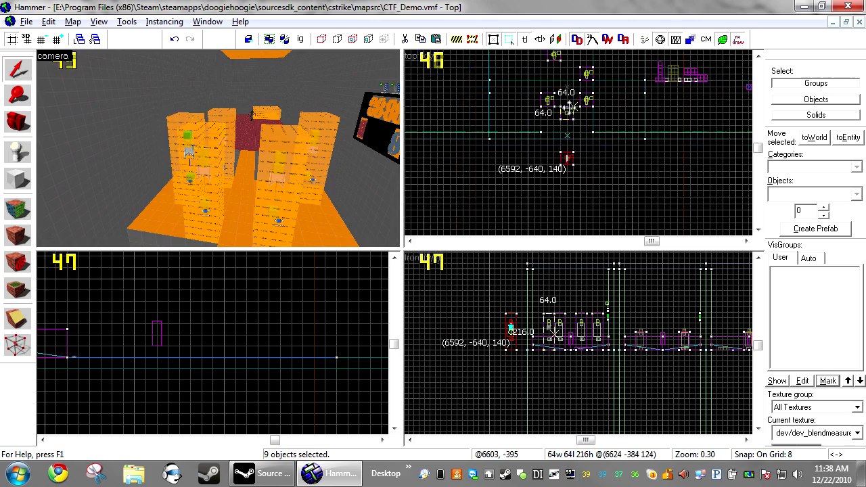
scroll(586, 141, up, 4)
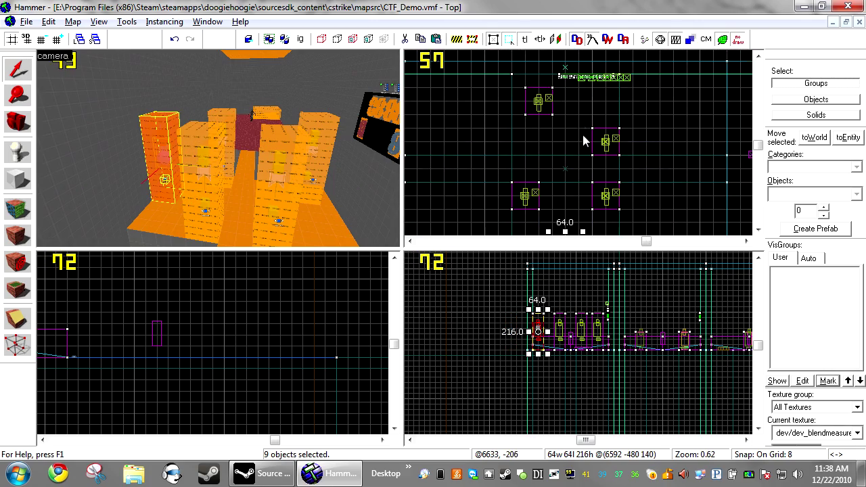
- Check the flag layout in the 3D view and move the northeastern flag about 64 units farther north
key(z)
key(w)
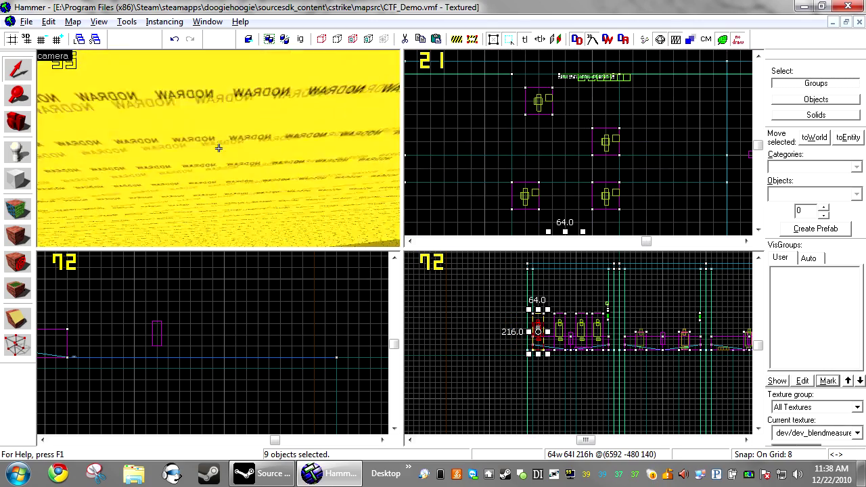
key(z)
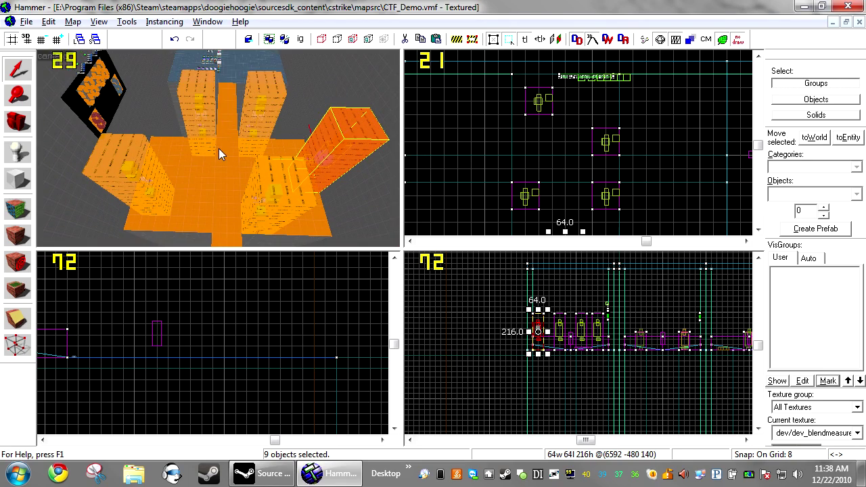
key(z)
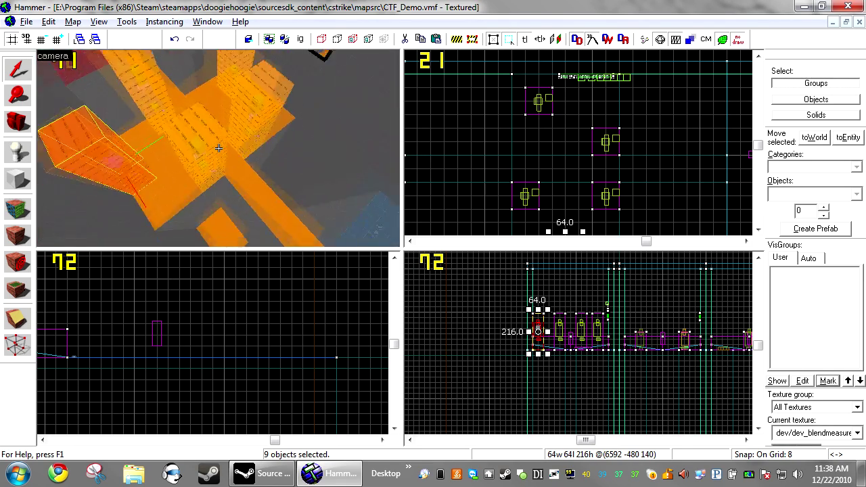
key(w)
key(s)
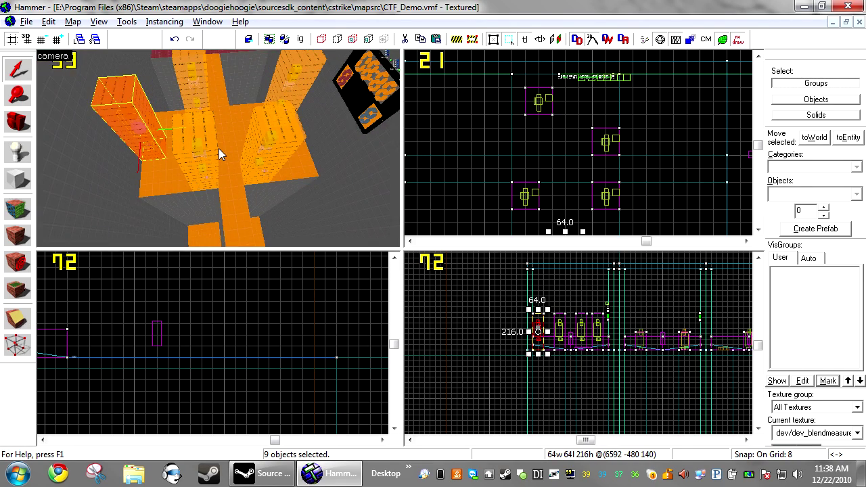
scroll(636, 111, down, 3)
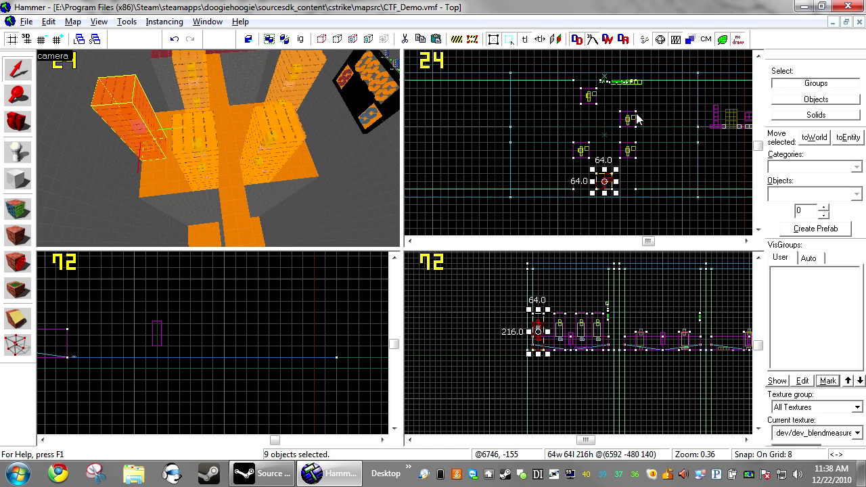
scroll(633, 116, up, 4)
click(628, 128)
click(635, 133)
drag(630, 128, 631, 88)
- Shift the pair of opposite flags in the middle of the platform 32 units north, then clear the selection
drag(505, 163, 642, 203)
drag(593, 178, 594, 161)
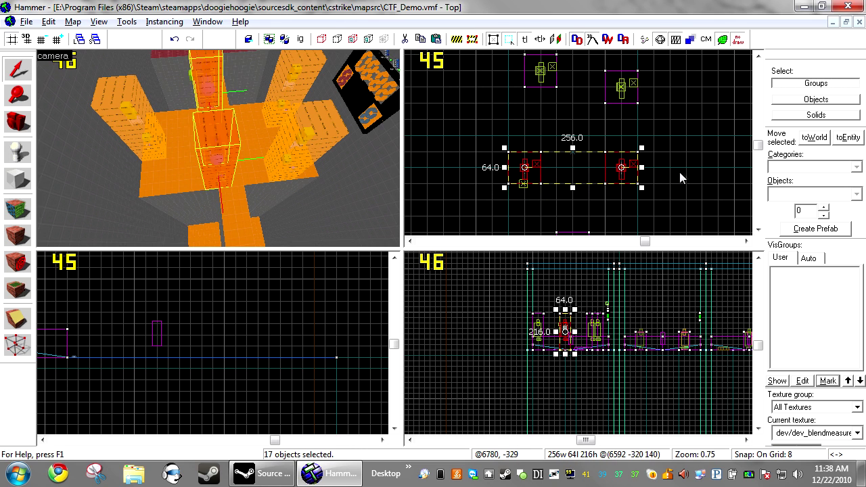
click(682, 171)
scroll(657, 108, down, 4)
scroll(657, 108, up, 1)
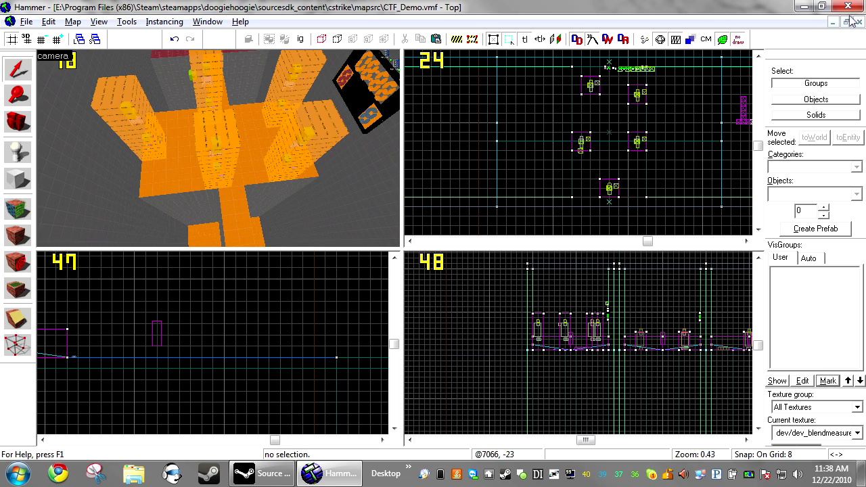
- Switch to the five-flag struggle map and cut the objects of the Blue Flag Displays VisGroup
click(845, 22)
click(668, 122)
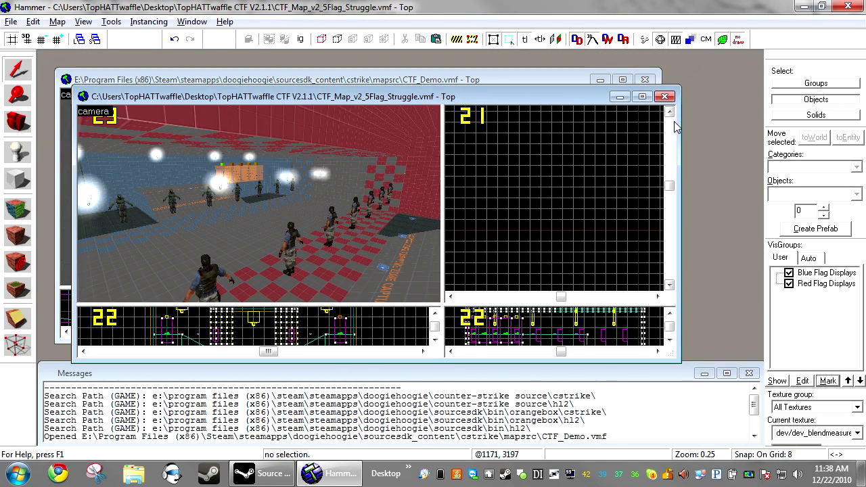
click(827, 388)
key(ctrl+x)
- Paste the blue flag displays into the blue area of CTF_Demo and maximize that map
click(383, 79)
key(z)
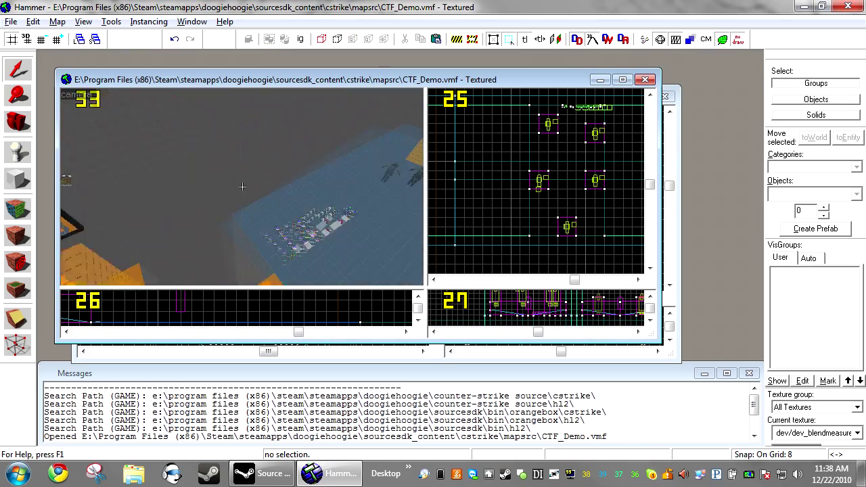
key(ctrl+v)
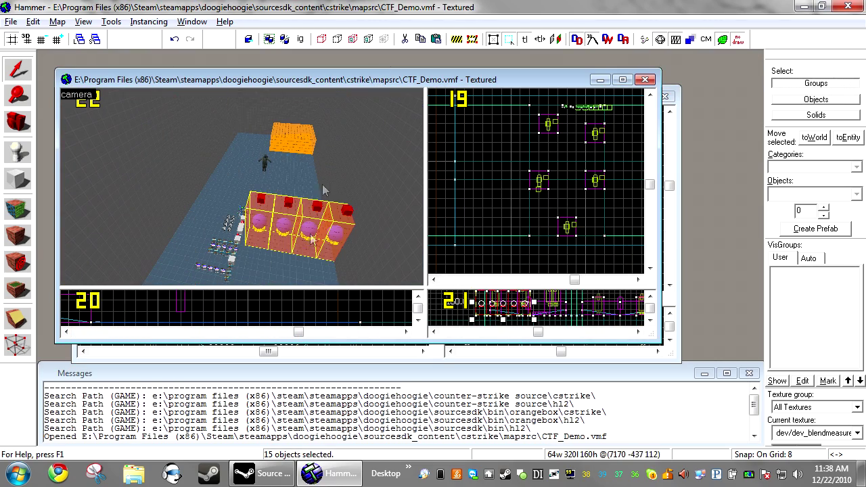
double_click(328, 81)
- Move the row of blue flag displays to the open floor near the blue spawn figure, centred at (7552, -256)
scroll(546, 164, down, 4)
scroll(629, 165, up, 3)
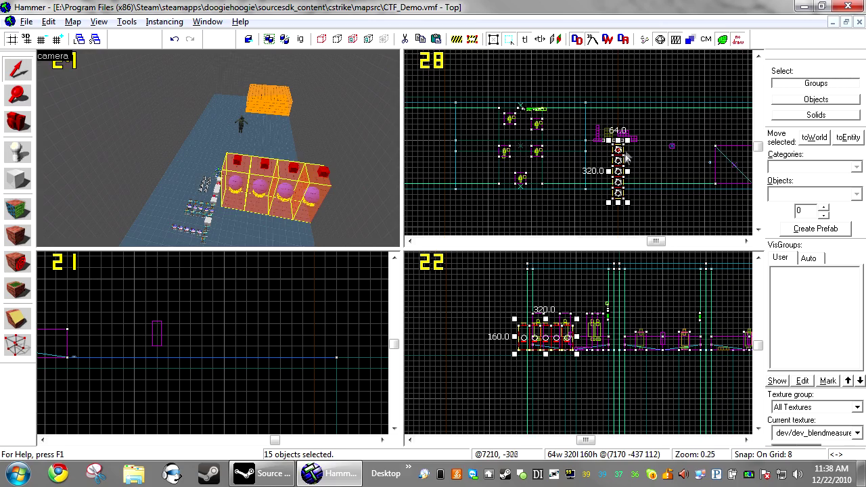
scroll(624, 153, up, 2)
drag(620, 154, 597, 126)
scroll(608, 126, down, 2)
scroll(579, 128, up, 4)
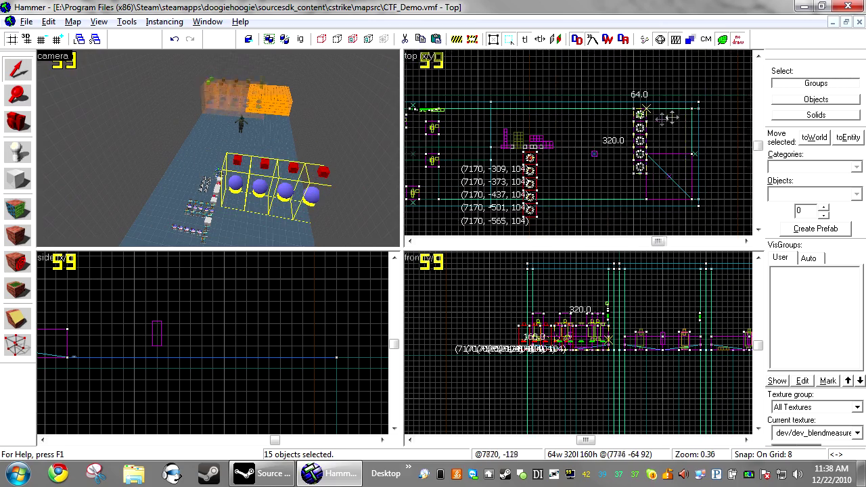
scroll(579, 128, down, 4)
drag(579, 129, 540, 136)
- Lower the row of blue flag displays 48 units so their bases rest on the floor, and deselect them
key(z)
key(w)
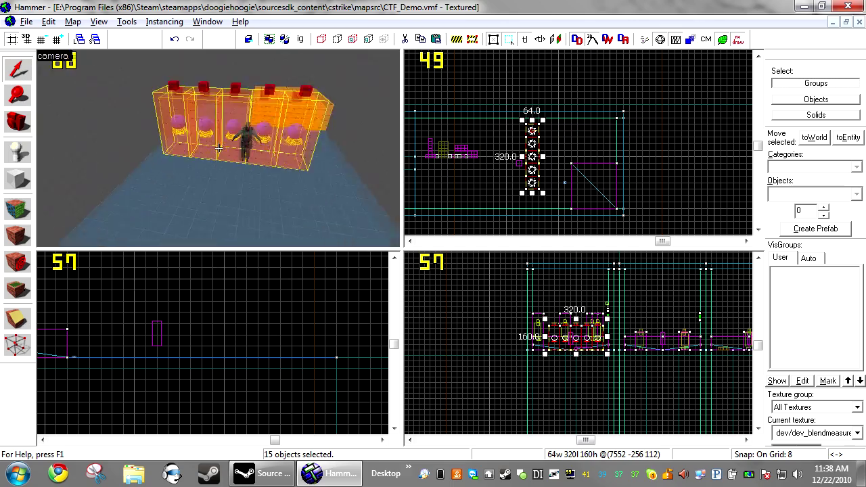
key(z)
scroll(539, 353, up, 9)
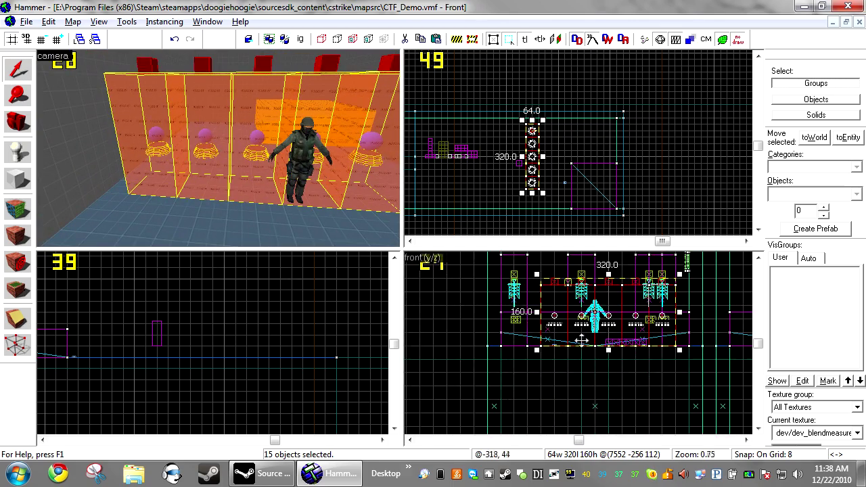
scroll(545, 359, up, 3)
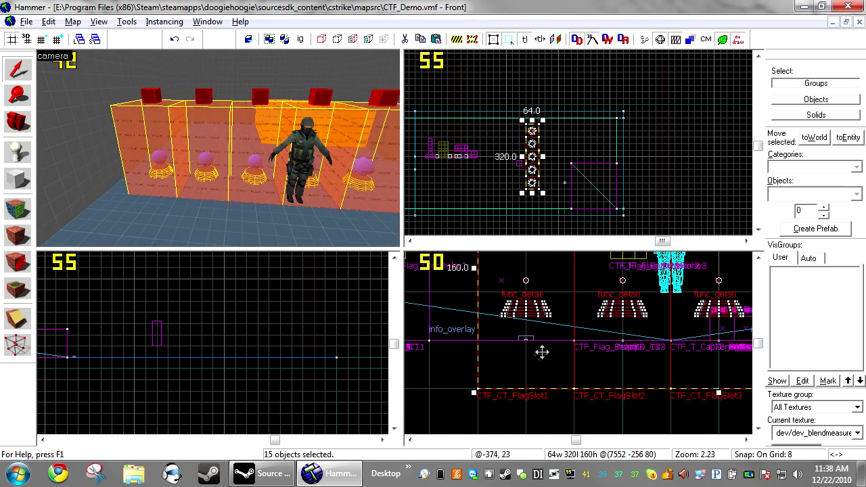
drag(546, 338, 544, 363)
scroll(546, 360, up, 1)
click(666, 150)
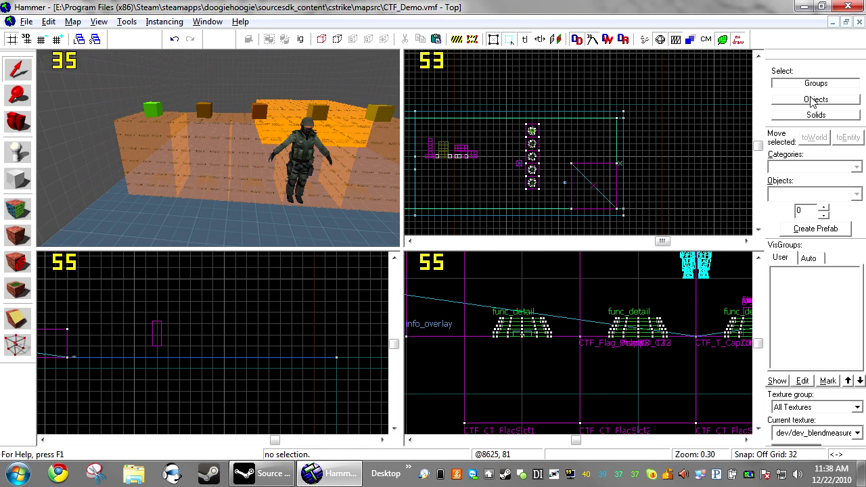
- Select the northernmost blue flag display with its trigger and entity maker and move it to the room corner at (7936, -96)
scroll(546, 158, up, 3)
scroll(504, 111, up, 5)
drag(503, 72, 632, 101)
scroll(552, 119, down, 6)
scroll(681, 104, up, 7)
key(shift+w)
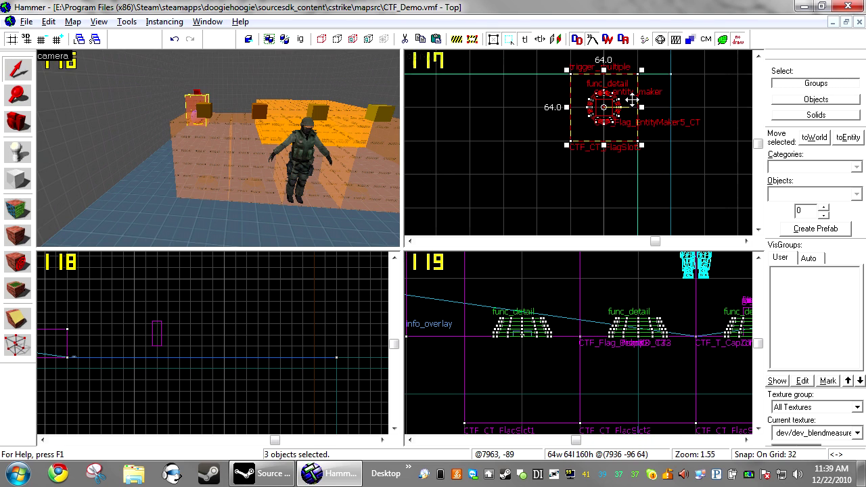
- Line up the other four blue flag displays along the same wall at y -96, spaced 128 units apart westward
scroll(632, 101, down, 7)
scroll(500, 124, up, 4)
drag(512, 109, 683, 79)
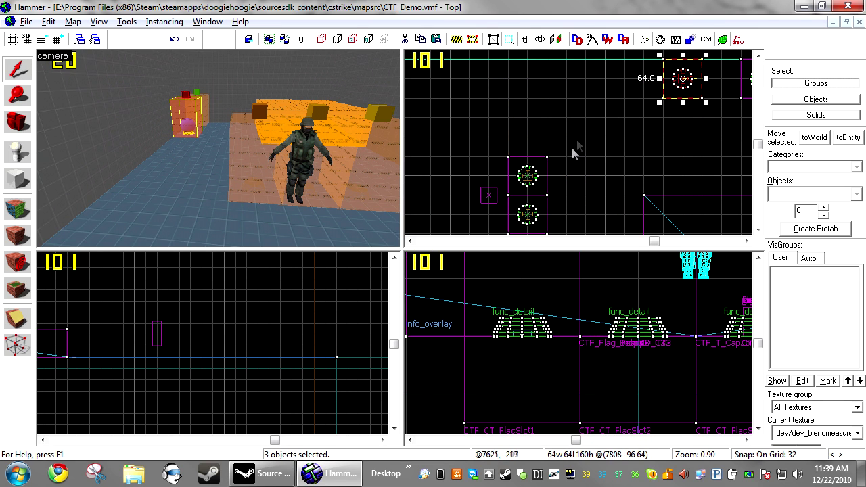
drag(578, 146, 560, 93)
scroll(582, 132, down, 3)
drag(567, 214, 509, 88)
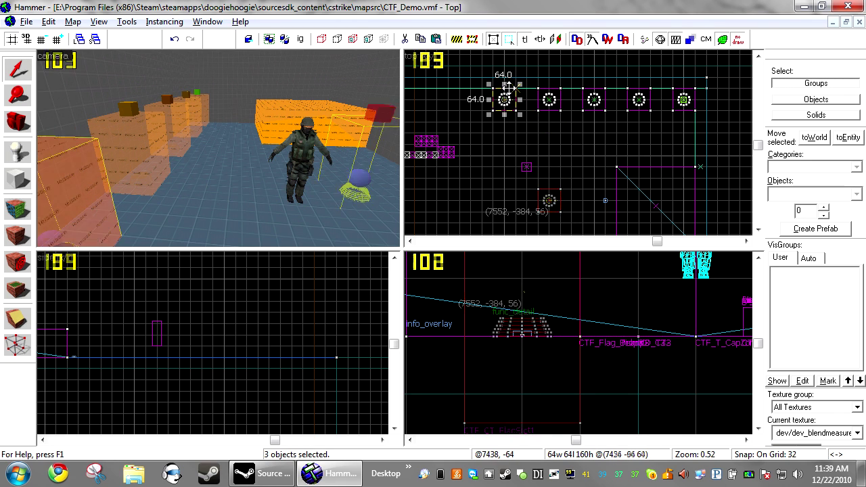
- Examine the row of blue flag displays in the 3D view, including the round base inside one of the triggers
key(Escape)
key(z)
key(d)
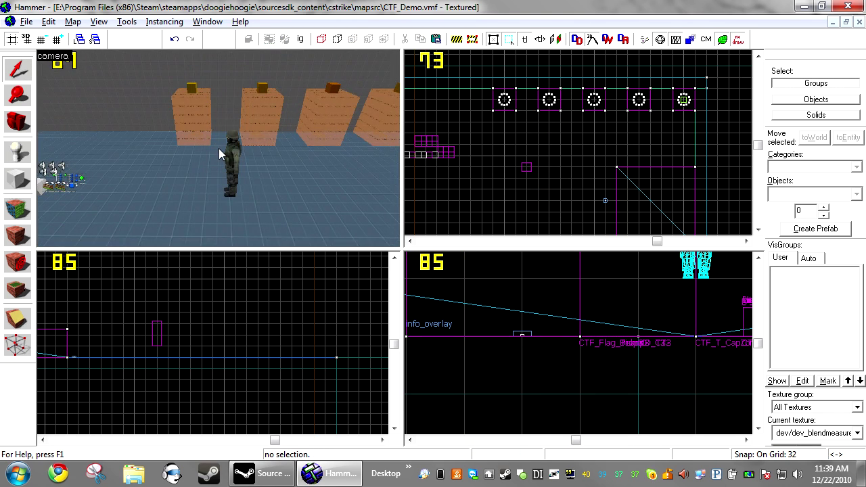
key(w)
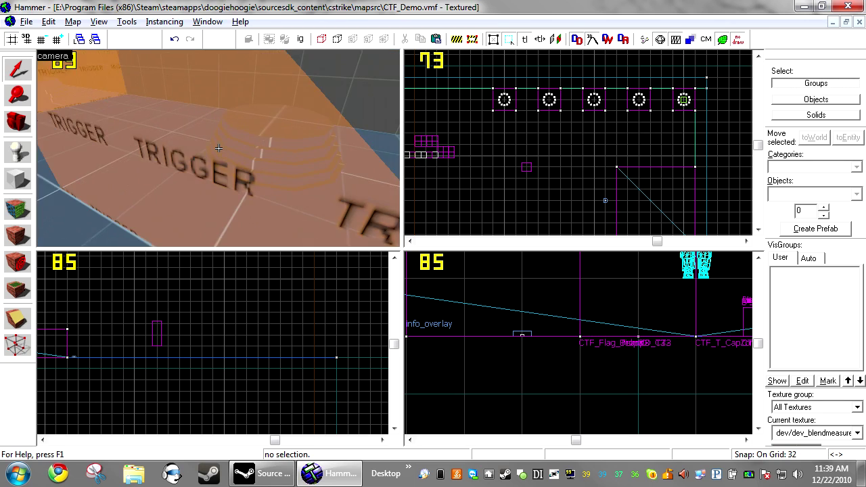
click(240, 149)
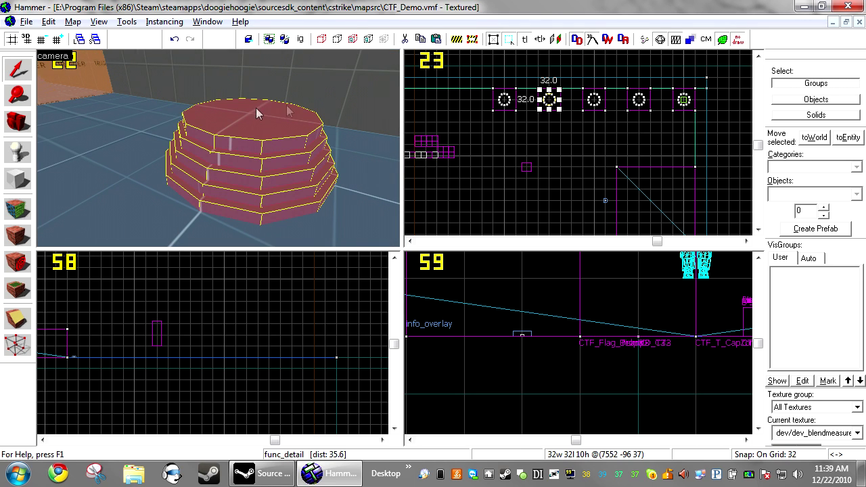
key(z)
key(s)
key(z)
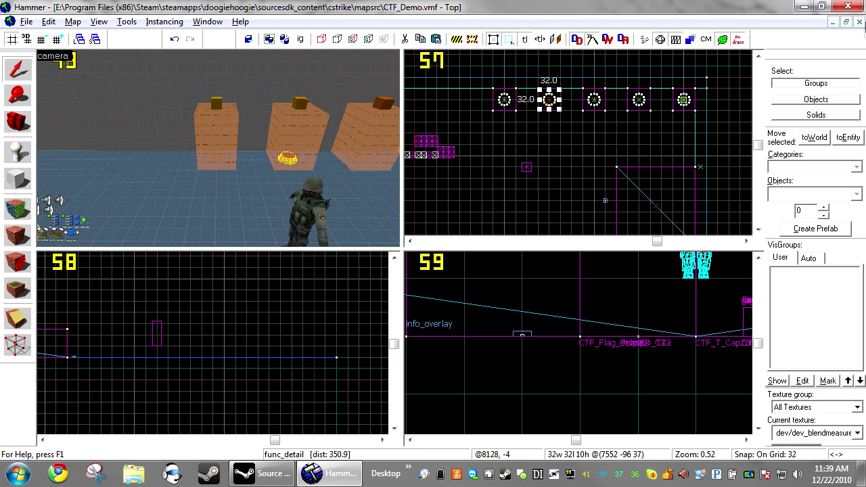
- Switch to the five-flag struggle prefab map and cut all the objects in its Red Flag Displays visgroup
click(848, 24)
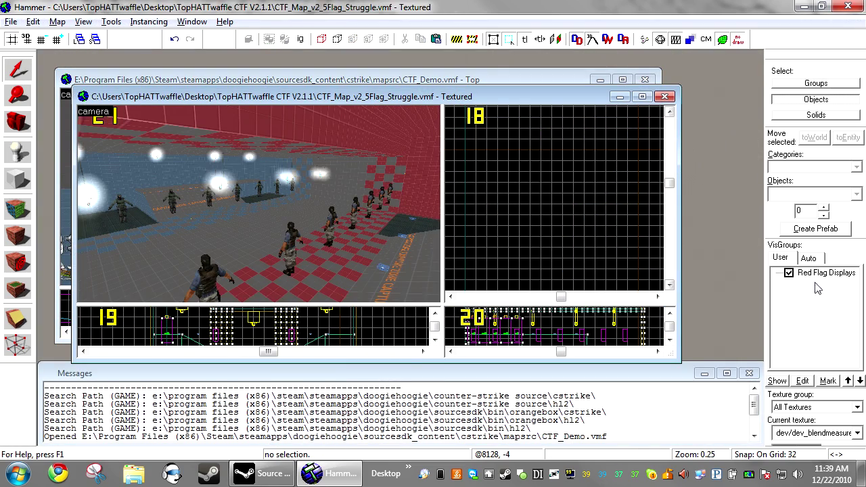
click(831, 384)
key(Escape)
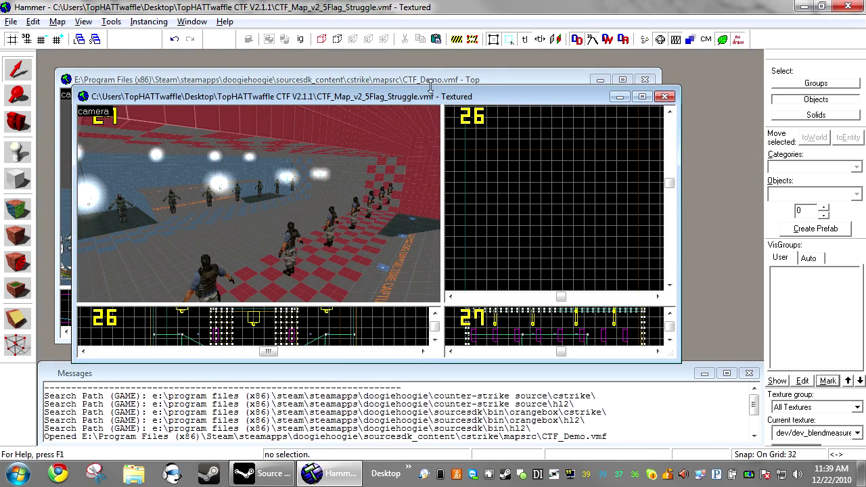
- Paste the red flag displays onto the red floor area of CTF_Demo and maximize that map
click(430, 79)
key(z)
key(w)
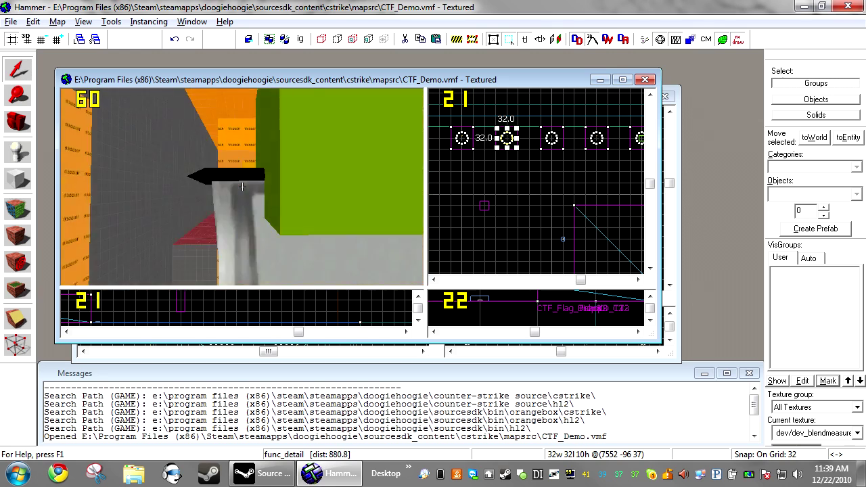
key(z)
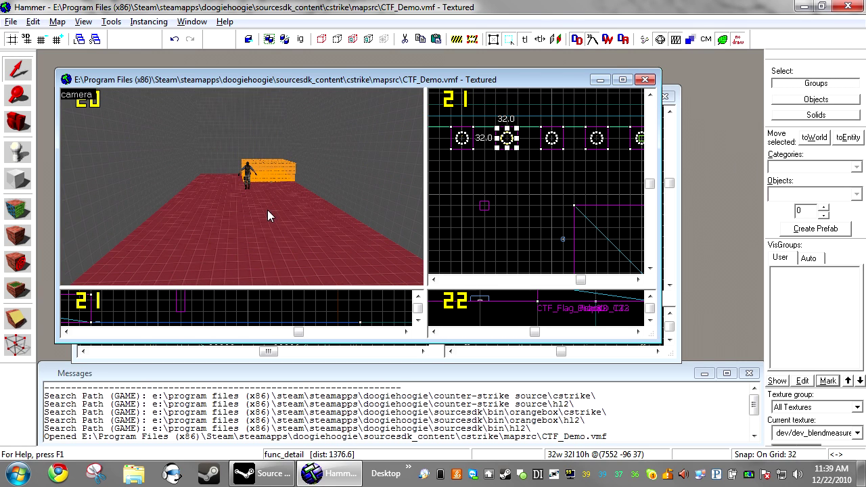
key(ctrl+v)
double_click(323, 80)
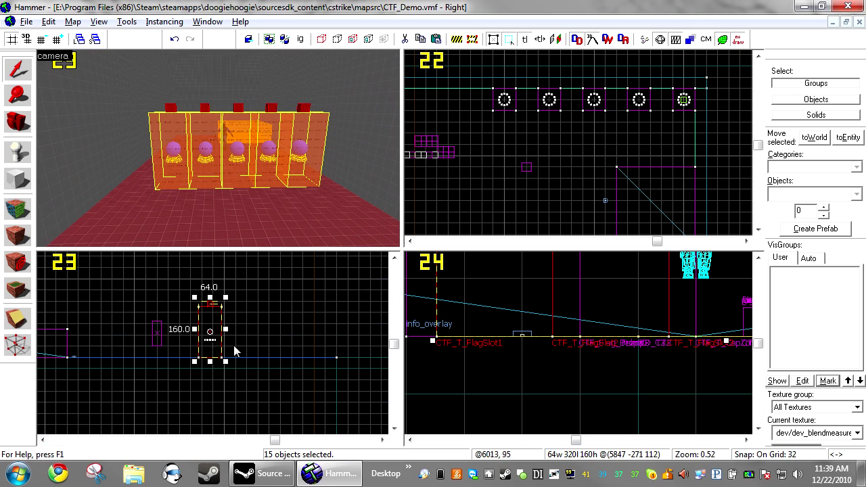
- Lower the row of red flag displays 48 units so their bases rest on the floor
scroll(235, 343, up, 5)
scroll(223, 319, up, 6)
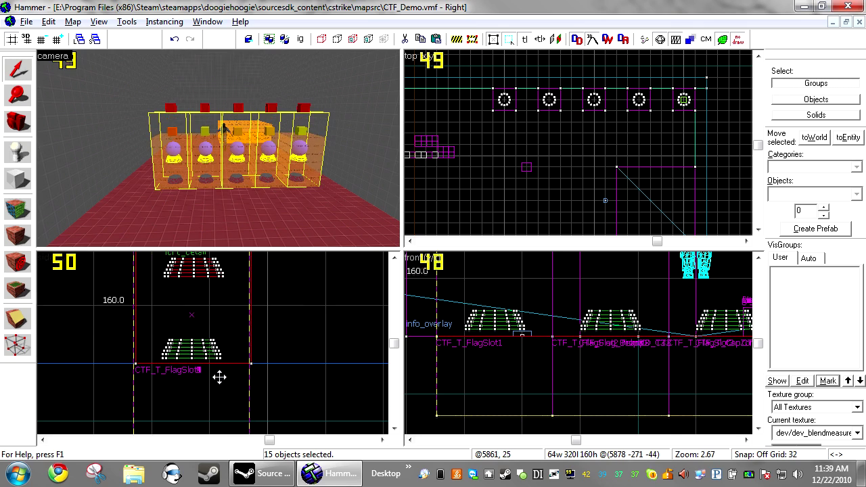
drag(224, 379, 221, 384)
- Select the northernmost red flag display with its trigger and entity maker and move it to the southwest room corner at y -480
scroll(592, 122, down, 12)
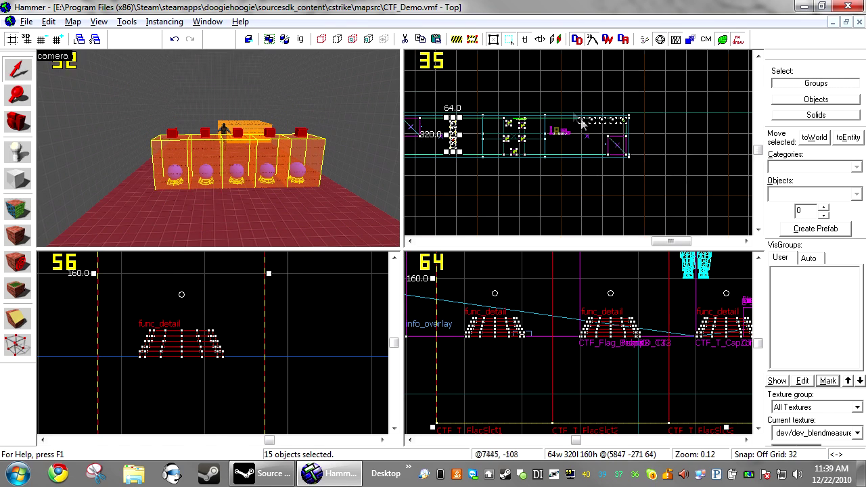
scroll(496, 109, up, 4)
scroll(562, 129, up, 4)
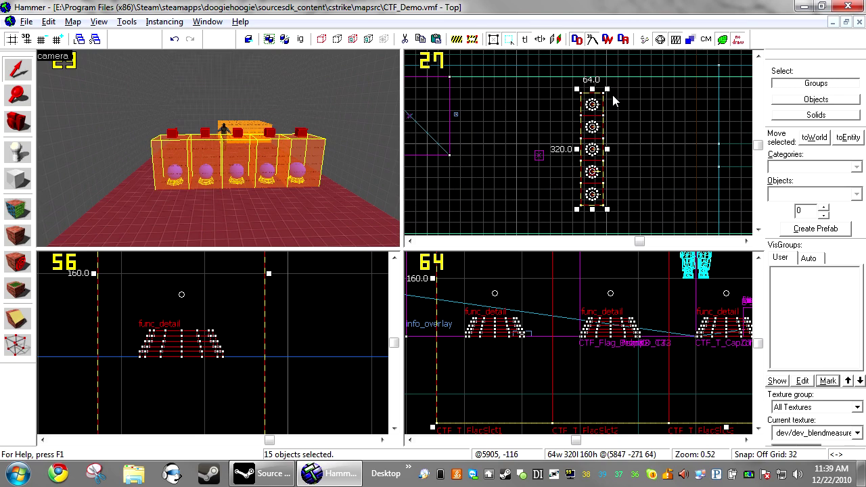
drag(616, 90, 503, 181)
- Line up the other four red flag displays along the same wall at y -480, spaced 128 units apart eastward, and deselect them
scroll(614, 135, down, 3)
scroll(480, 196, up, 1)
click(690, 74)
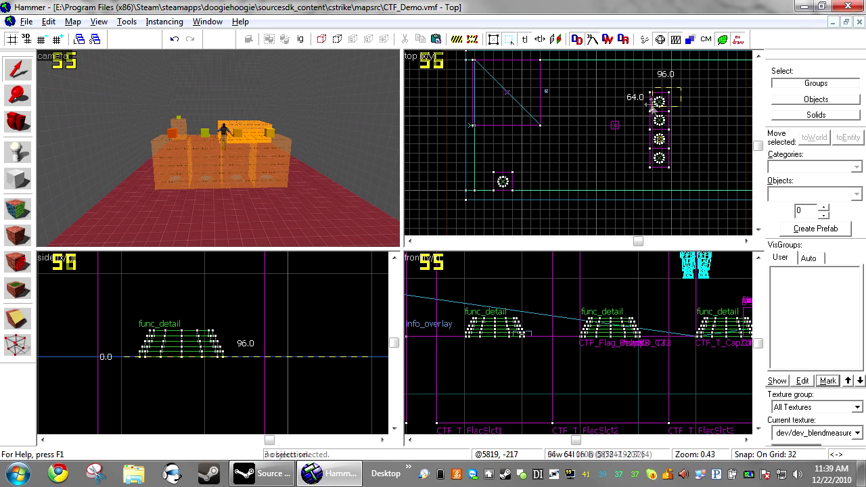
drag(659, 102, 540, 181)
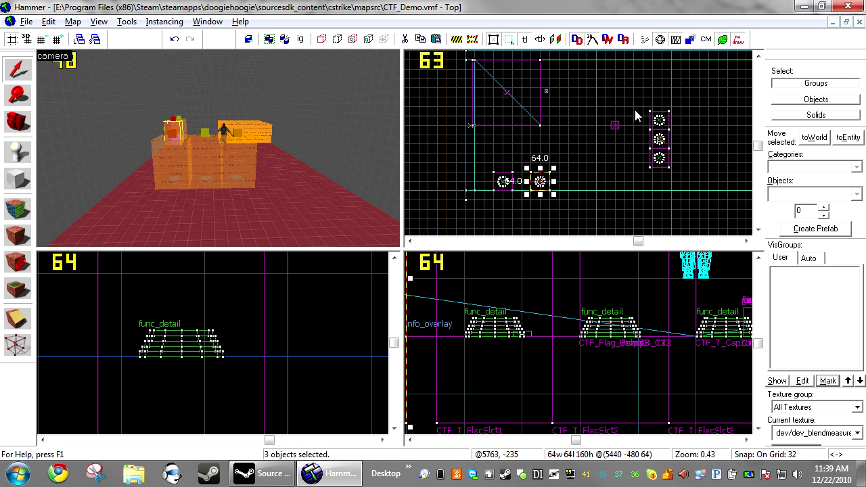
drag(636, 111, 583, 179)
drag(647, 113, 621, 179)
drag(660, 138, 625, 171)
drag(685, 143, 656, 181)
key(Escape)
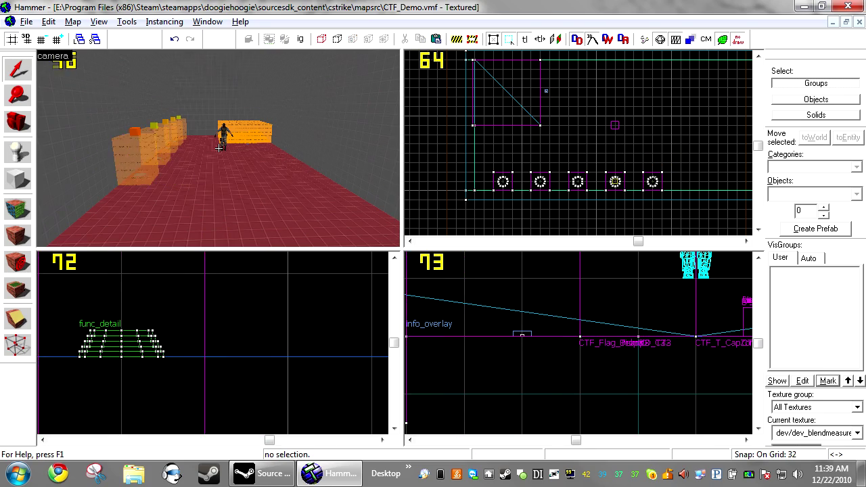
- Examine the transferred logic entities from above in an enlarged 3D view, and the scoreboard with its timer and counters
key(z)
key(w)
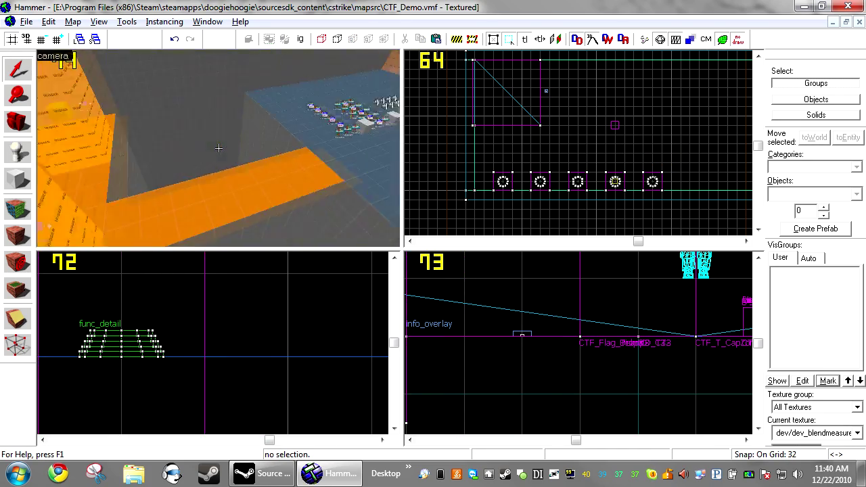
key(s)
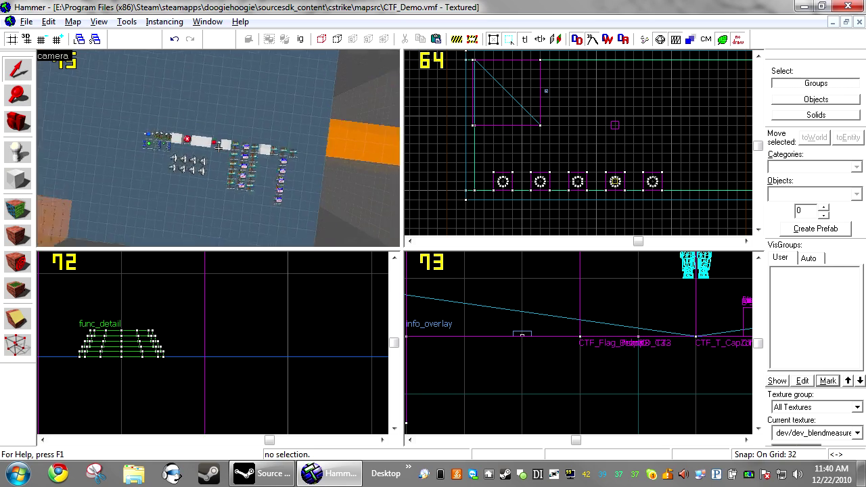
key(w)
key(s)
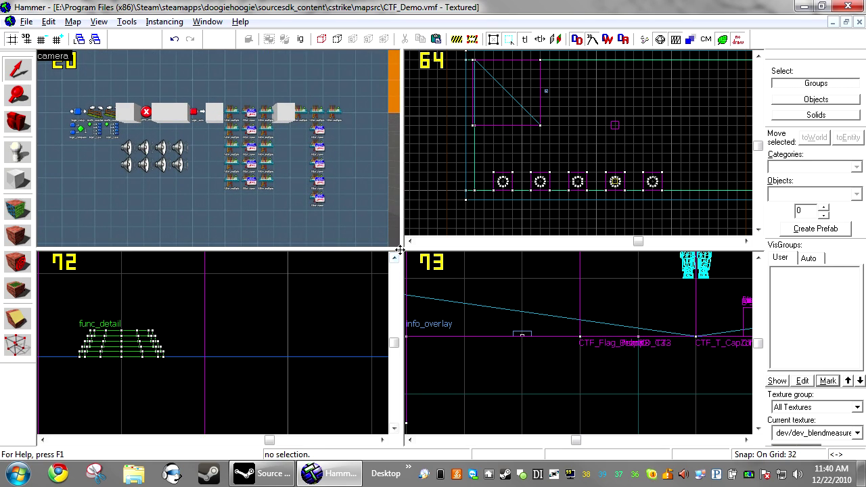
key(shift+z)
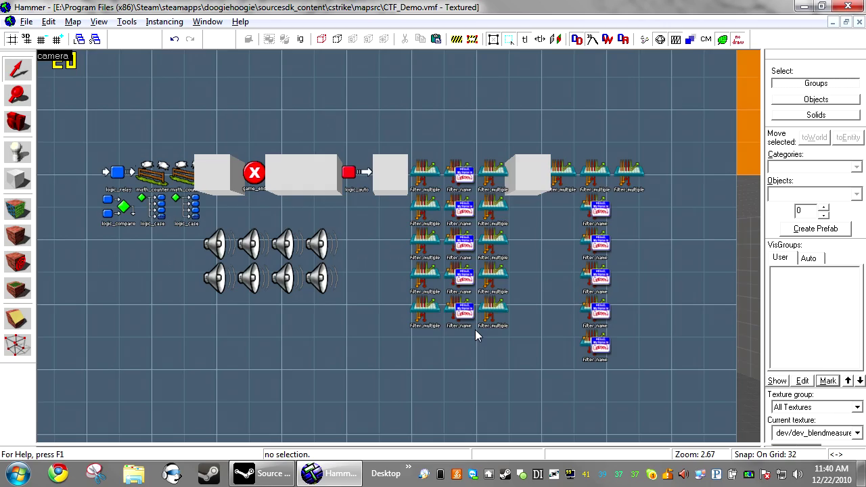
key(a)
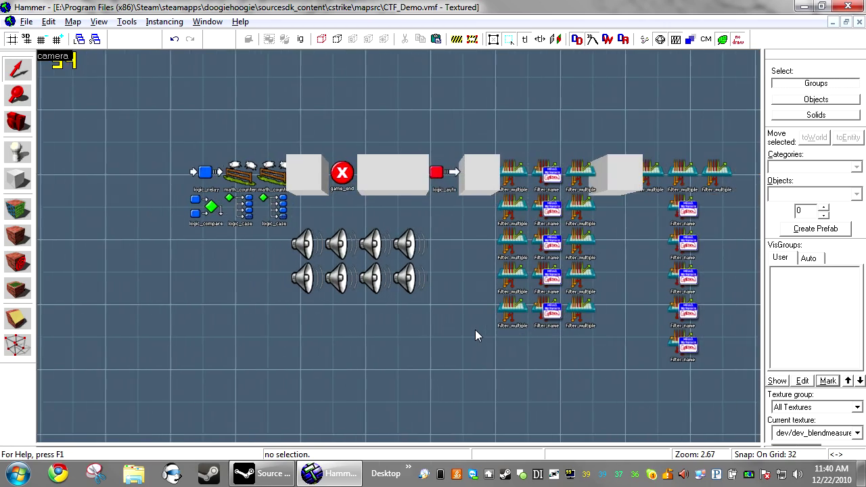
key(z)
key(w)
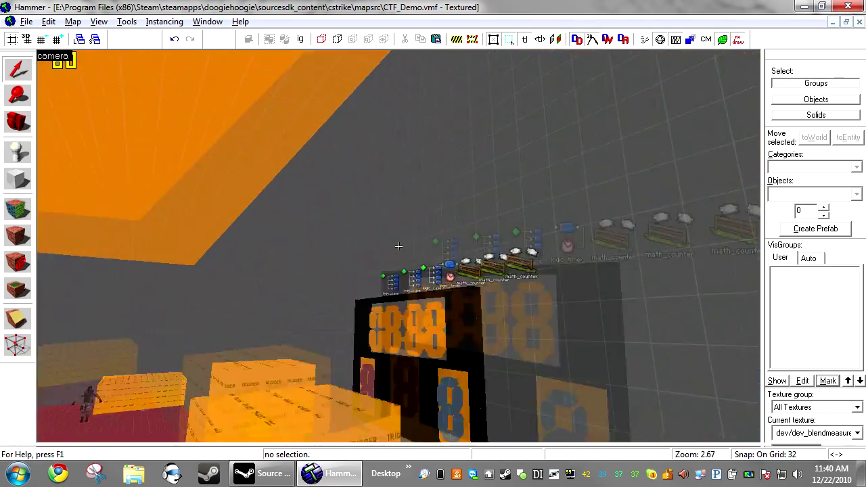
key(s)
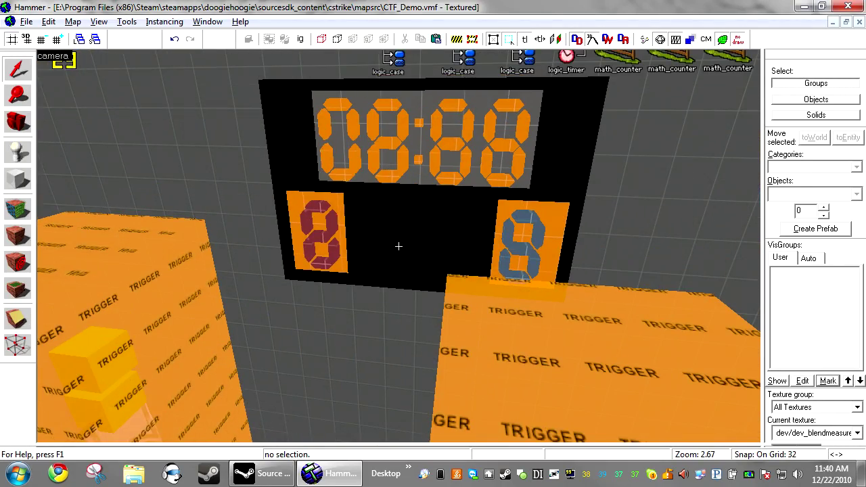
key(s)
key(z)
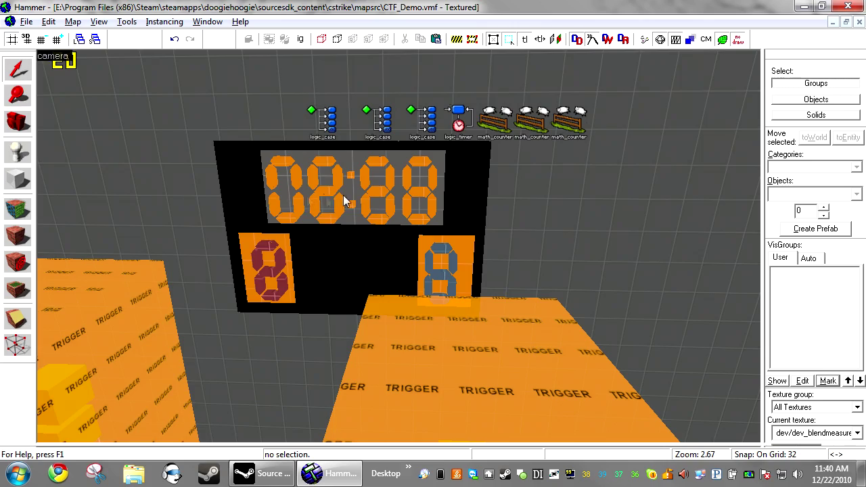
- Examine the blue side's flag displays and the logic, sound and filter entities above its floor in the 3D view
key(z)
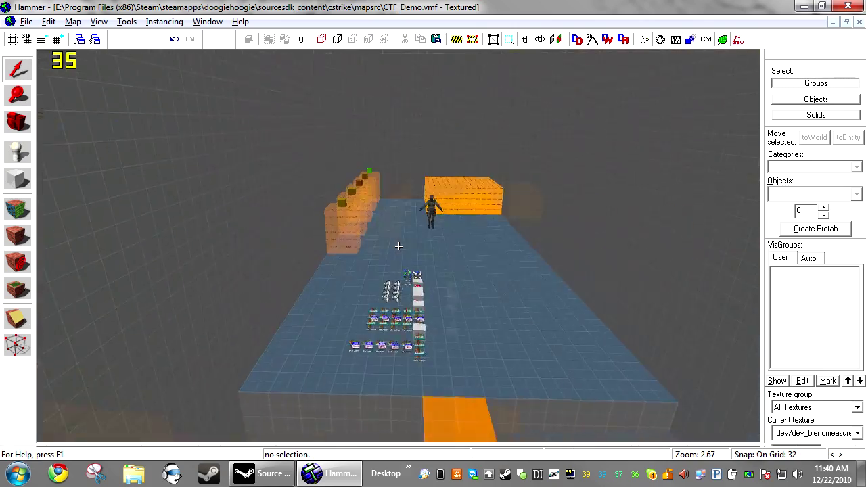
key(w)
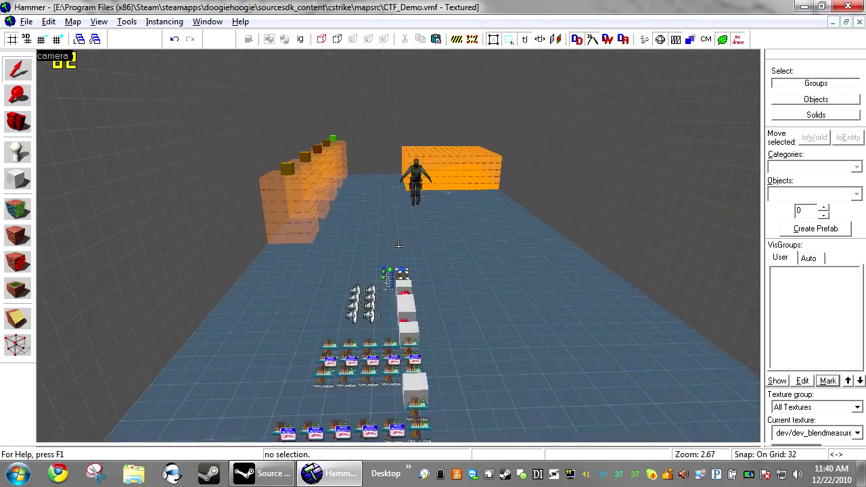
key(a)
key(s)
key(w)
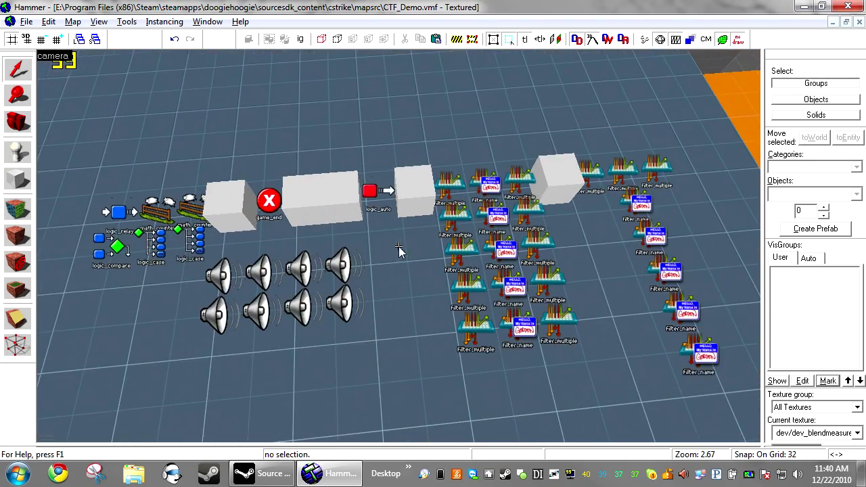
key(s)
key(w)
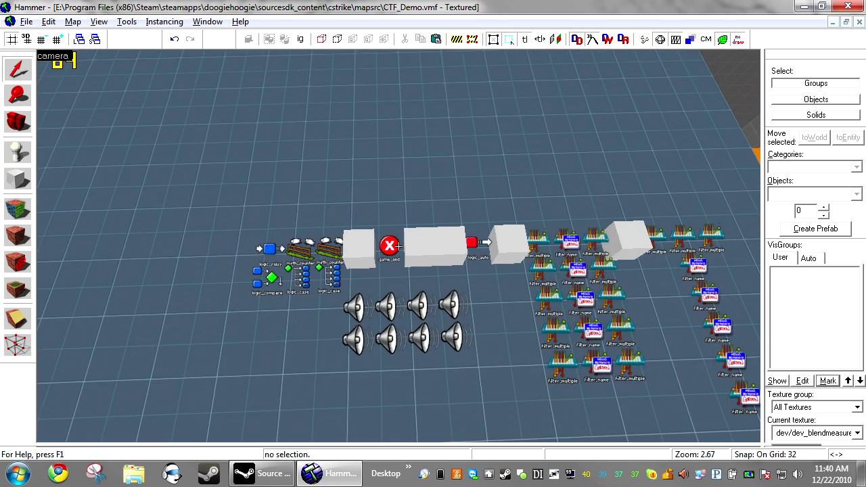
key(z)
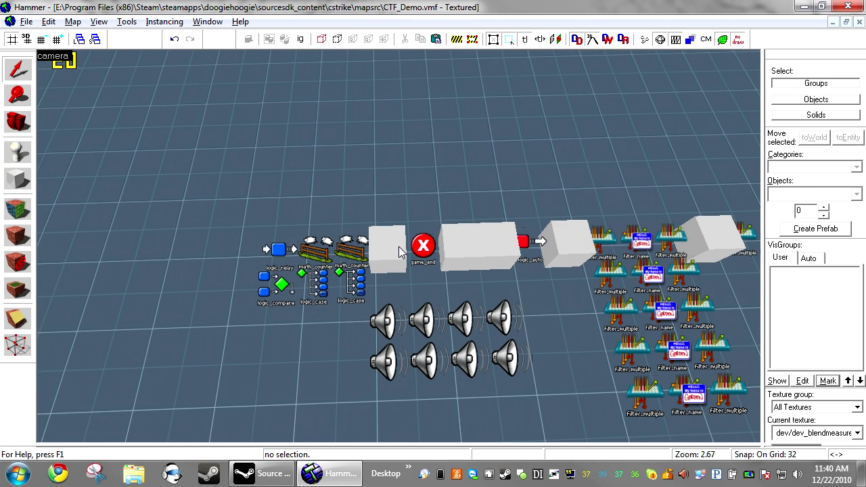
- Select both math_counter entities beside the logic_relay and check their shared Maximum Legal Value, leaving it as is
scroll(399, 252, up, 5)
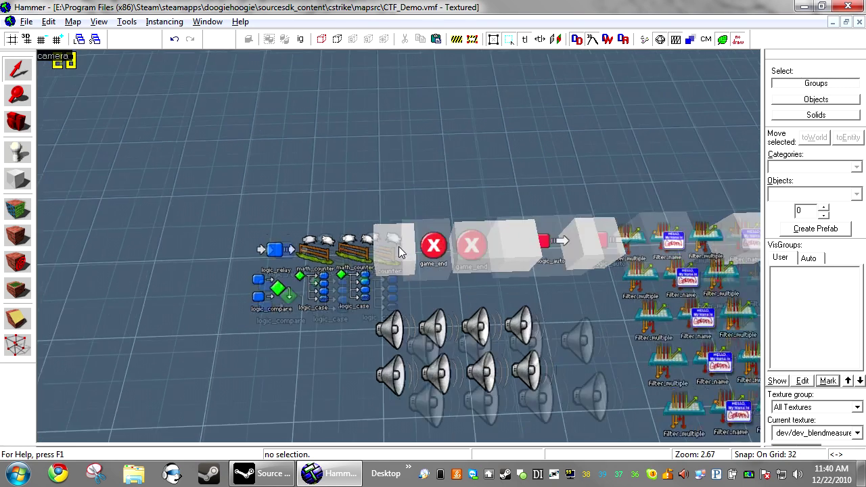
click(399, 252)
ctrl+click(443, 252)
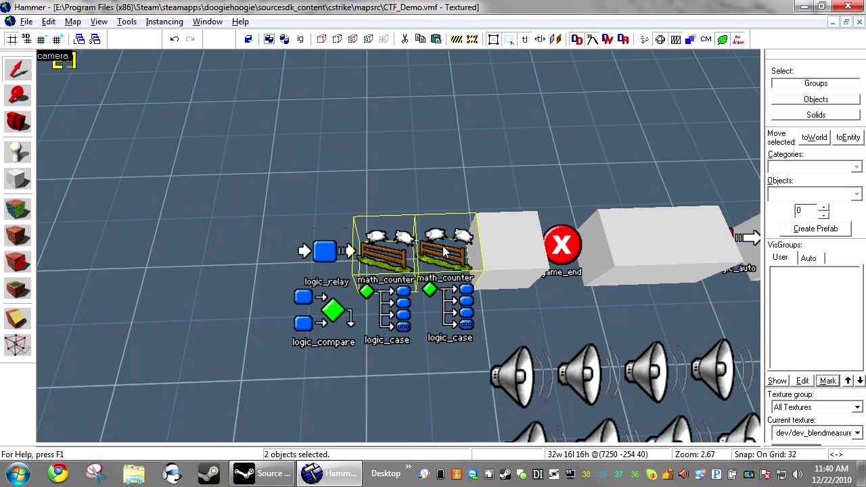
key(alt+Return)
click(379, 242)
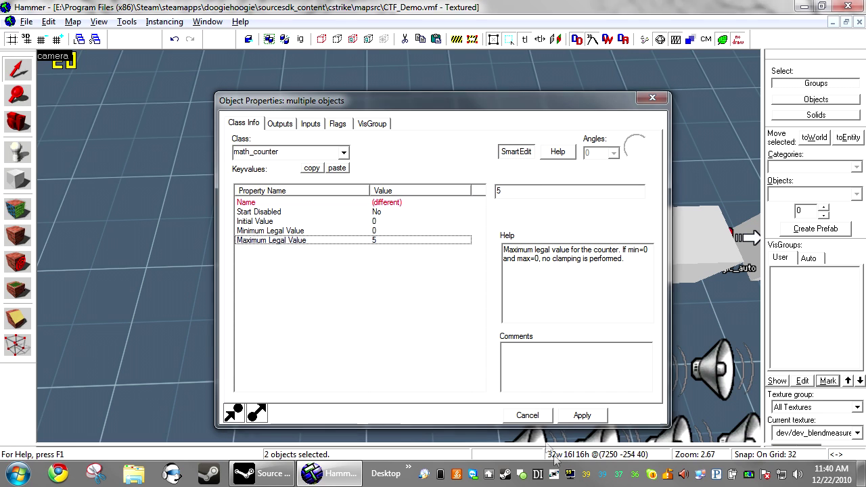
key(Escape)
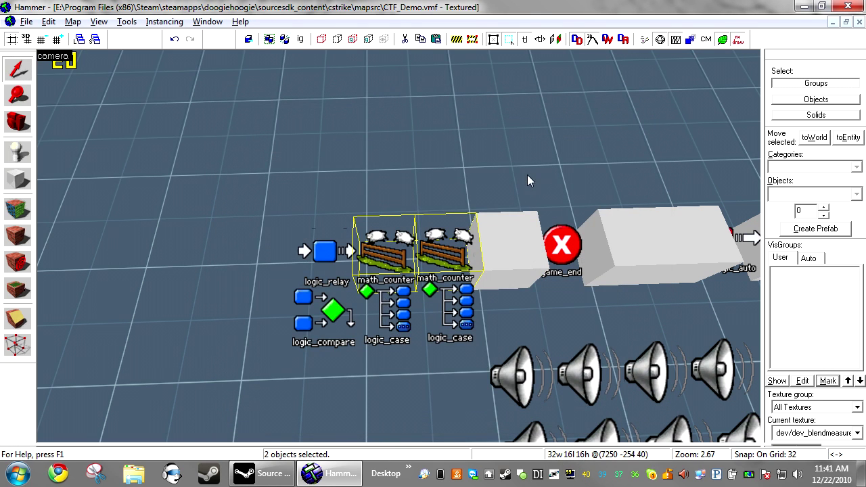
- Identify the point_servercommand cube and inspect the outputs of the CTF_Times_Up logic_relay without changing them
click(512, 255)
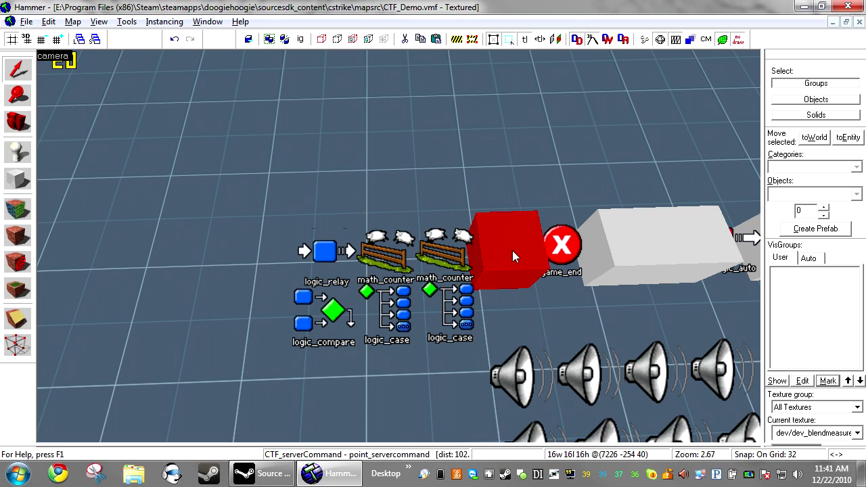
click(304, 251)
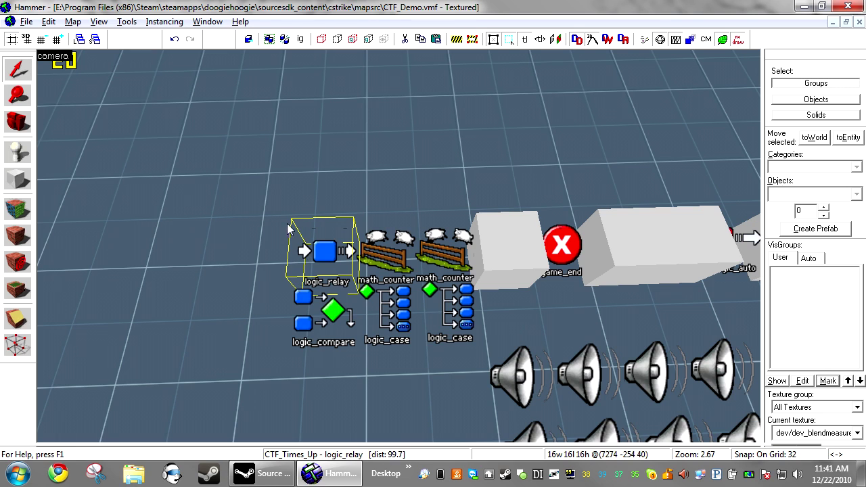
key(alt+Return)
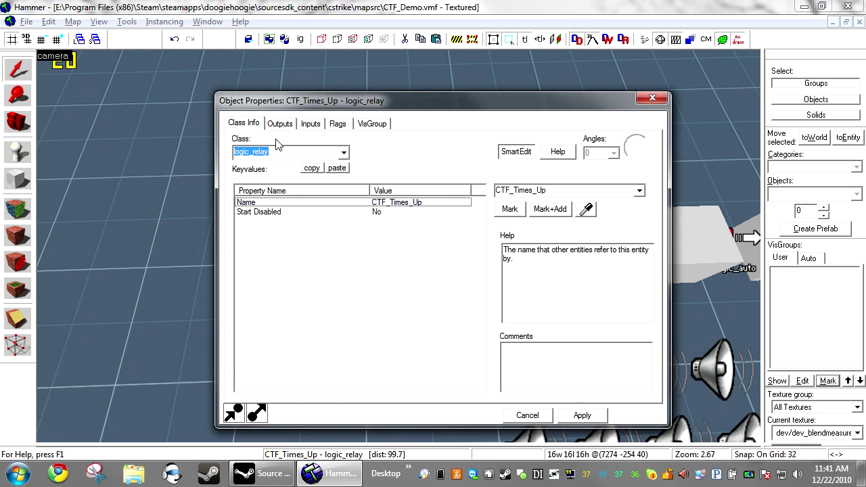
click(280, 124)
drag(316, 106, 281, 114)
click(538, 442)
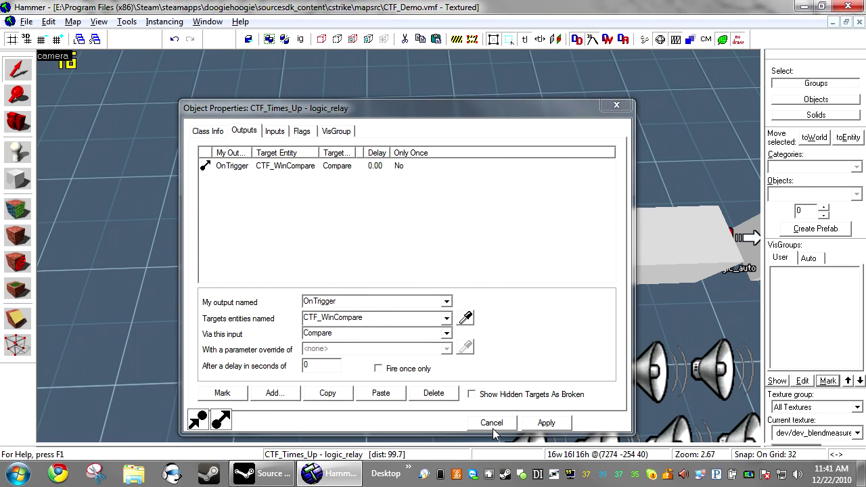
click(493, 427)
- Inspect the logic_auto entity's OnMapSpawn outputs, including those for the CTF_score_case_Team_1 and CTF_ScoreBoard_timer_counter_digit_2 entities
key(d)
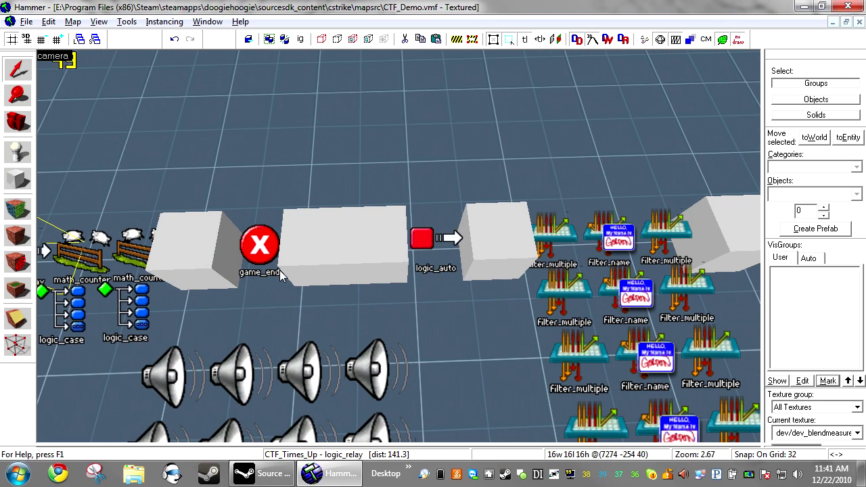
click(446, 261)
double_click(448, 259)
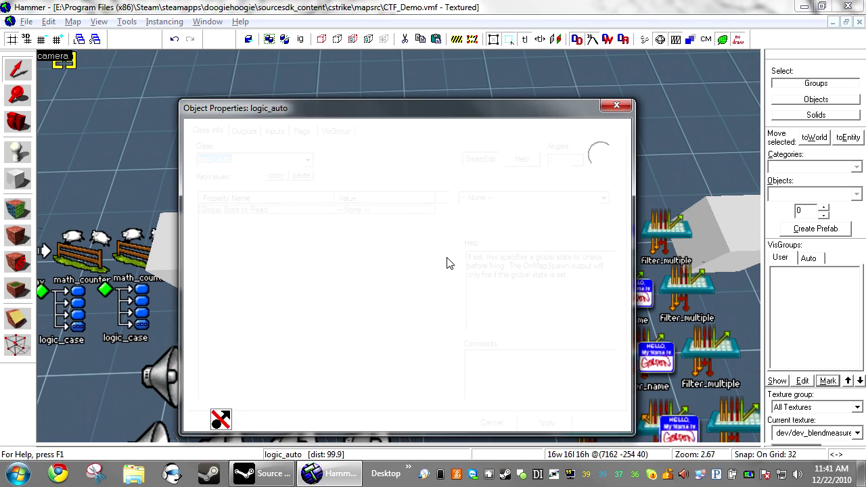
click(245, 131)
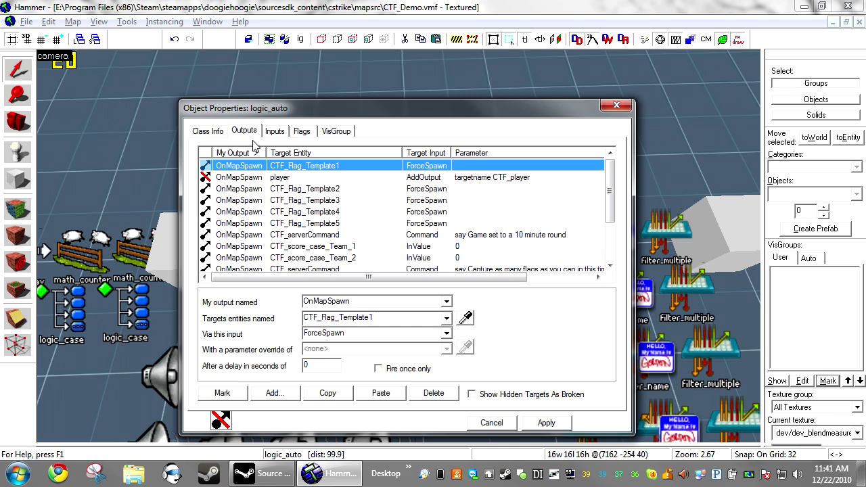
click(365, 247)
scroll(365, 247, down, 2)
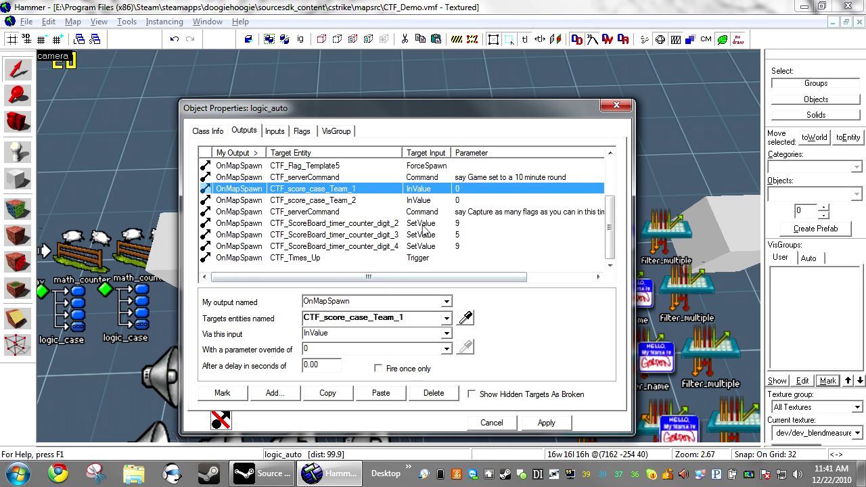
click(424, 226)
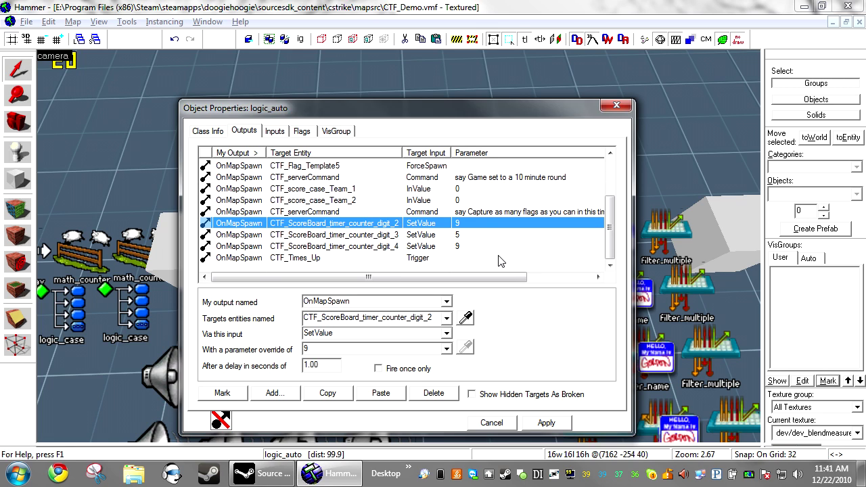
- Check the logic_auto's two CTF_serverCommand chat messages and the delay on its CTF_Times_Up trigger, and close the properties
click(489, 180)
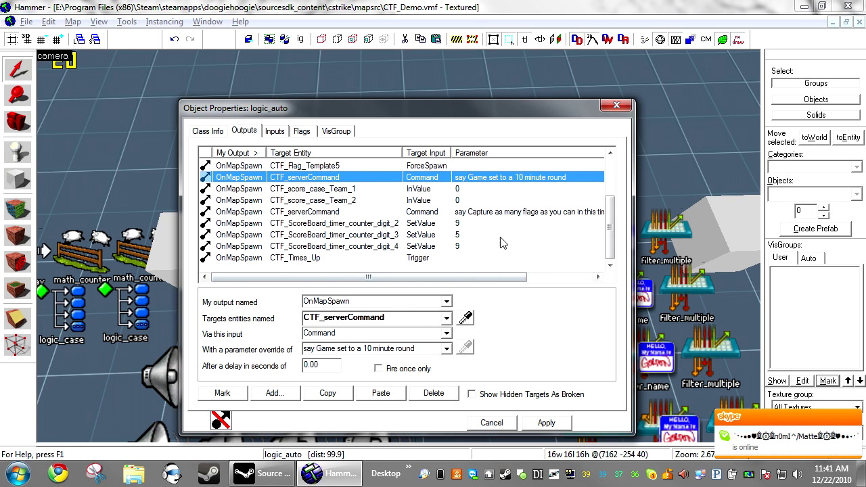
click(501, 212)
drag(501, 279, 339, 277)
click(262, 258)
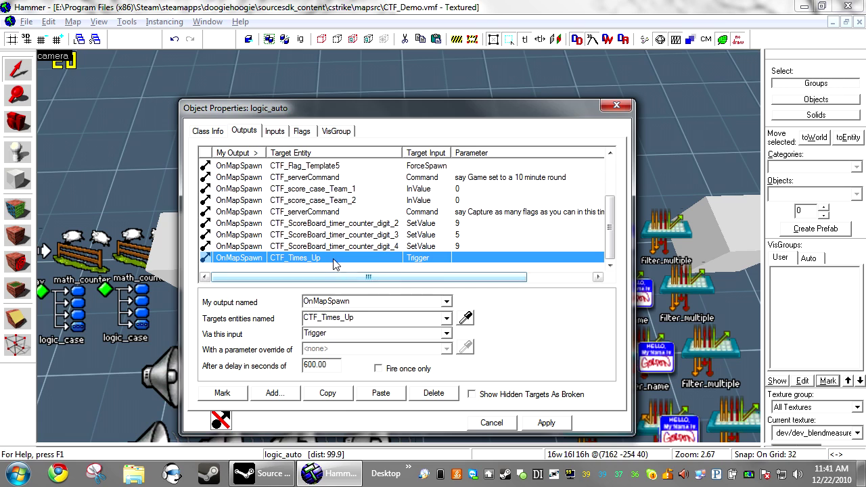
drag(351, 279, 467, 284)
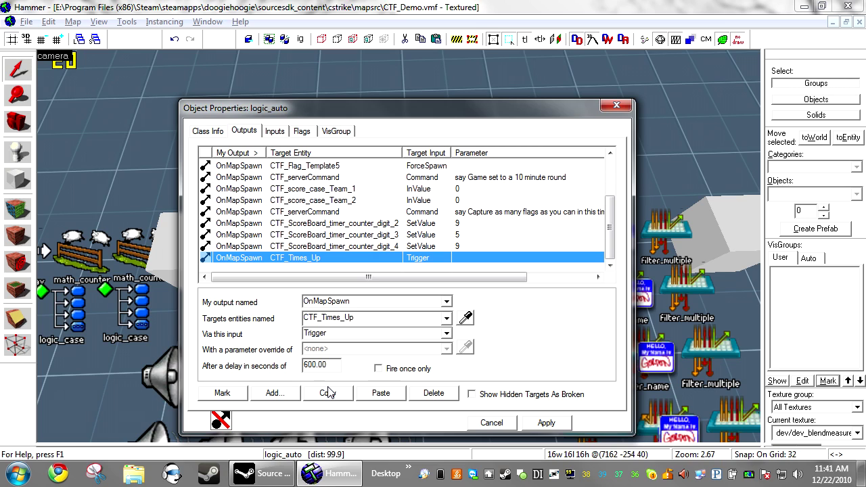
drag(335, 365, 302, 364)
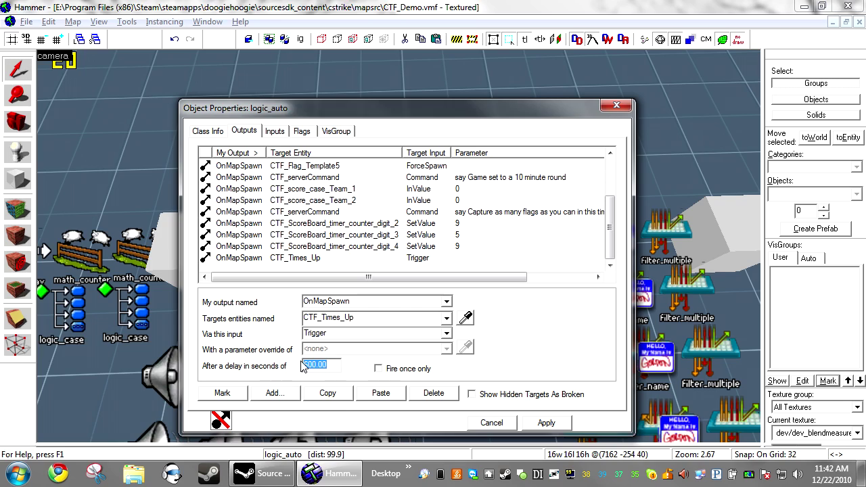
click(547, 423)
click(492, 423)
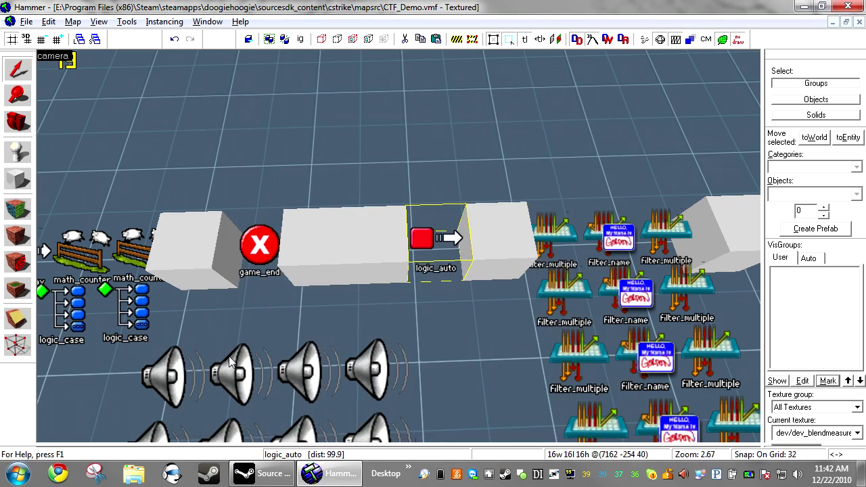
- Select the game_end entity between the grey cubes and restore the four-view layout
scroll(399, 247, down, 5)
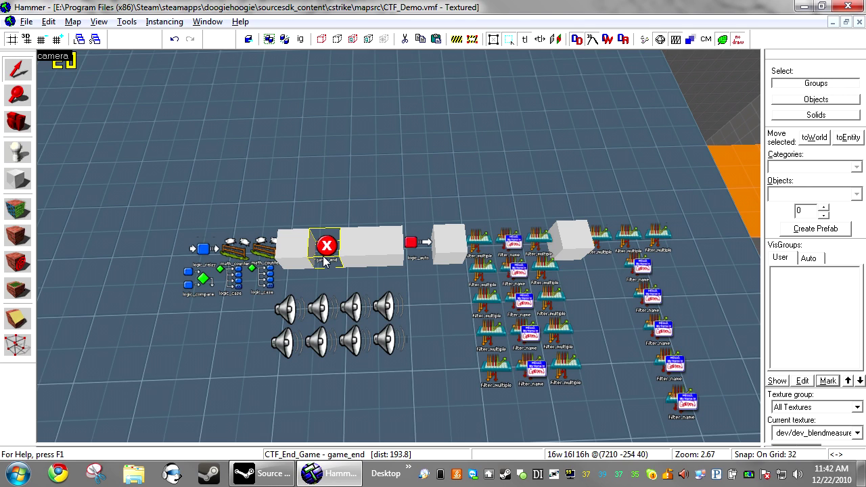
key(shift+z)
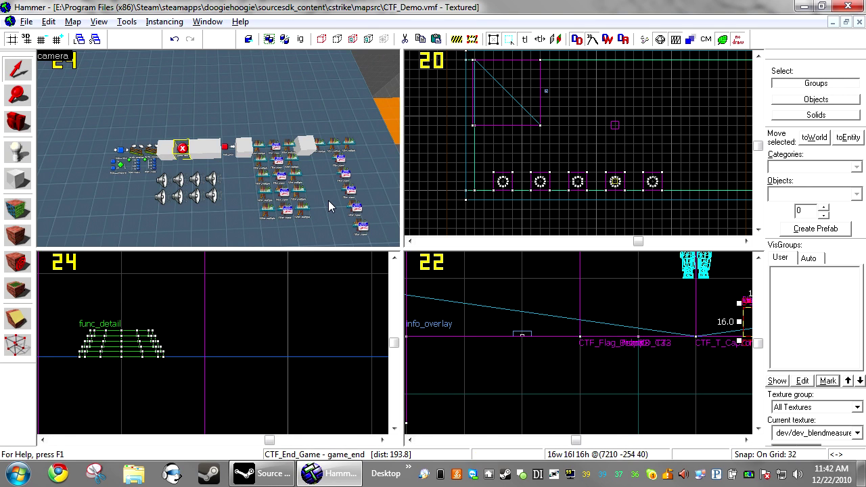